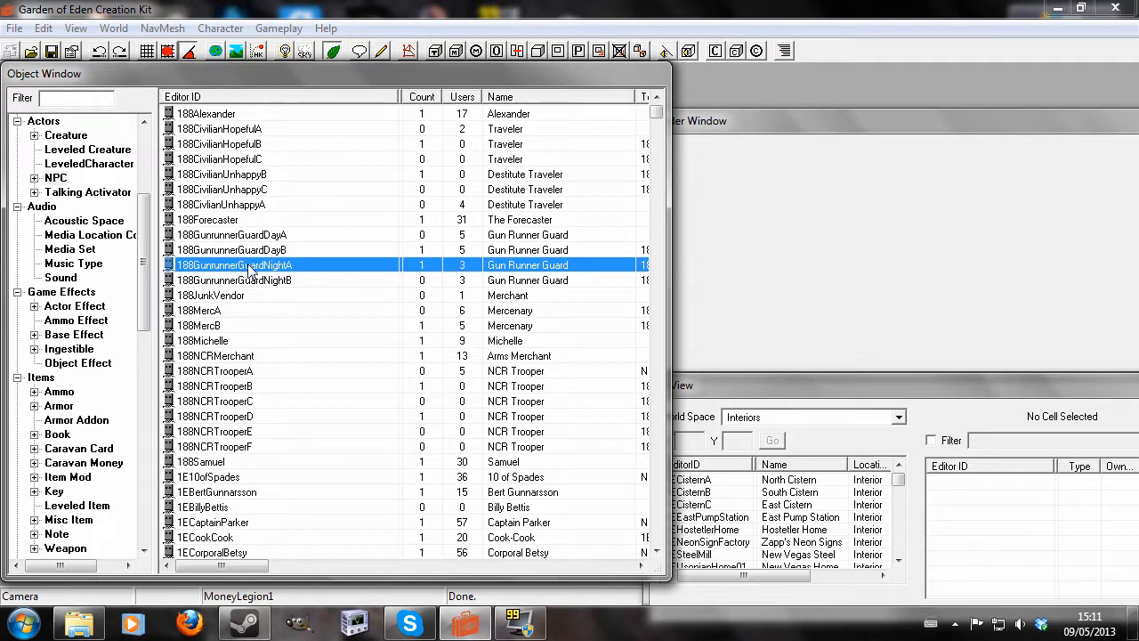
# Create a new NPC with the ID MyCrier and the name Crier
pyautogui.rightClick(278, 311)
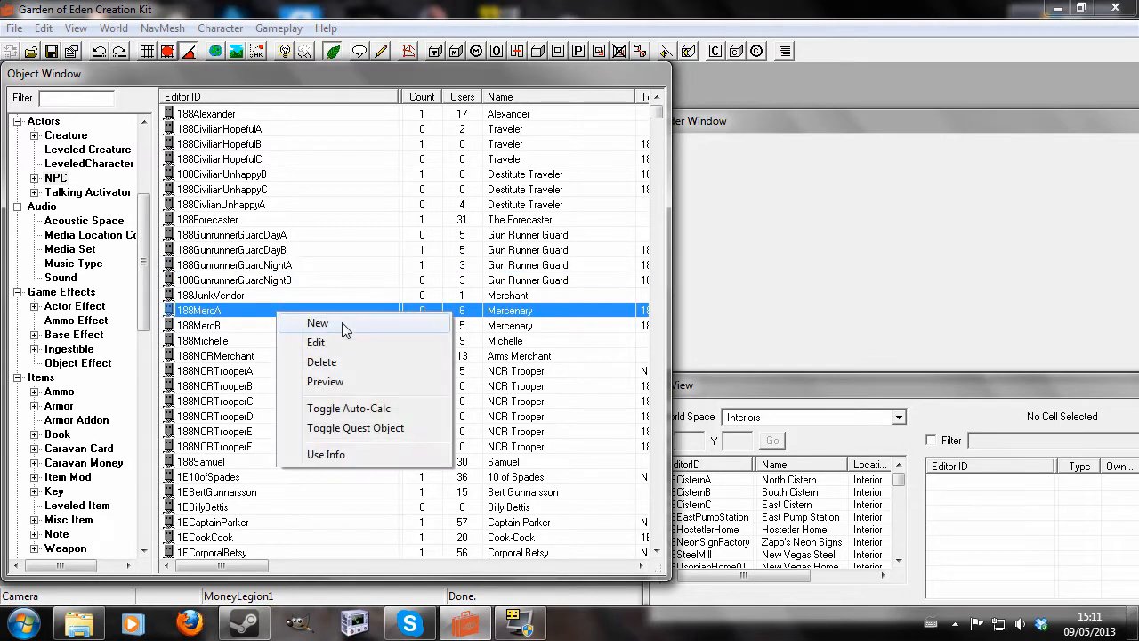
pyautogui.click(343, 324)
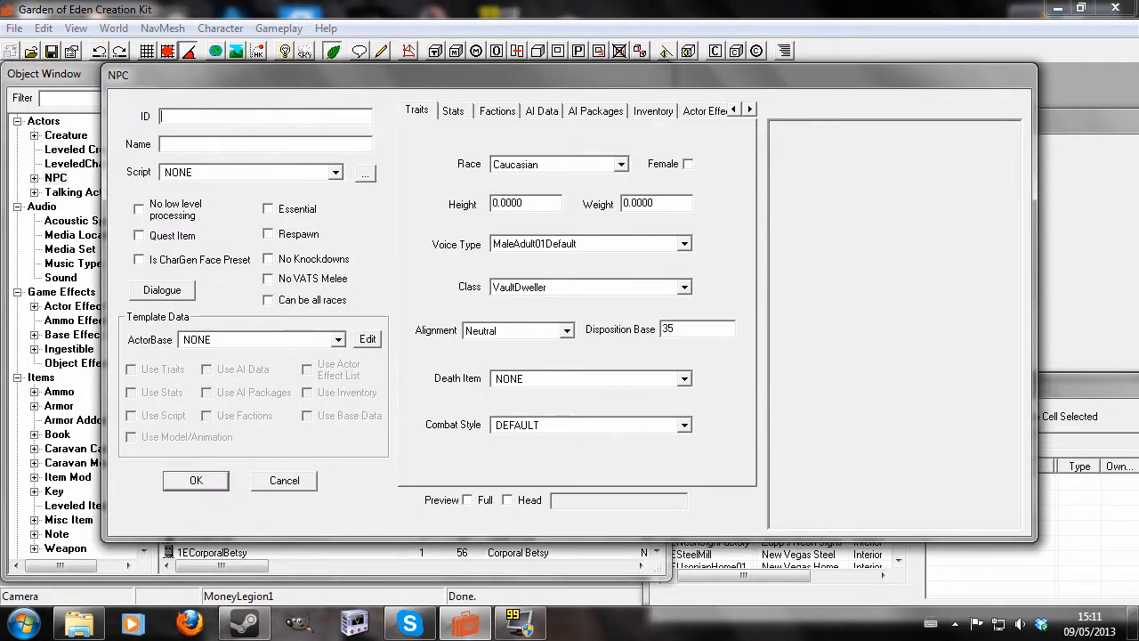
pyautogui.write('MyCirier')
pyautogui.press('Tab')
pyautogui.write('C')
# Set the new NPC's race to CaucasianChild and save the NPC
pyautogui.click(621, 166)
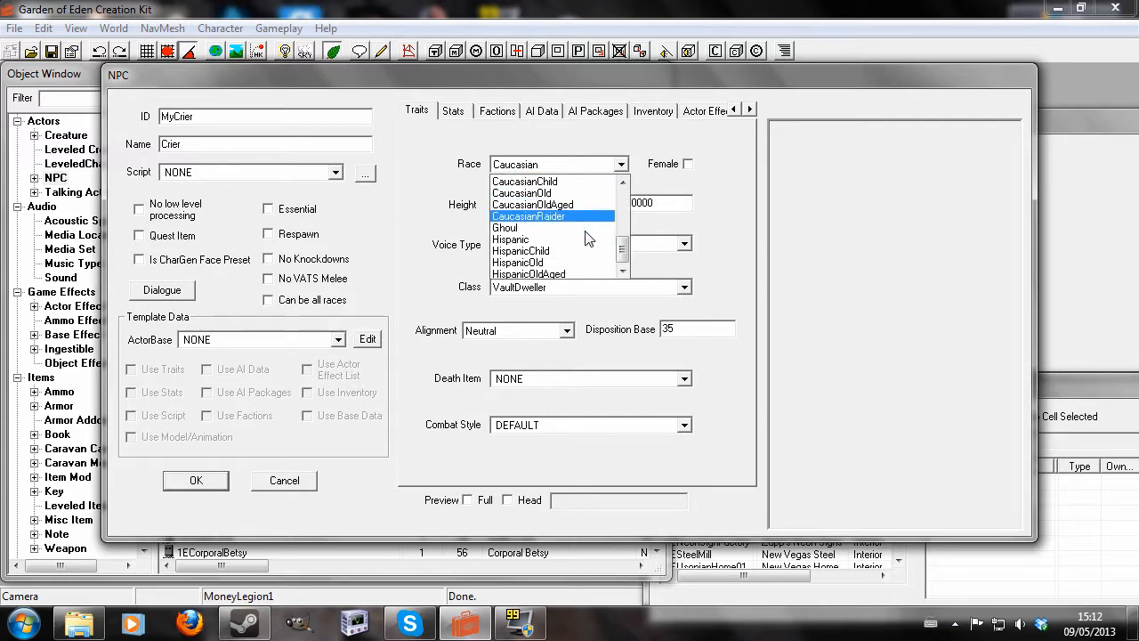
pyautogui.scroll(-1, 583, 242)
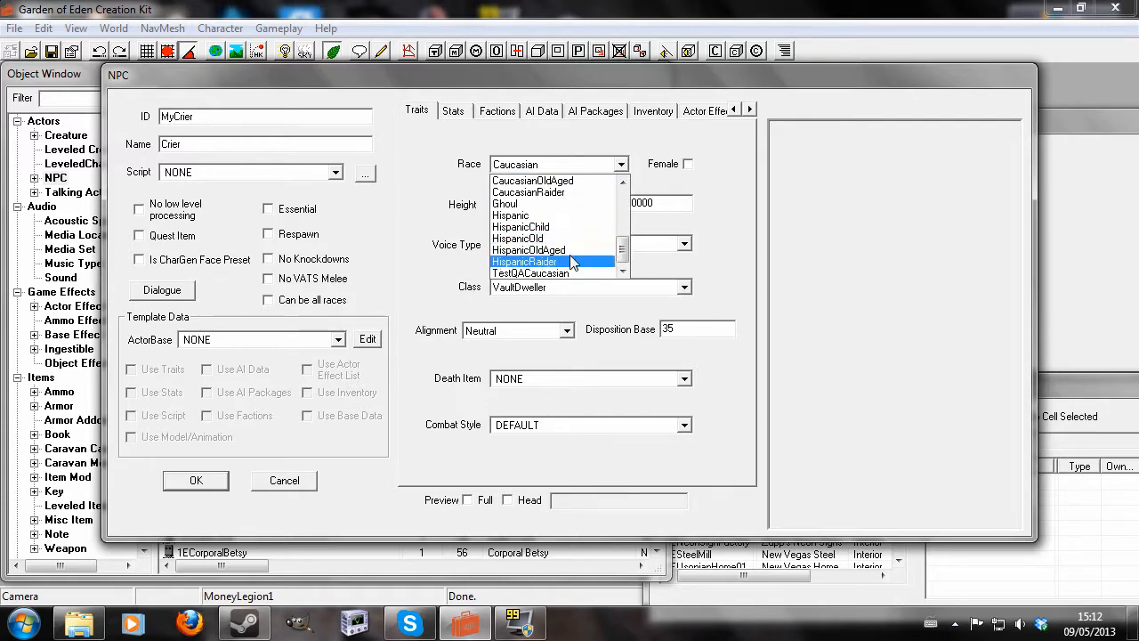
pyautogui.scroll(2, 567, 245)
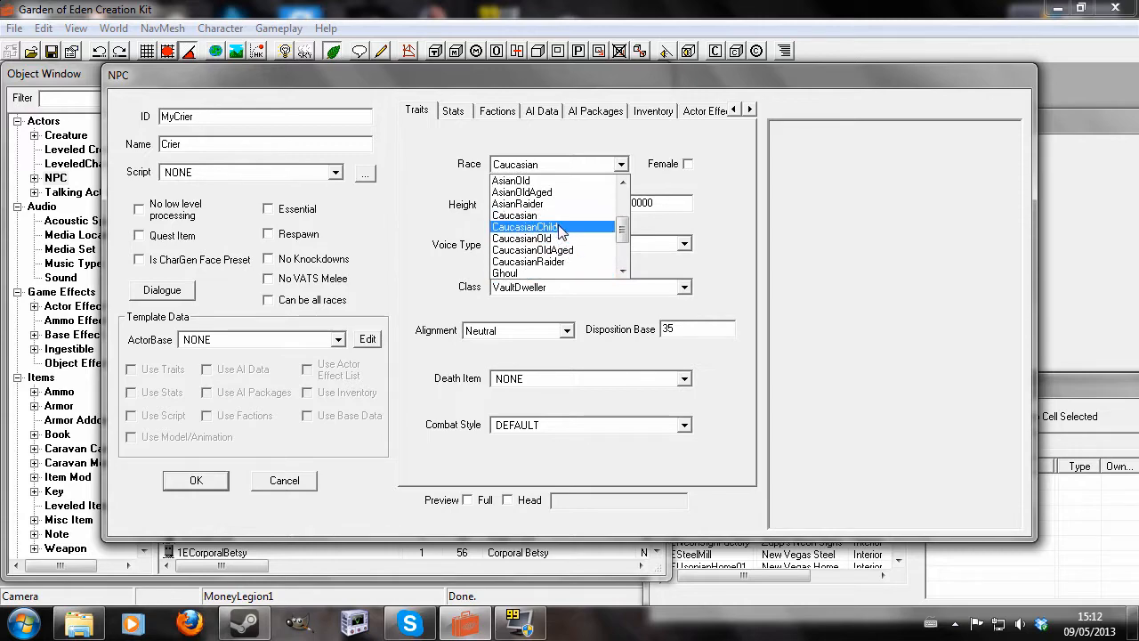
pyautogui.click(562, 230)
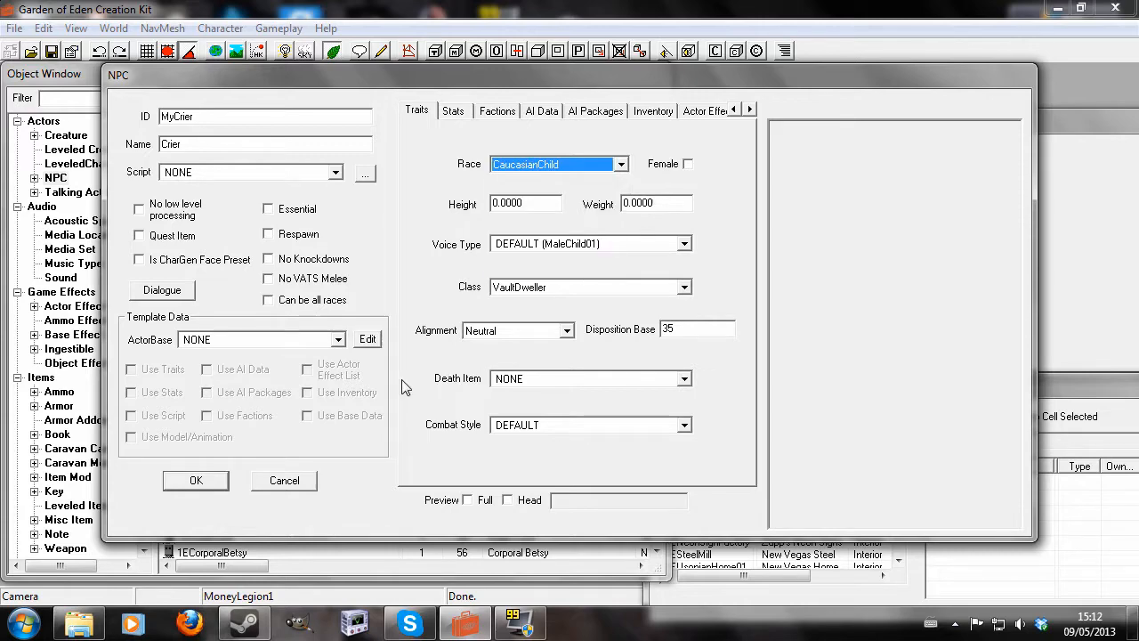
pyautogui.click(223, 482)
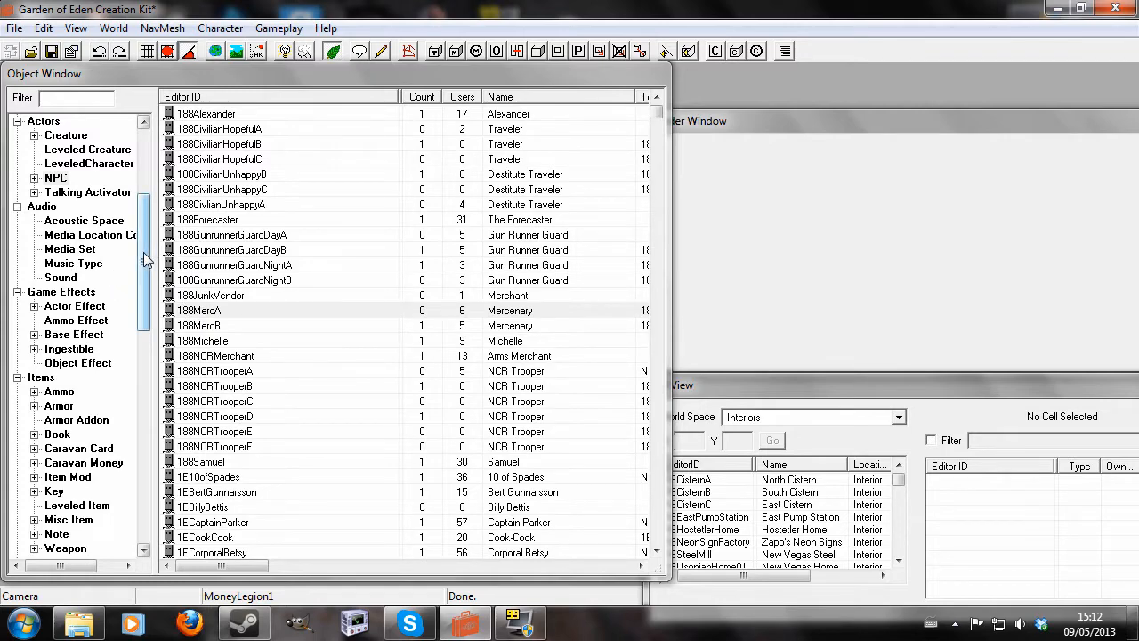
# Create a new quest with the ID CrierQuest, priority 55 and Start Game Enabled, and save it
pyautogui.moveTo(145, 252); pyautogui.dragTo(137, 188)
pyautogui.click(61, 249)
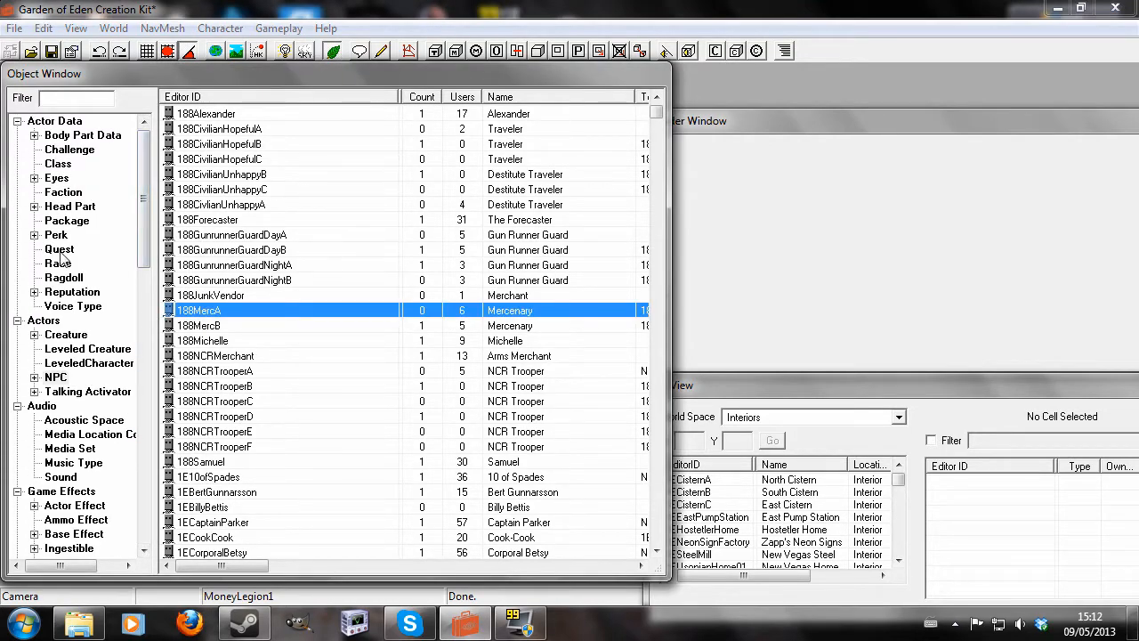
pyautogui.rightClick(265, 207)
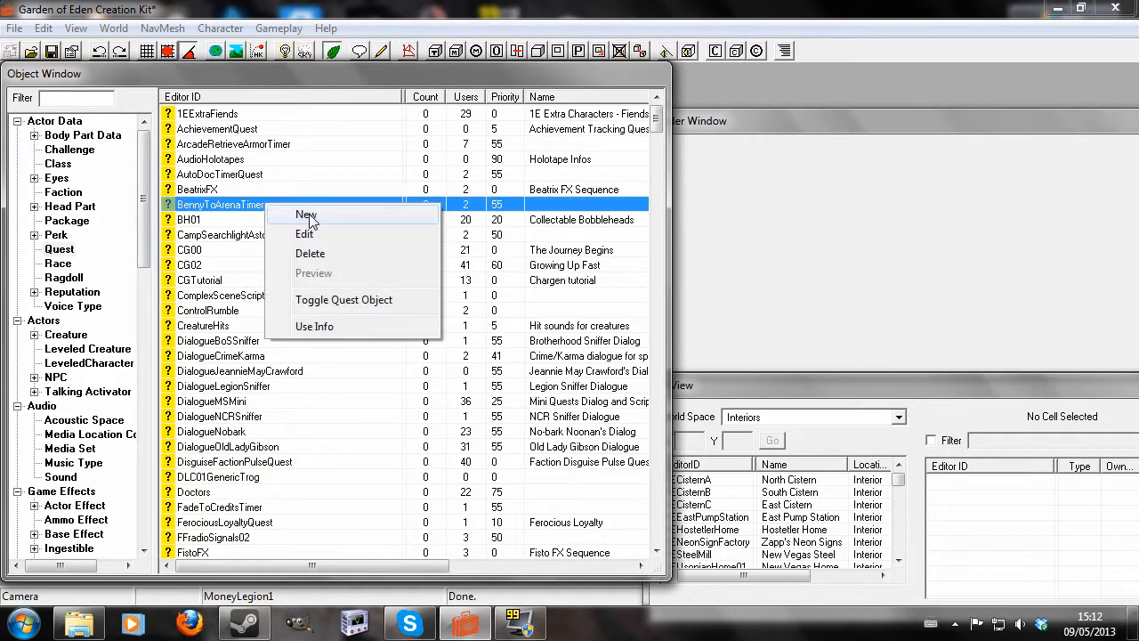
pyautogui.click(307, 215)
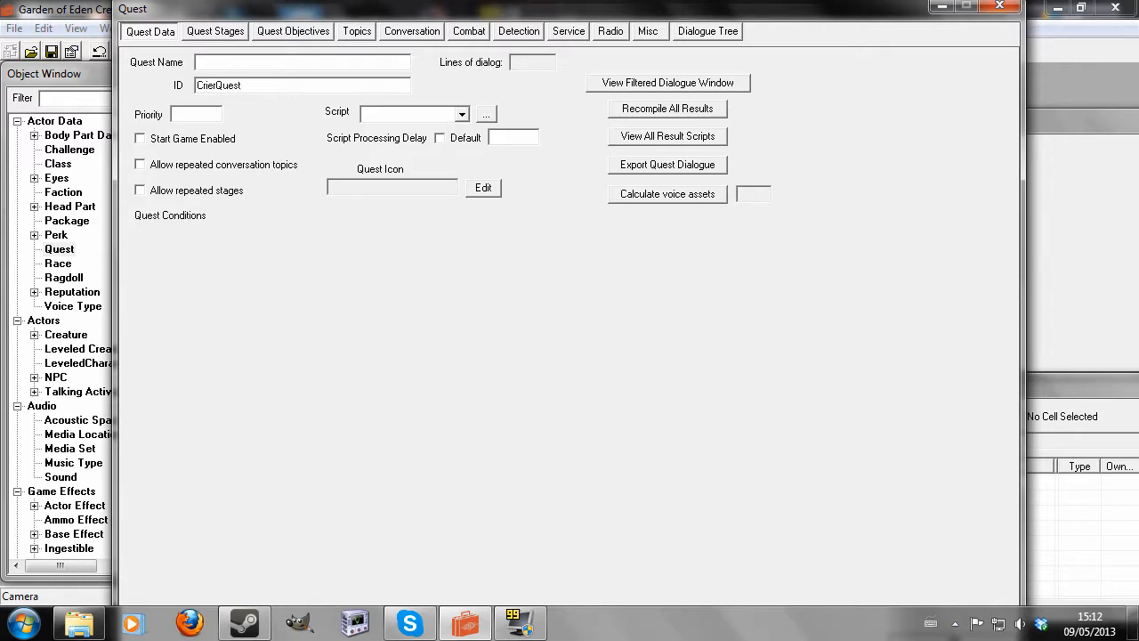
pyautogui.click(191, 117)
pyautogui.write('55')
pyautogui.click(140, 139)
pyautogui.press('Return')
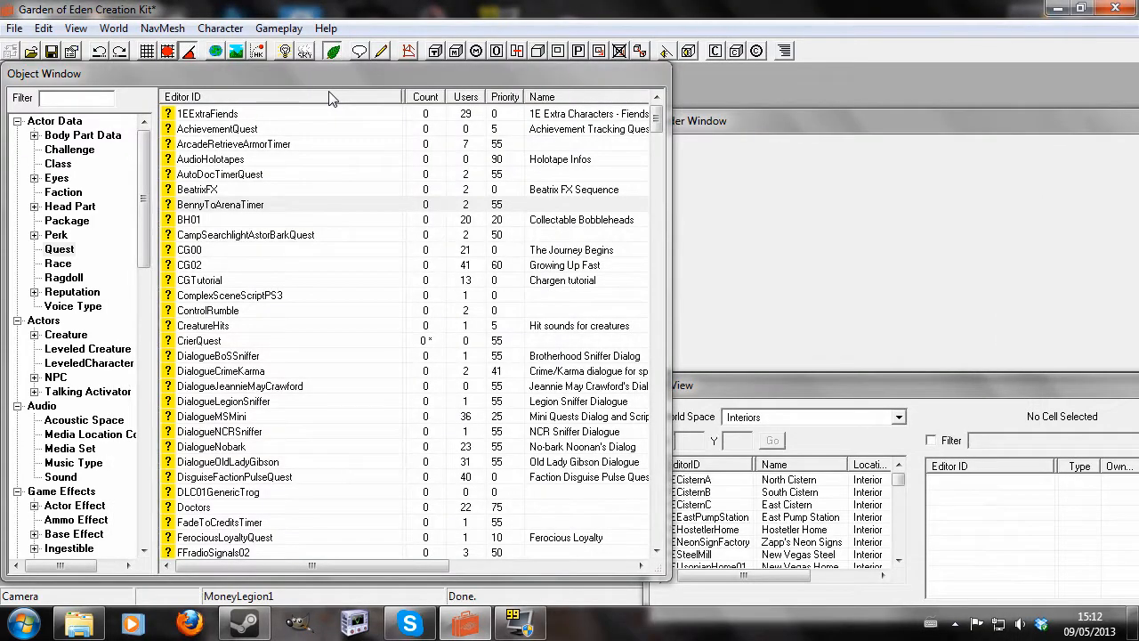
pyautogui.click(223, 206)
pyautogui.click(222, 205)
pyautogui.write('cri')
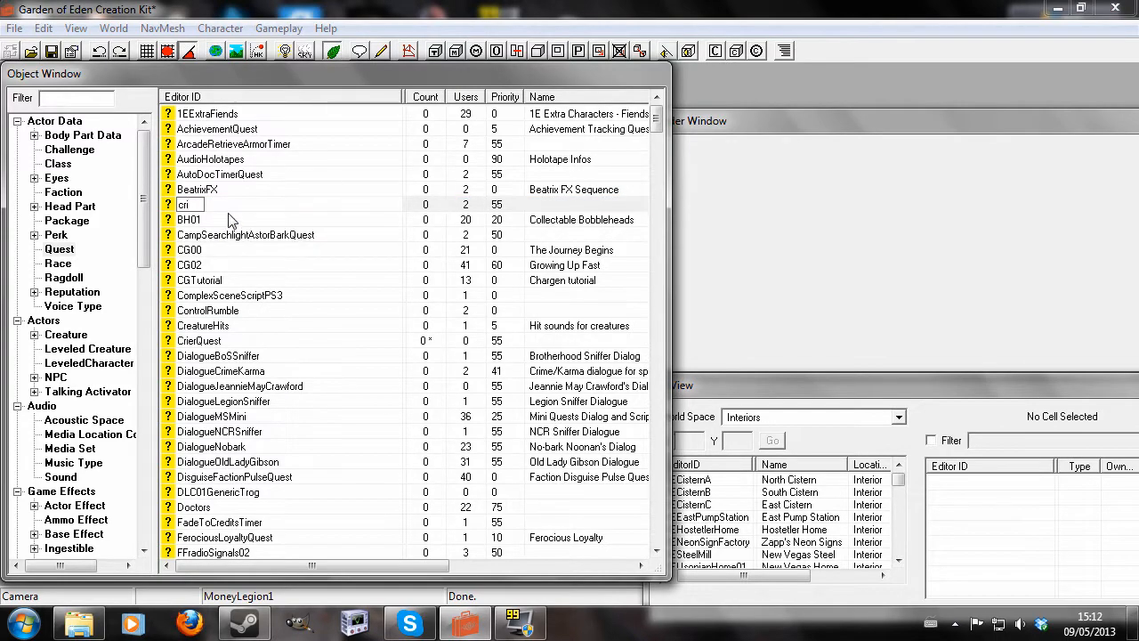
pyautogui.press('Return')
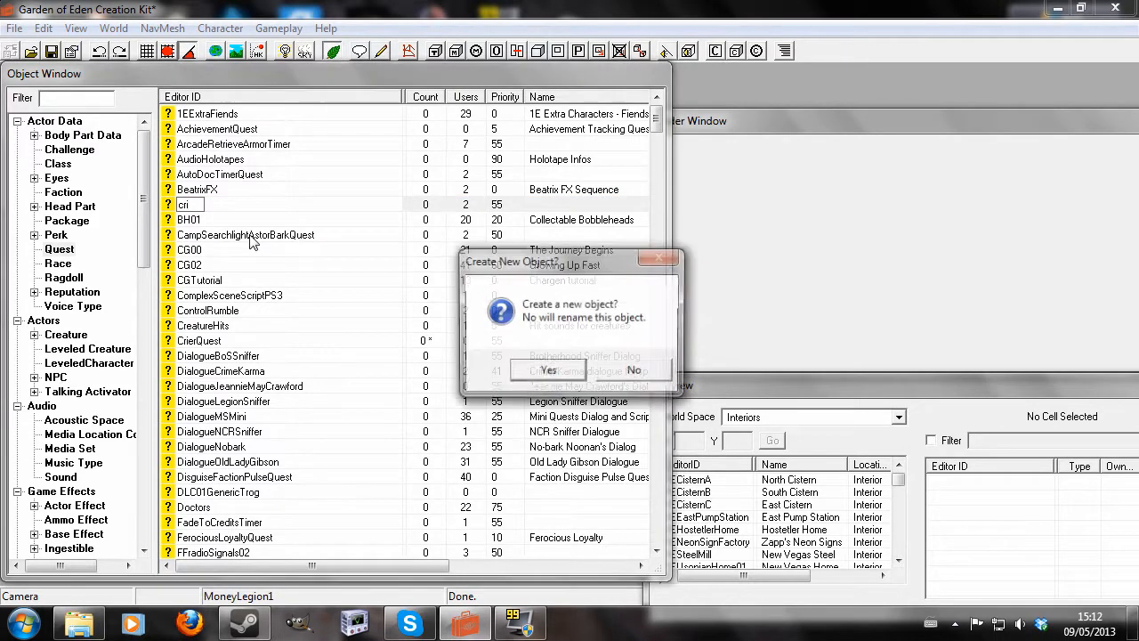
pyautogui.click(545, 371)
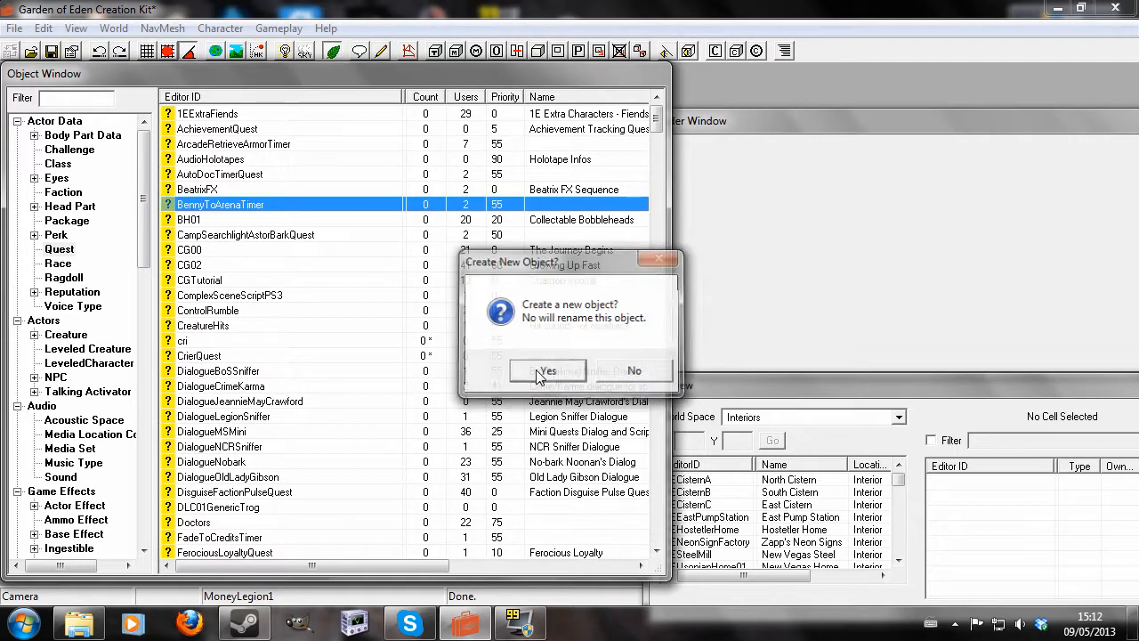
pyautogui.rightClick(247, 347)
pyautogui.click(278, 394)
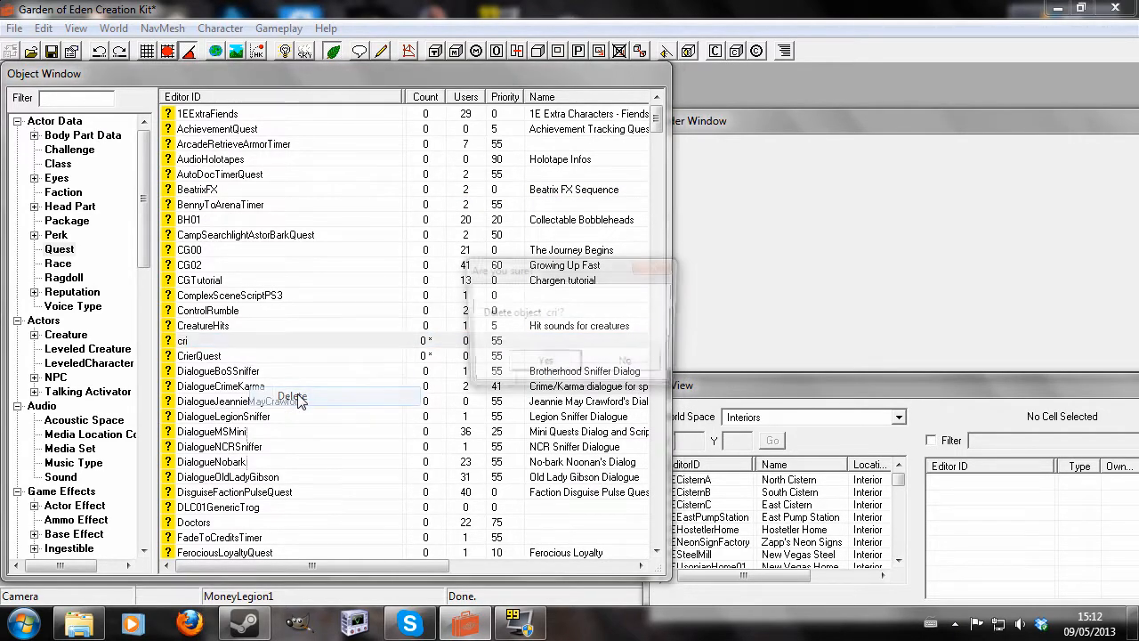
pyautogui.click(557, 366)
# Open CrierQuest for editing and show its dialogue topics
pyautogui.click(256, 387)
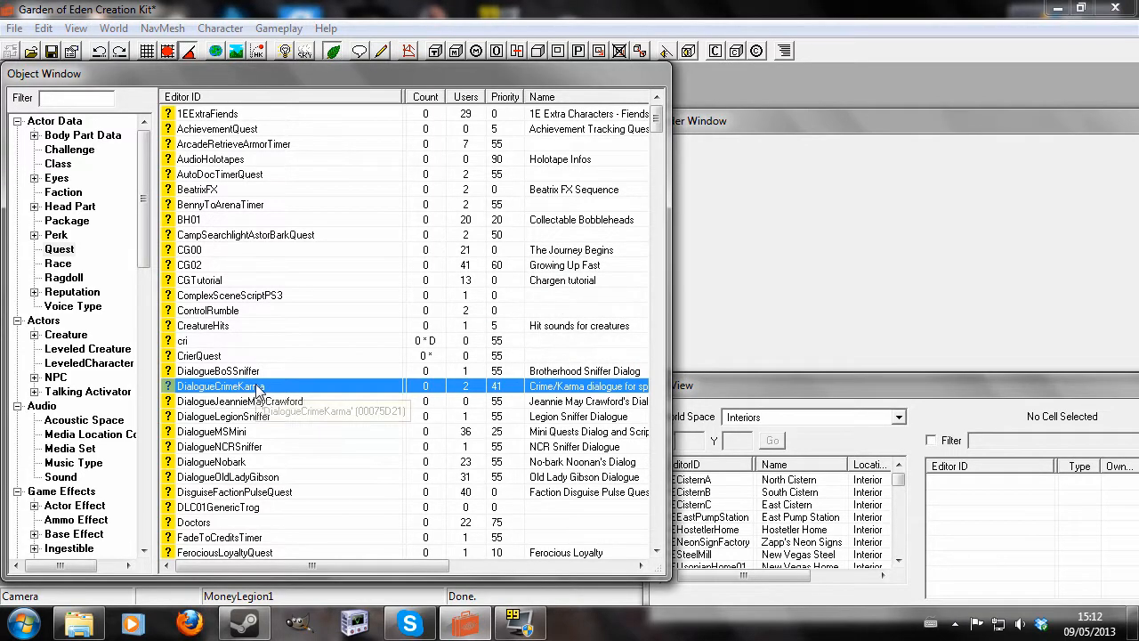
pyautogui.write('cr')
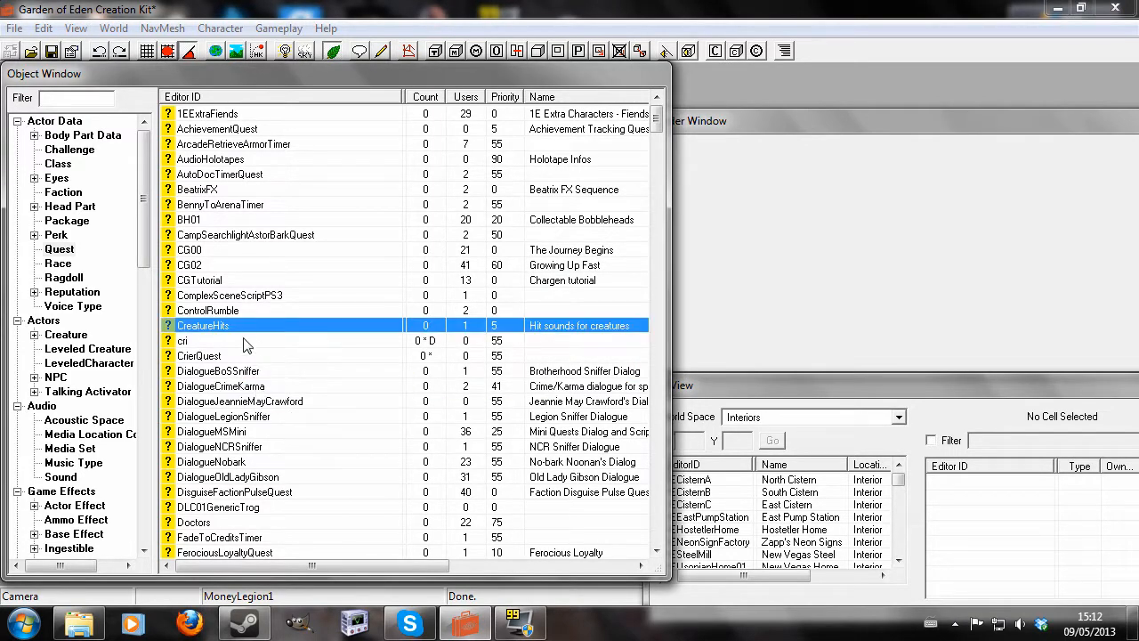
pyautogui.doubleClick(255, 358)
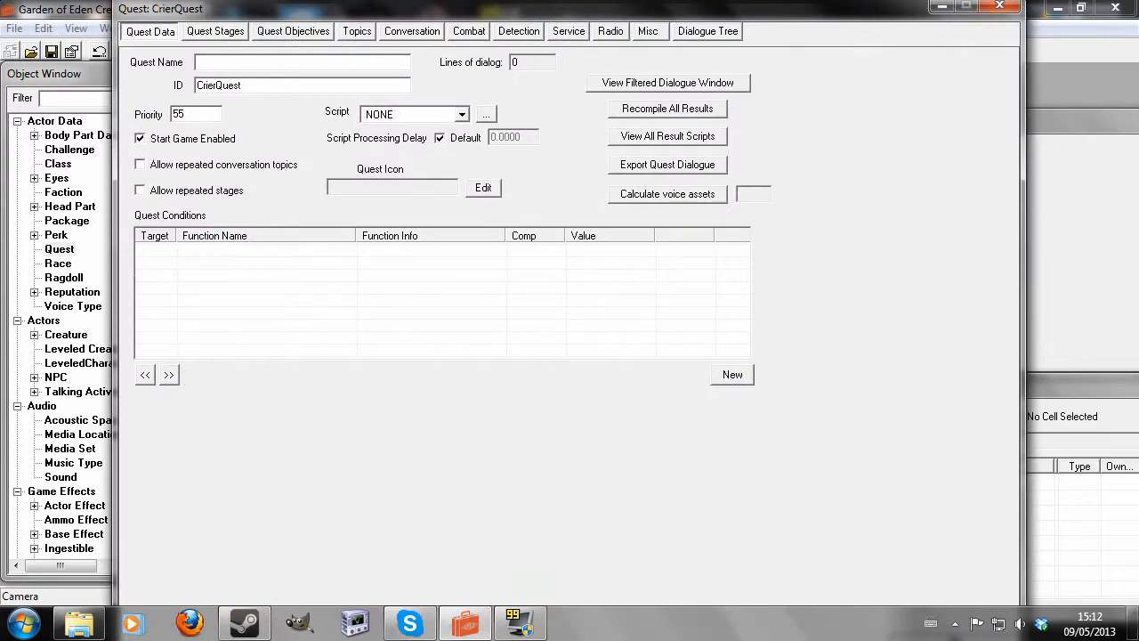
pyautogui.click(356, 33)
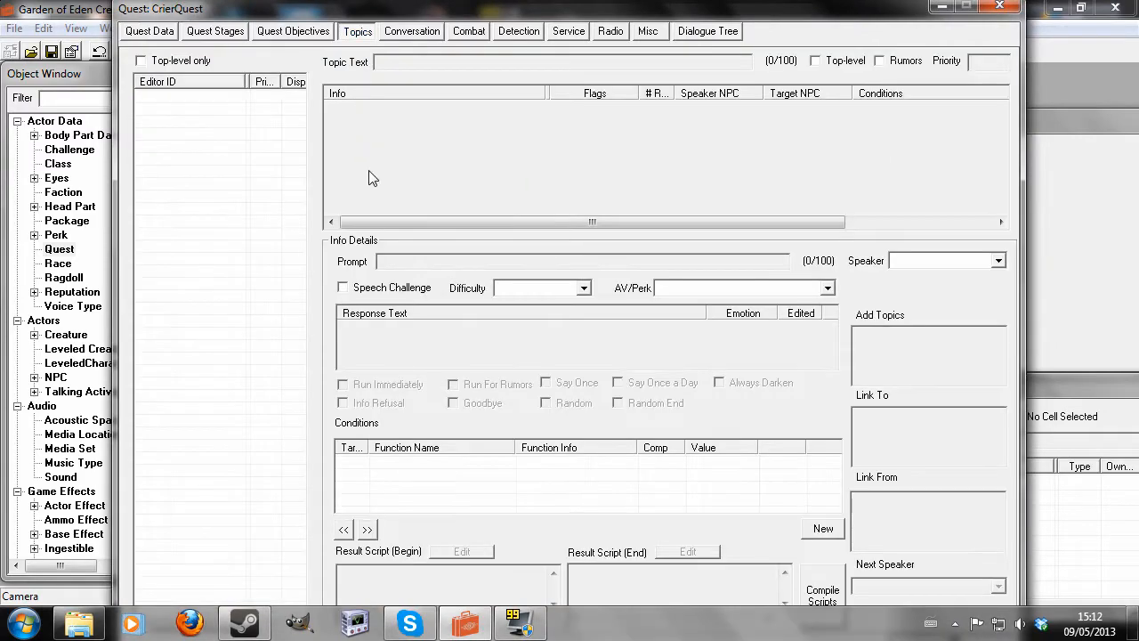
# Create a new topic with the ID MyCrierLines and add it to CrierQuest
pyautogui.rightClick(203, 135)
pyautogui.click(253, 140)
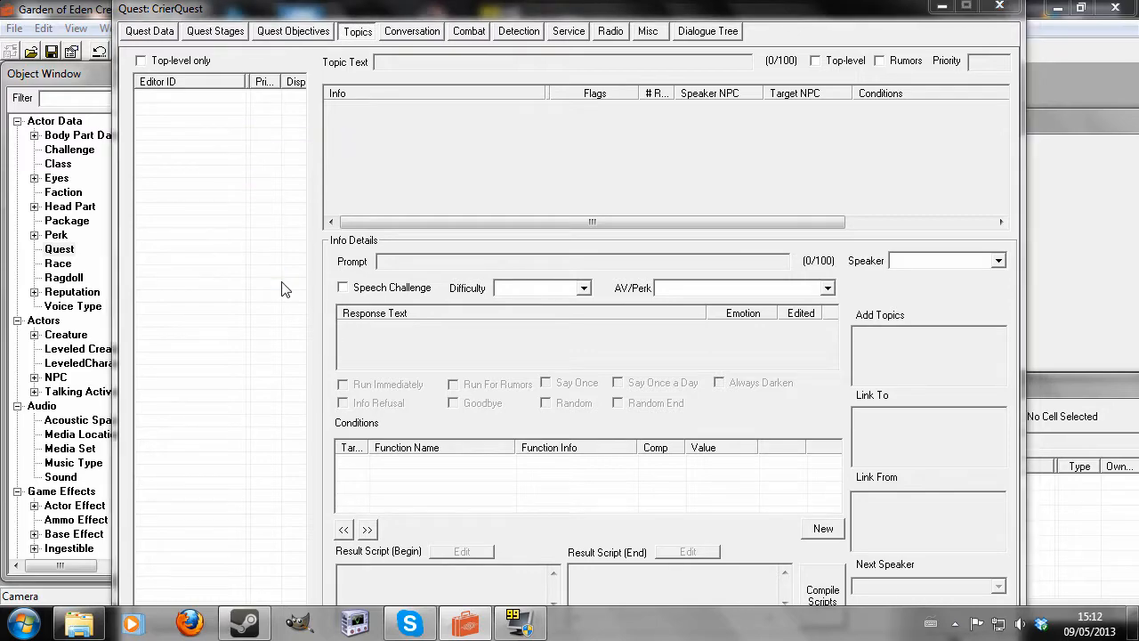
pyautogui.rightClick(508, 248)
pyautogui.click(544, 253)
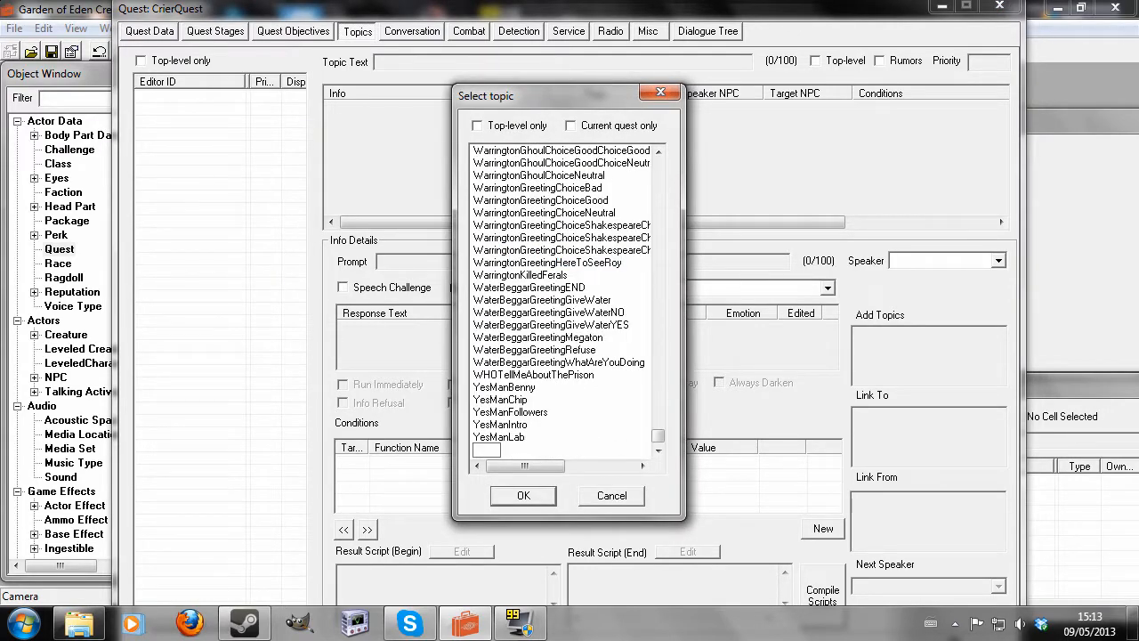
pyautogui.write('M')
pyautogui.write('yCrier')
pyautogui.write('Di')
pyautogui.write('Lines')
pyautogui.press('Return')
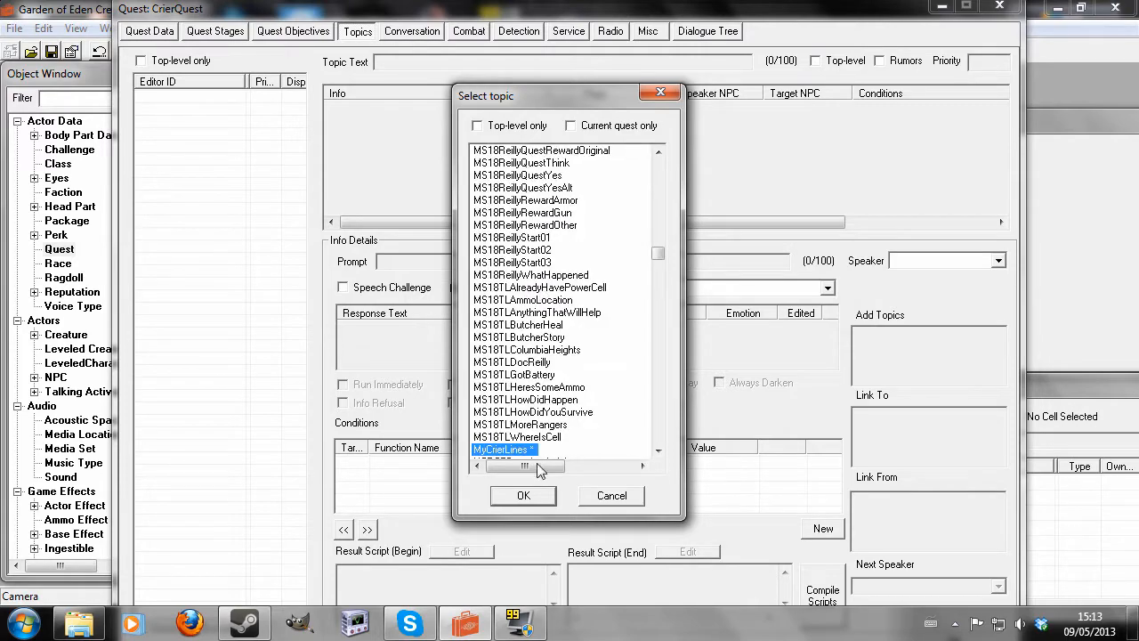
pyautogui.click(524, 496)
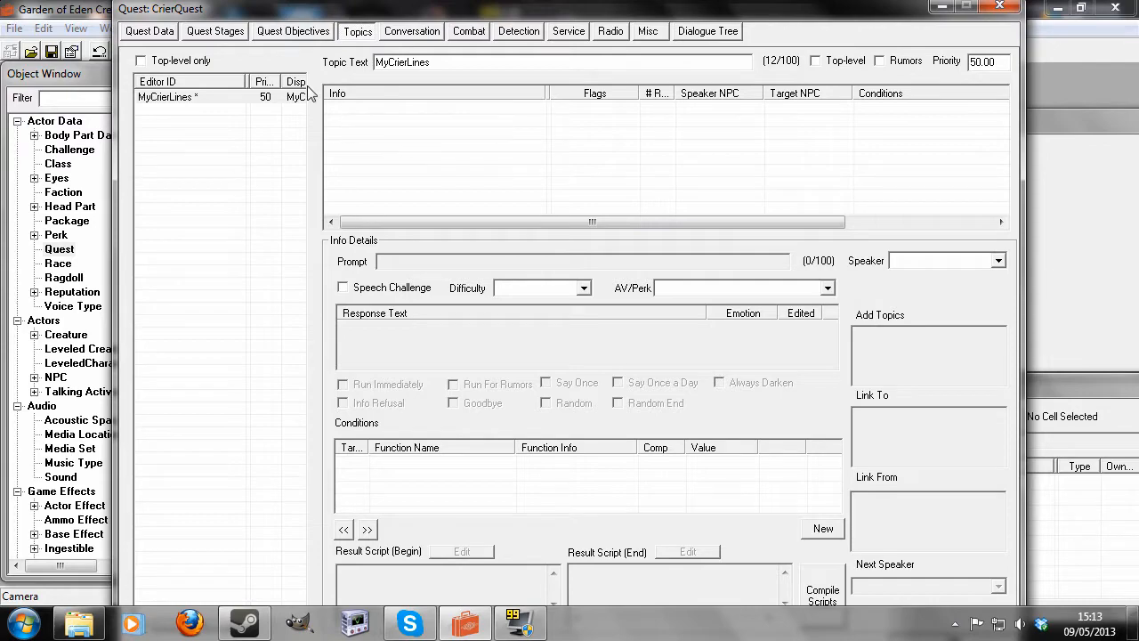
# Add an info to the MyCrierLines topic with the response text "Come to the shop", correcting the misspelled last word
pyautogui.rightClick(415, 148)
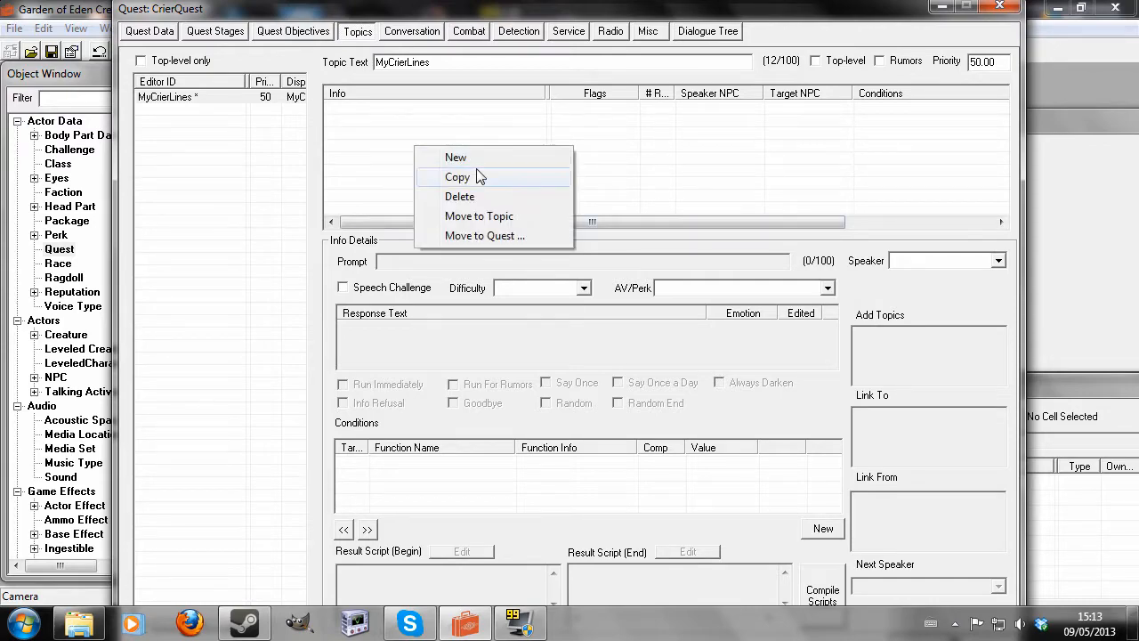
pyautogui.click(477, 169)
pyautogui.rightClick(434, 152)
pyautogui.click(474, 167)
pyautogui.doubleClick(355, 122)
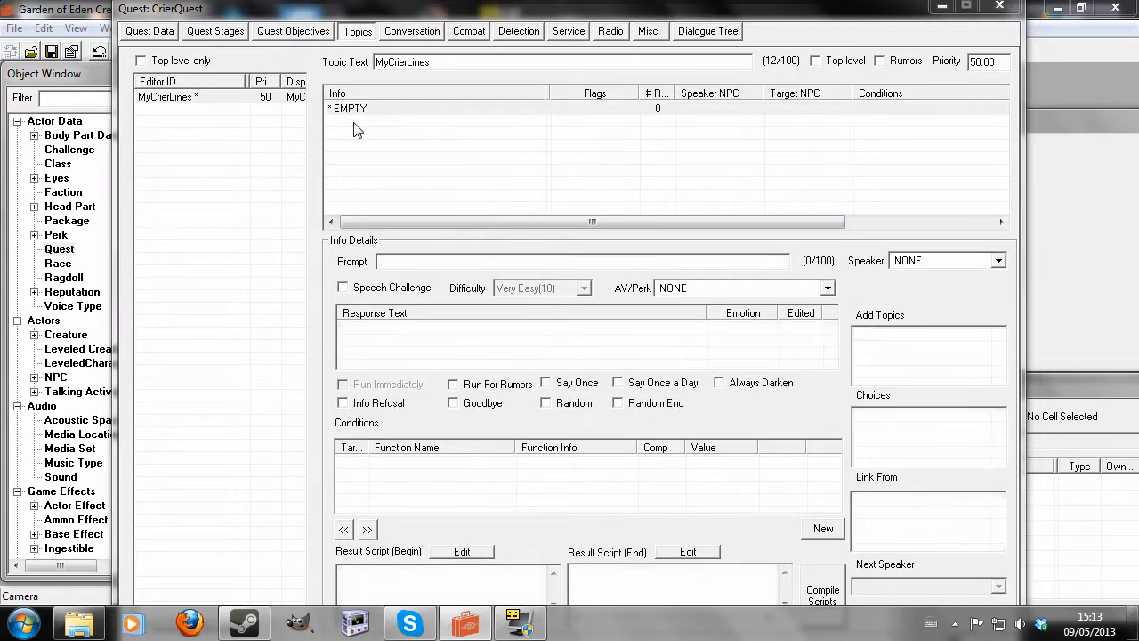
pyautogui.write('Come to the sho[')
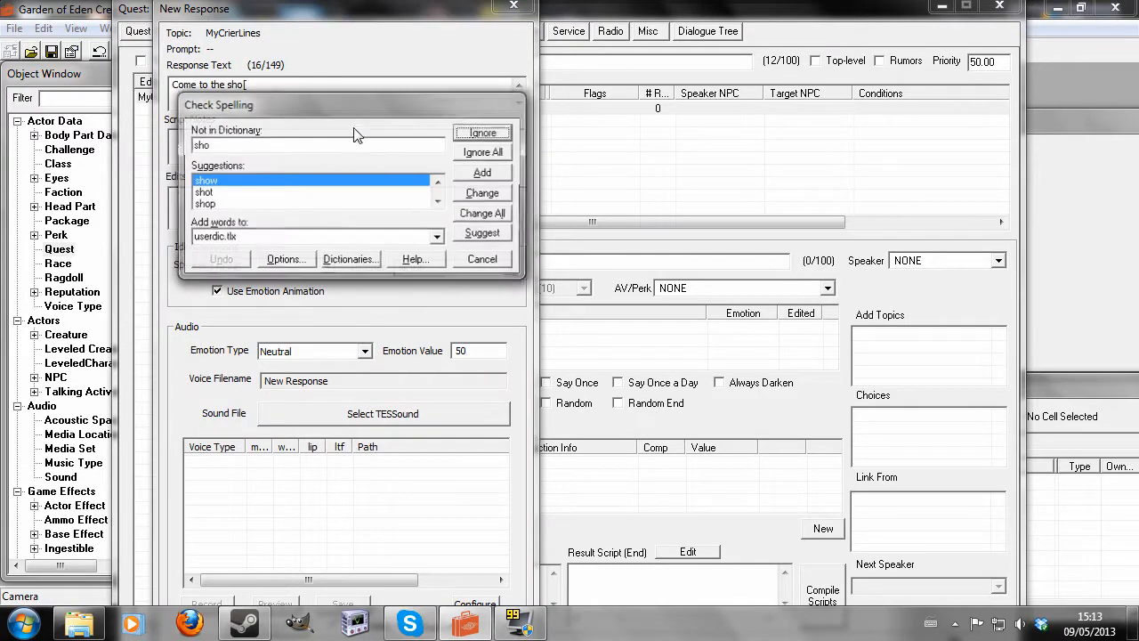
pyautogui.click(225, 202)
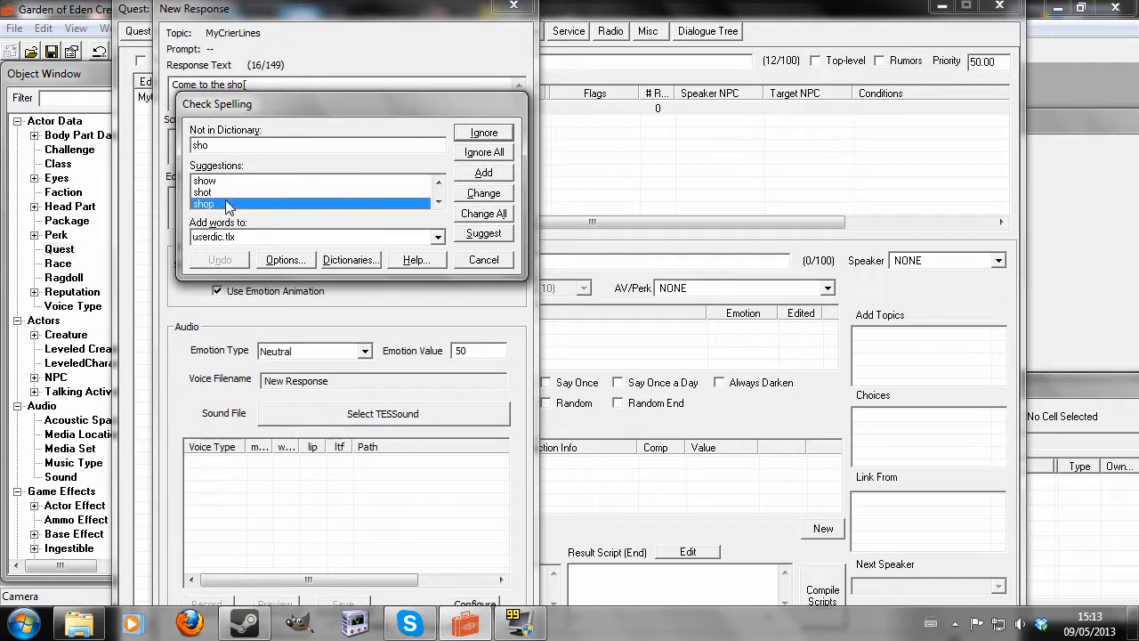
pyautogui.doubleClick(225, 203)
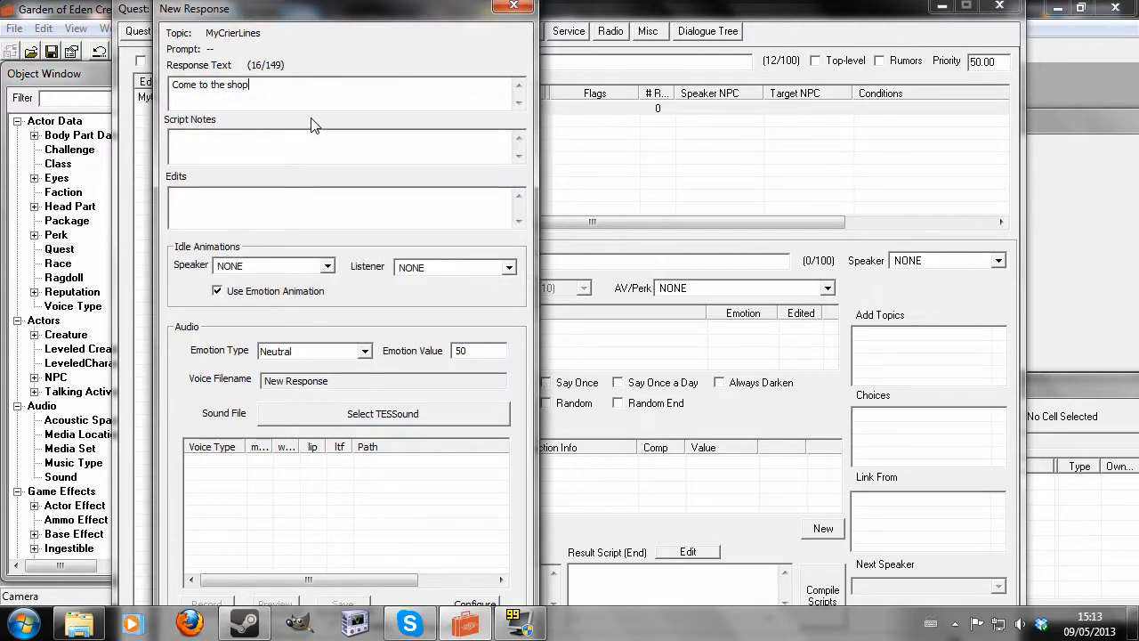
pyautogui.press('Return')
# Add a second info to MyCrierLines with the response text "The shop is really good"
pyautogui.rightClick(405, 143)
pyautogui.click(425, 149)
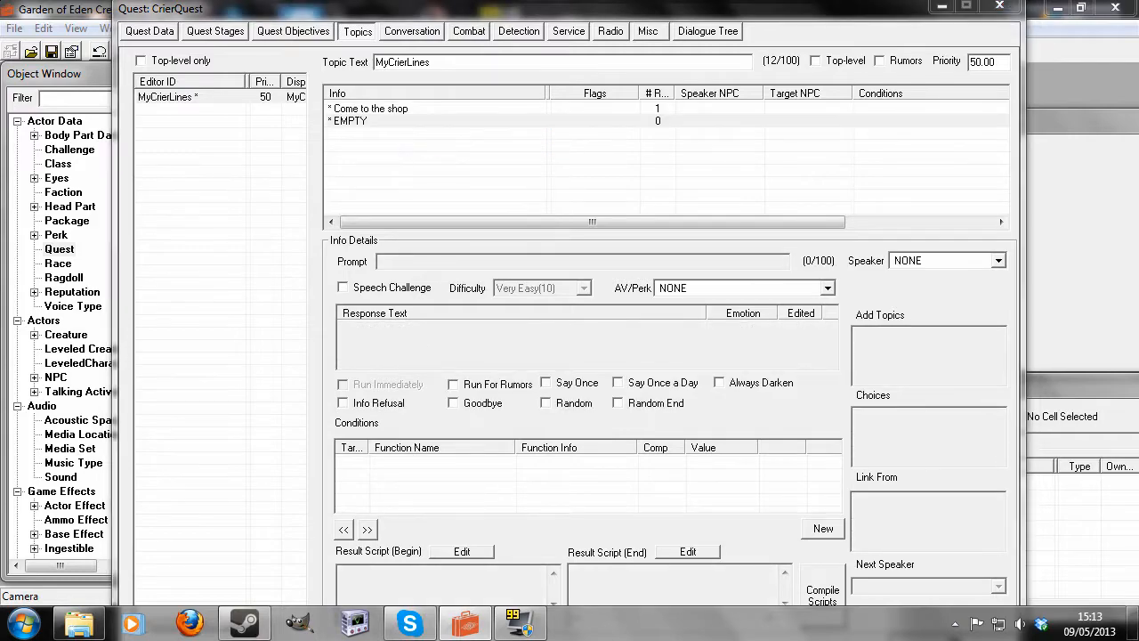
pyautogui.write('The sh')
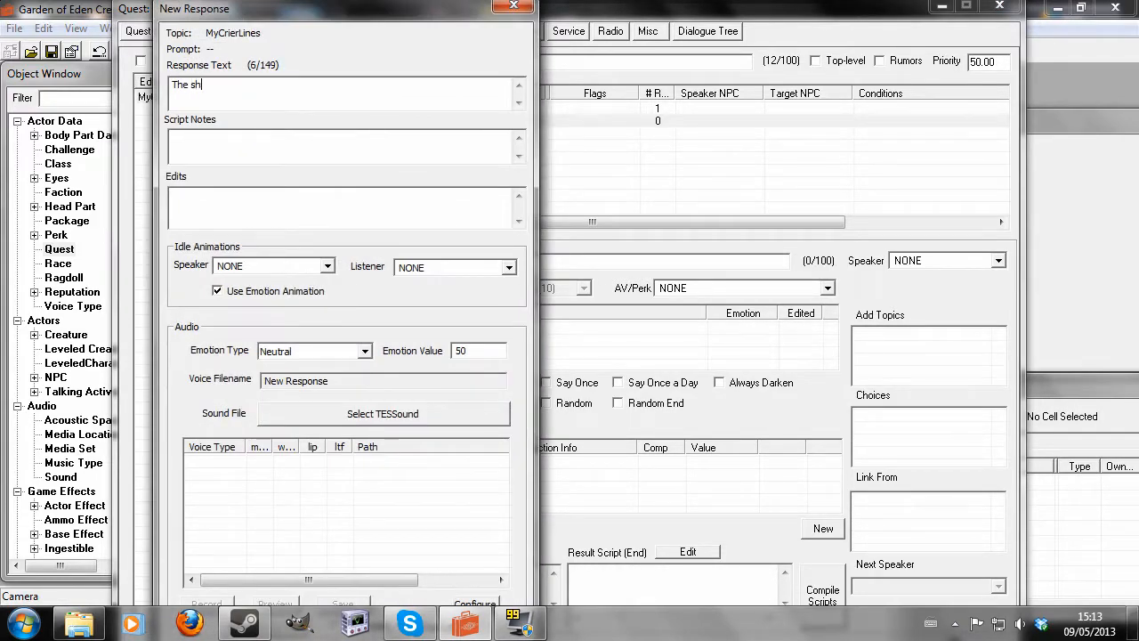
pyautogui.write('op is really good')
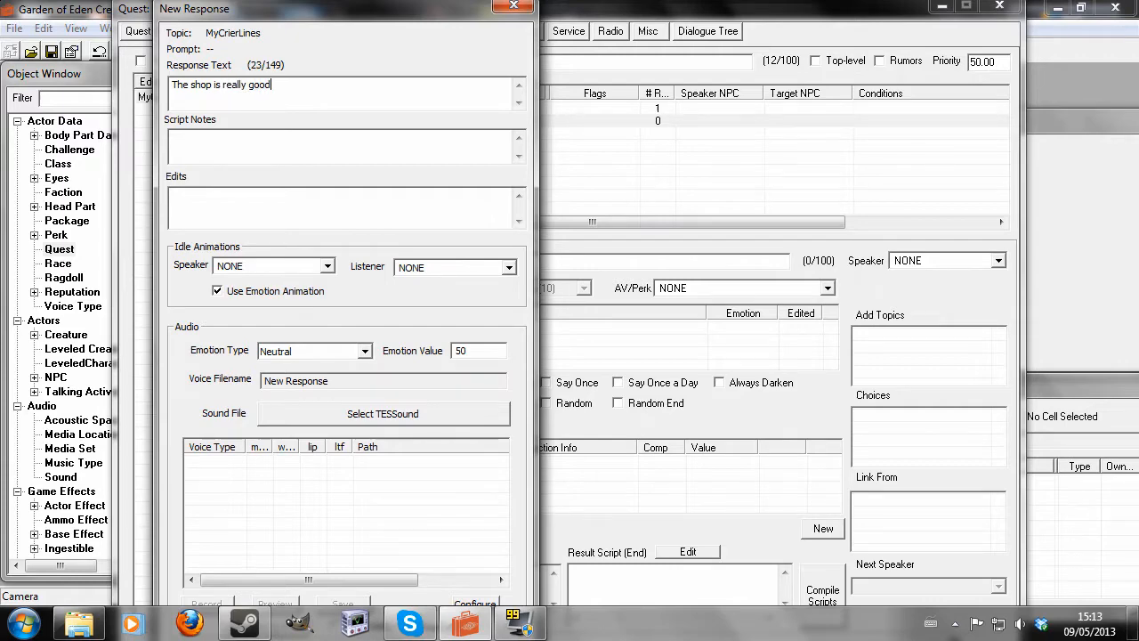
pyautogui.press('Return')
# Add a third info to MyCrierLines with the response text "The shop is top notch"
pyautogui.rightClick(426, 146)
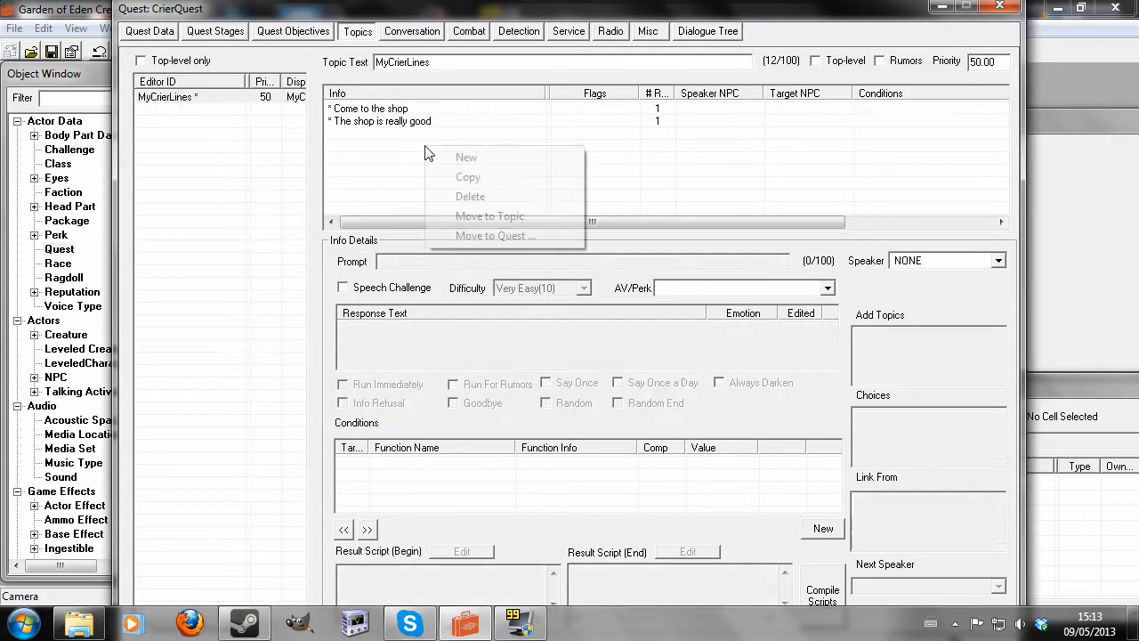
pyautogui.click(468, 157)
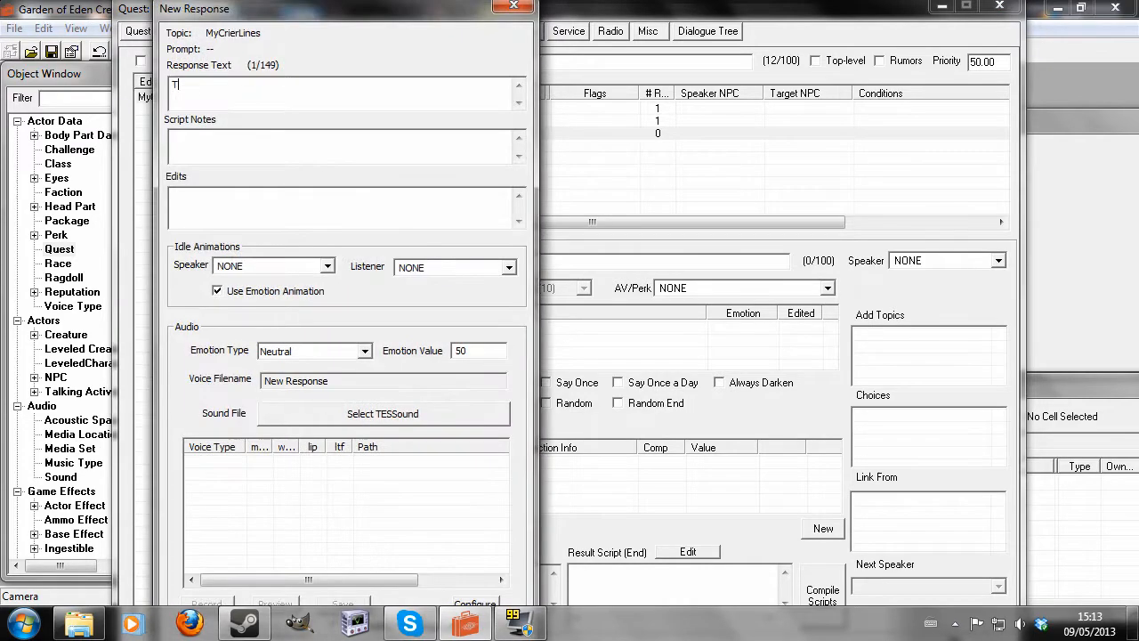
pyautogui.write('The shop is top notch')
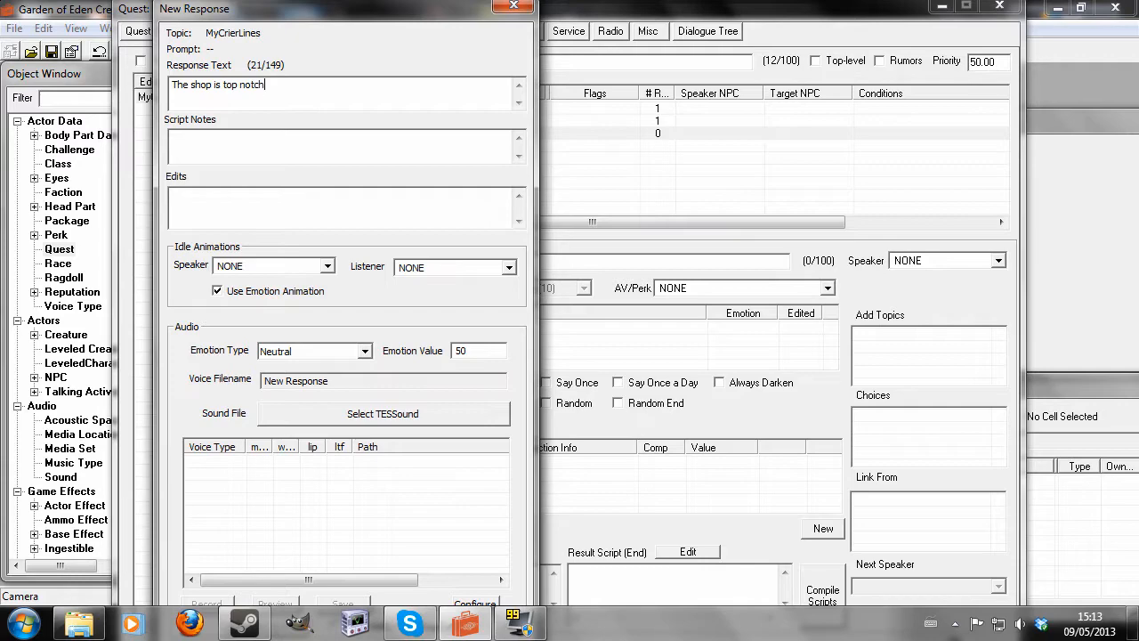
pyautogui.press('Return')
pyautogui.click(399, 179)
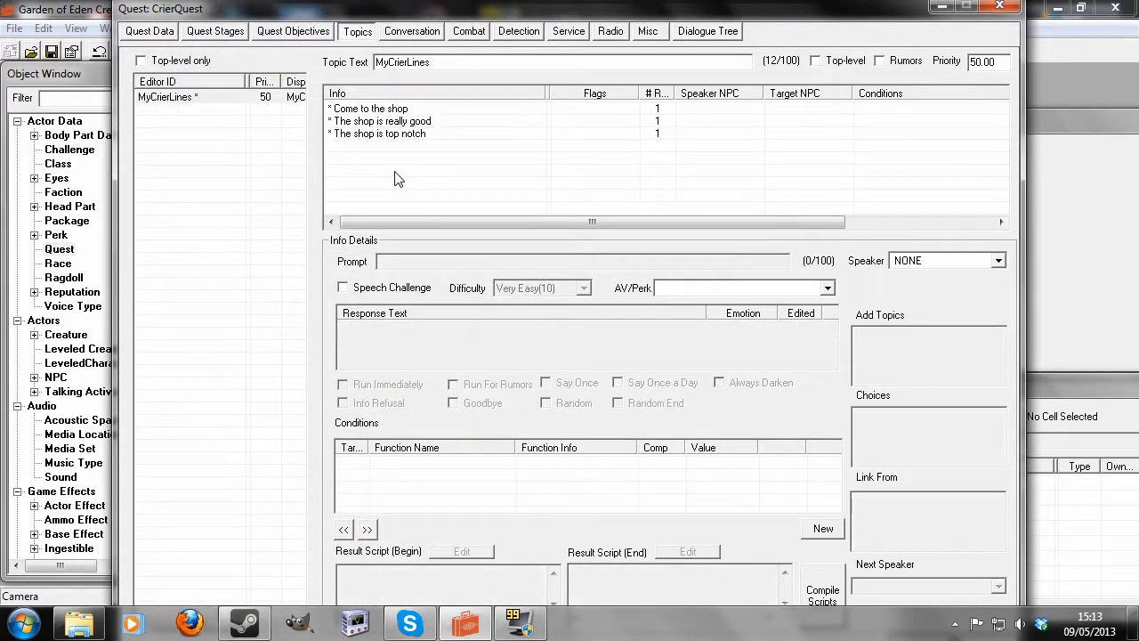
# Add a fourth info to the MyCrierLines topic with the response text "There's lots to buy at the shop"
pyautogui.rightClick(399, 179)
pyautogui.click(412, 184)
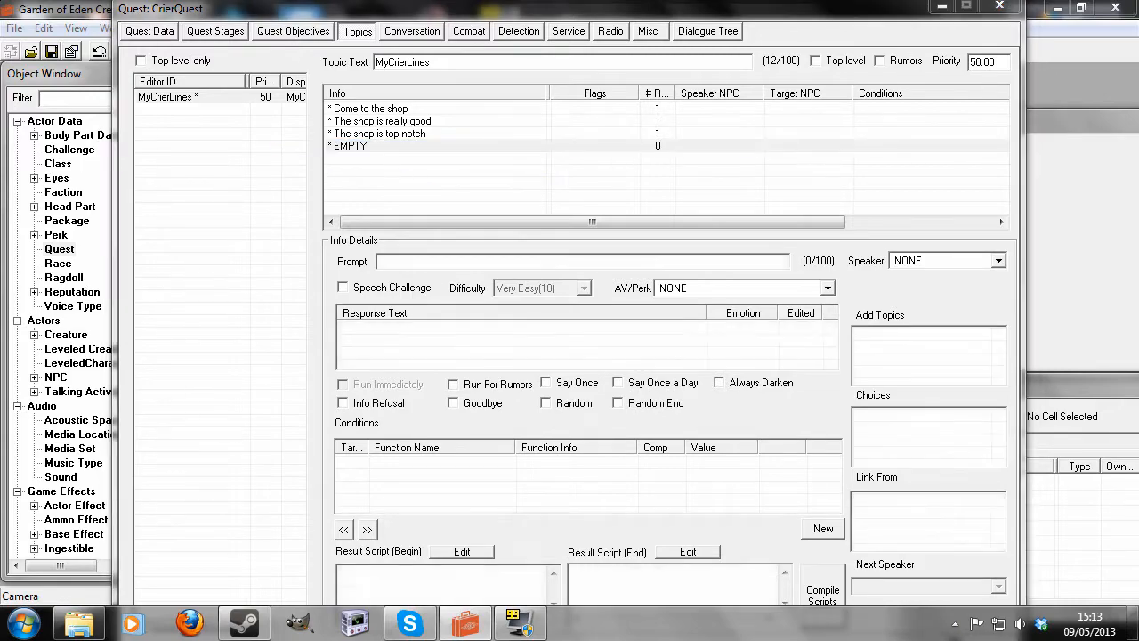
pyautogui.write('te')
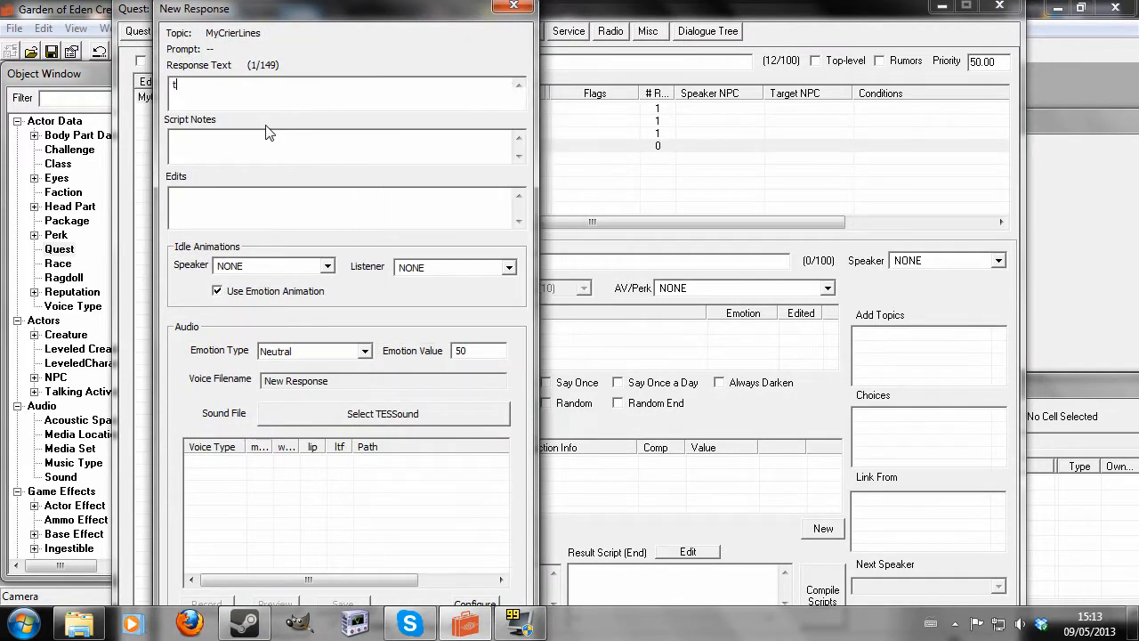
pyautogui.click(525, 7)
pyautogui.click(466, 231)
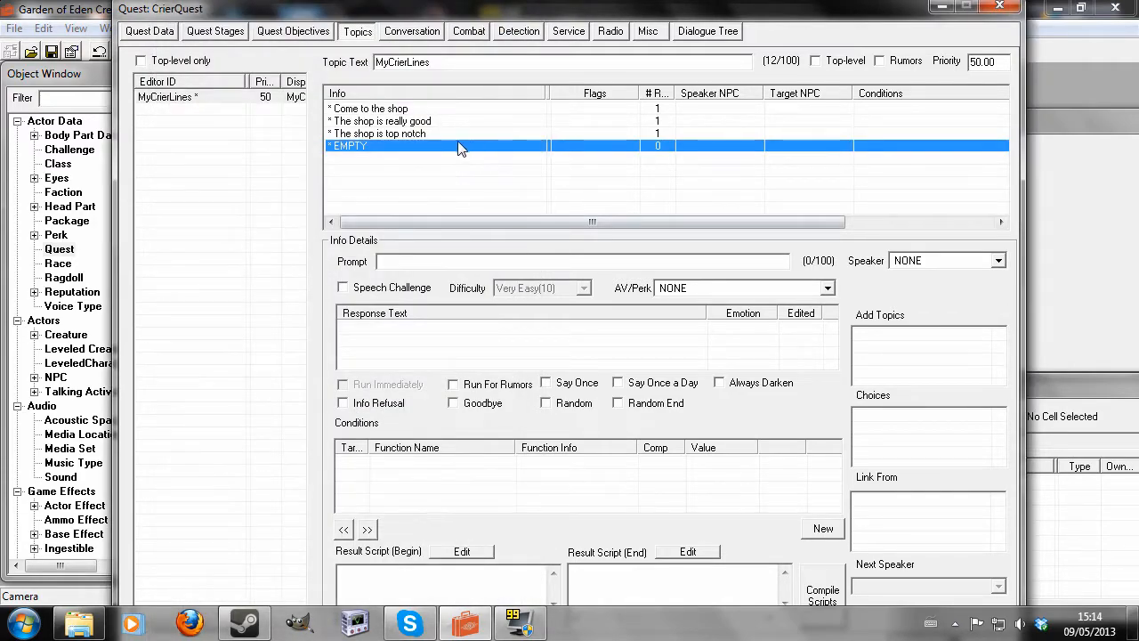
pyautogui.doubleClick(458, 146)
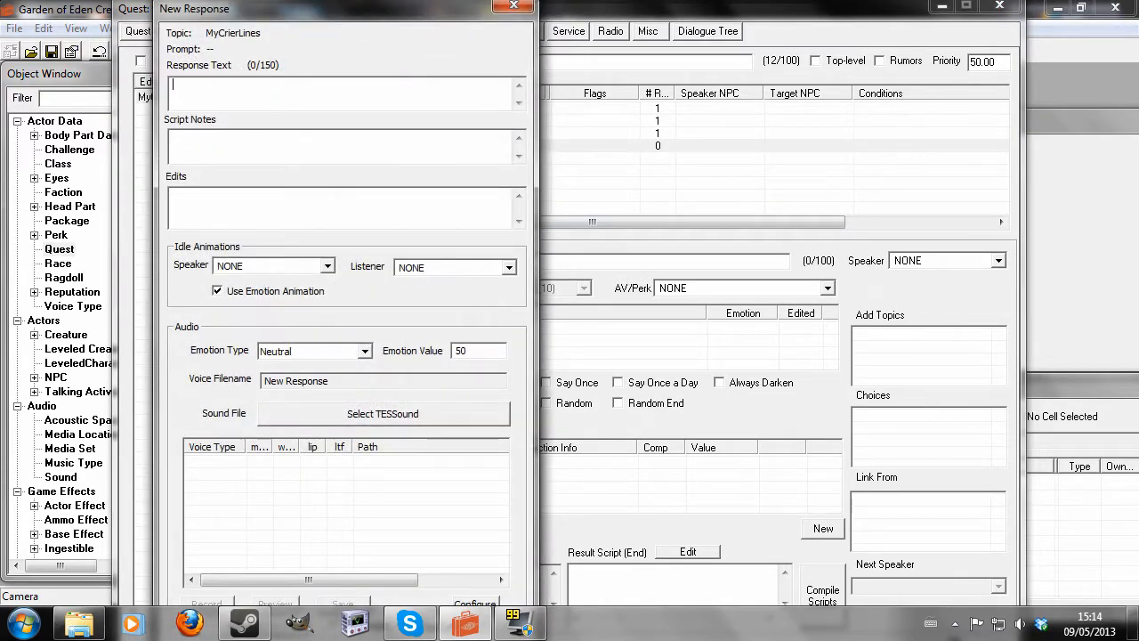
pyautogui.write("There's lots")
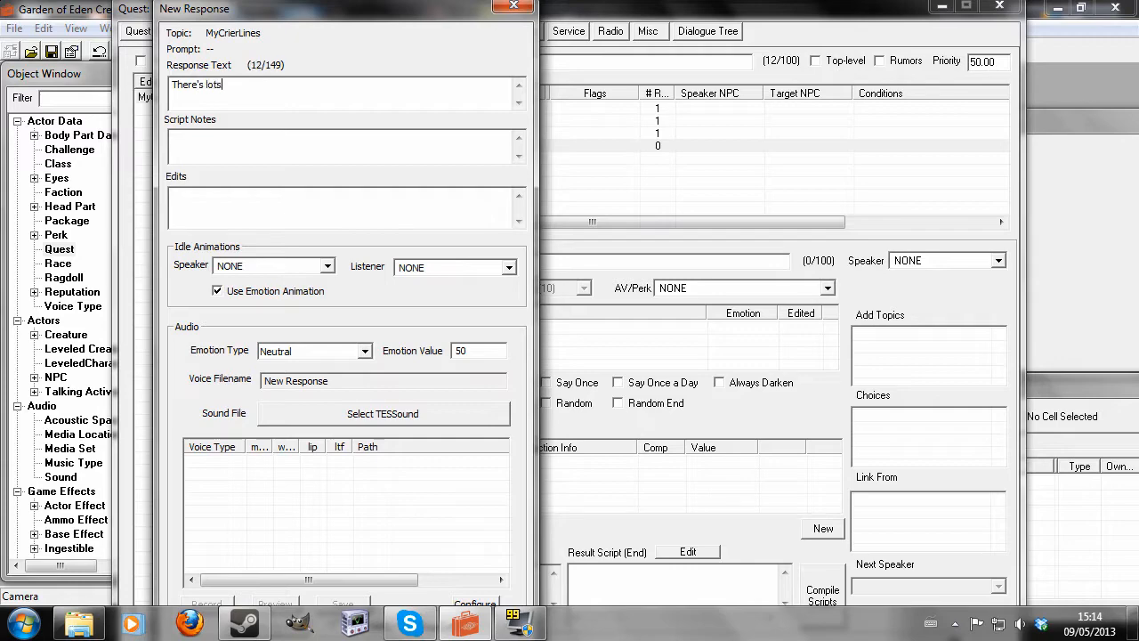
pyautogui.write(' to buy at the shop')
pyautogui.press('Return')
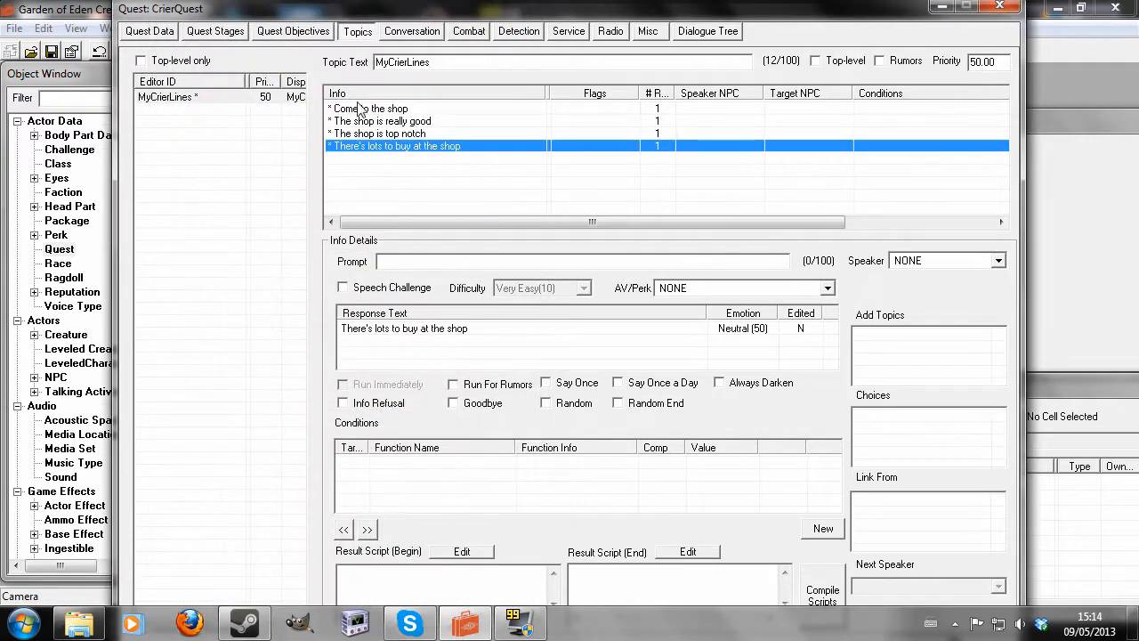
# Give the "Come to the shop" info a GetIsID condition for the NPC MyCrier, equal to 1 and run on the subject
pyautogui.click(381, 111)
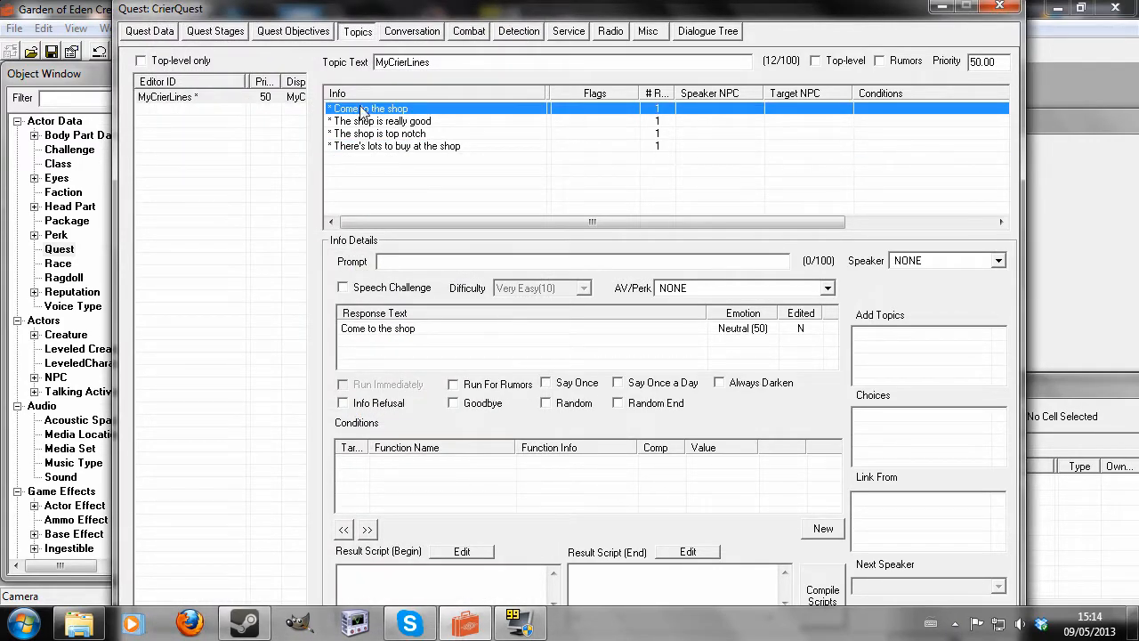
pyautogui.rightClick(411, 481)
pyautogui.click(451, 356)
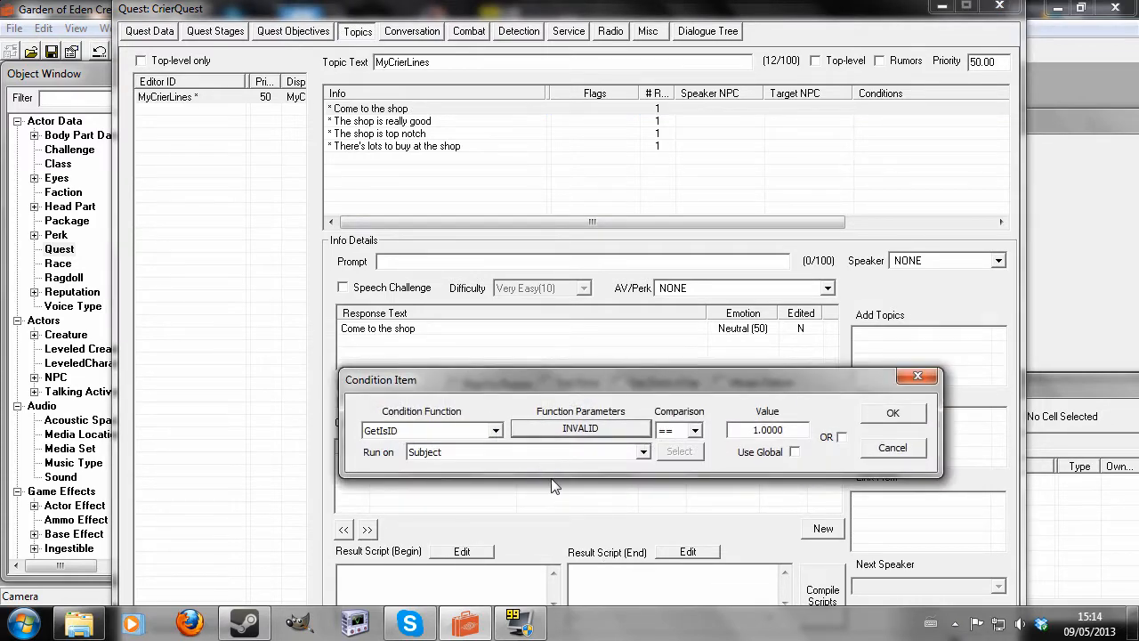
pyautogui.write('my')
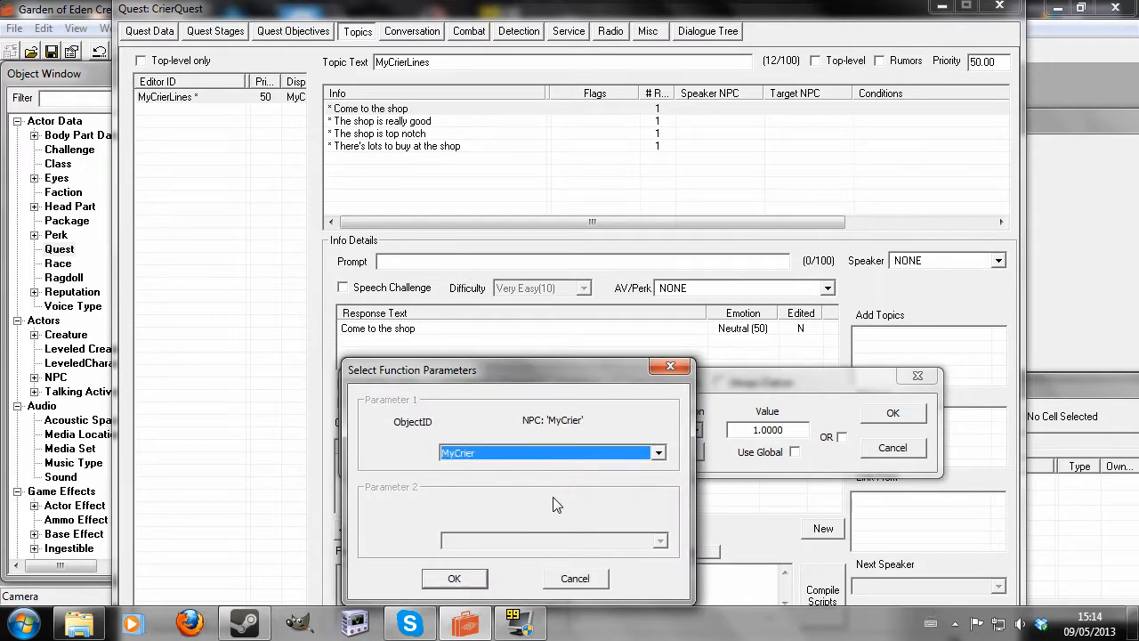
pyautogui.click(455, 579)
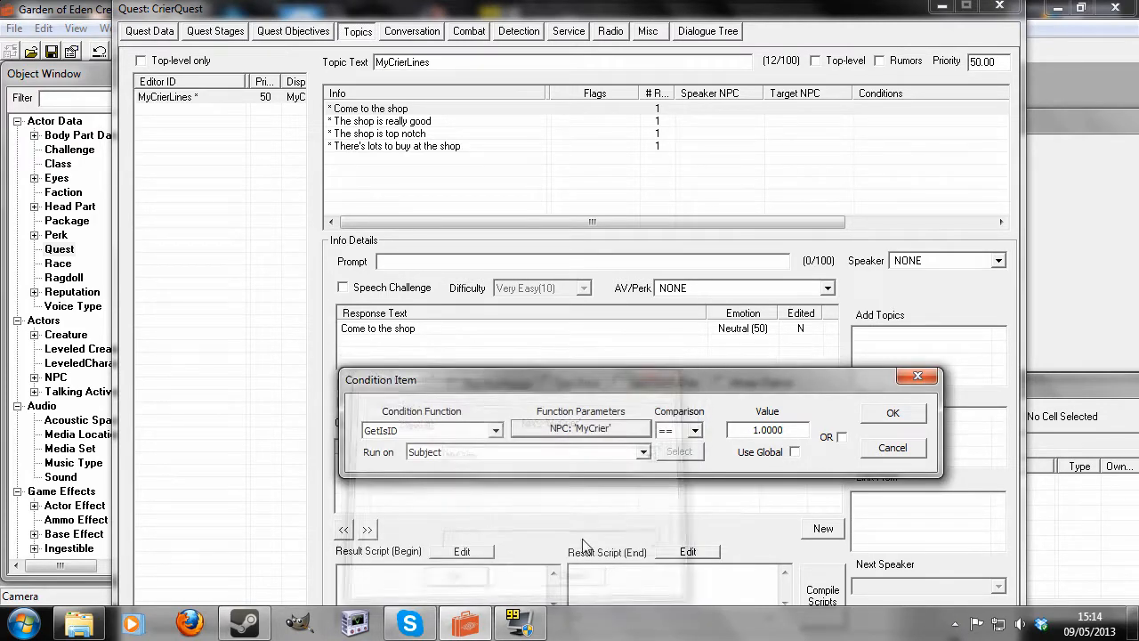
pyautogui.click(894, 416)
# Copy the GetIsID MyCrier condition from the first info to the other three MyCrierLines infos
pyautogui.rightClick(465, 466)
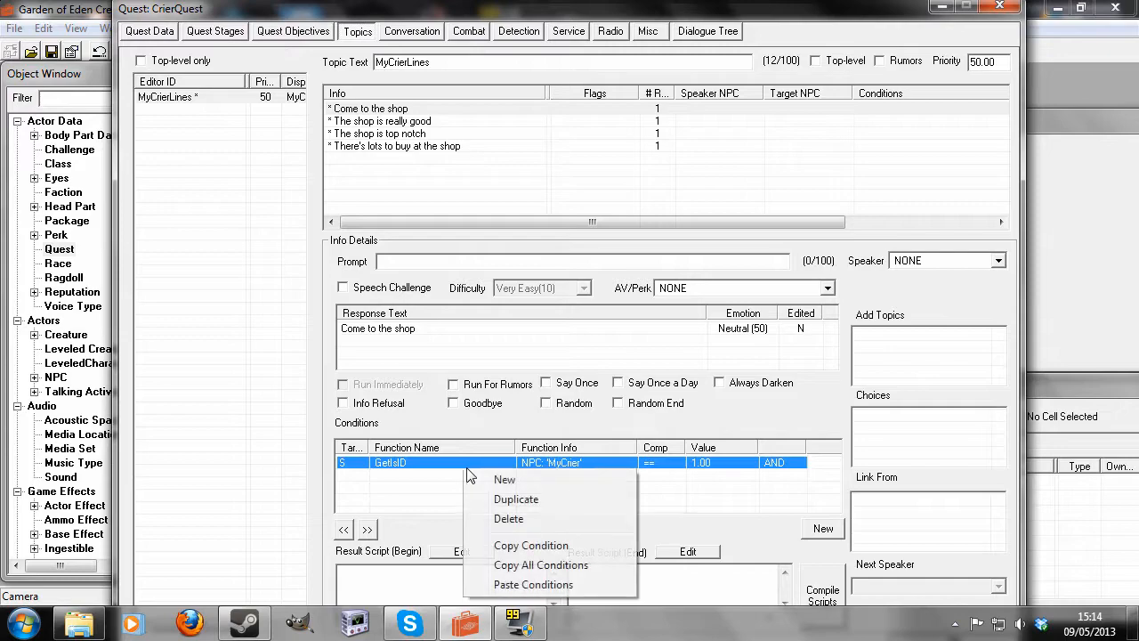
pyautogui.click(512, 544)
pyautogui.click(435, 121)
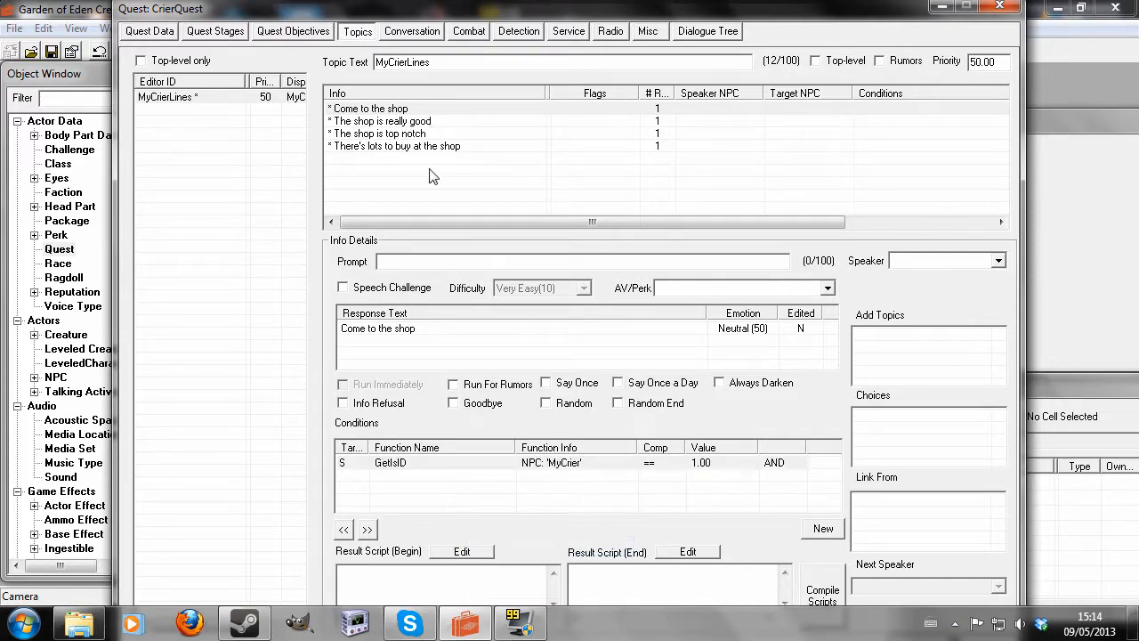
pyautogui.rightClick(470, 472)
pyautogui.click(505, 585)
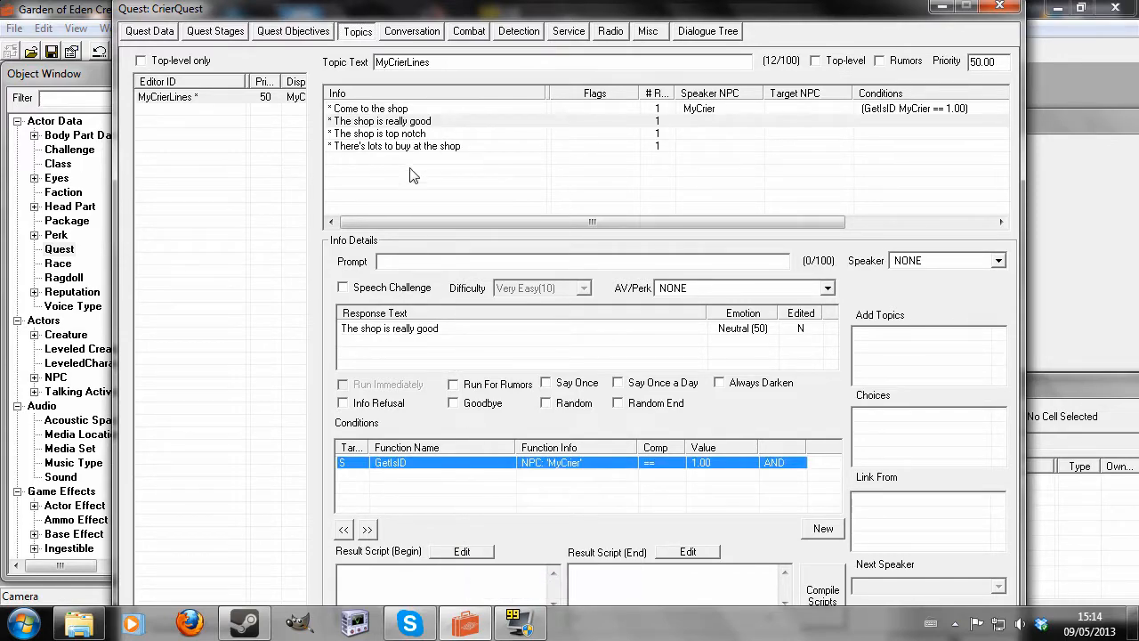
pyautogui.click(391, 134)
pyautogui.rightClick(437, 476)
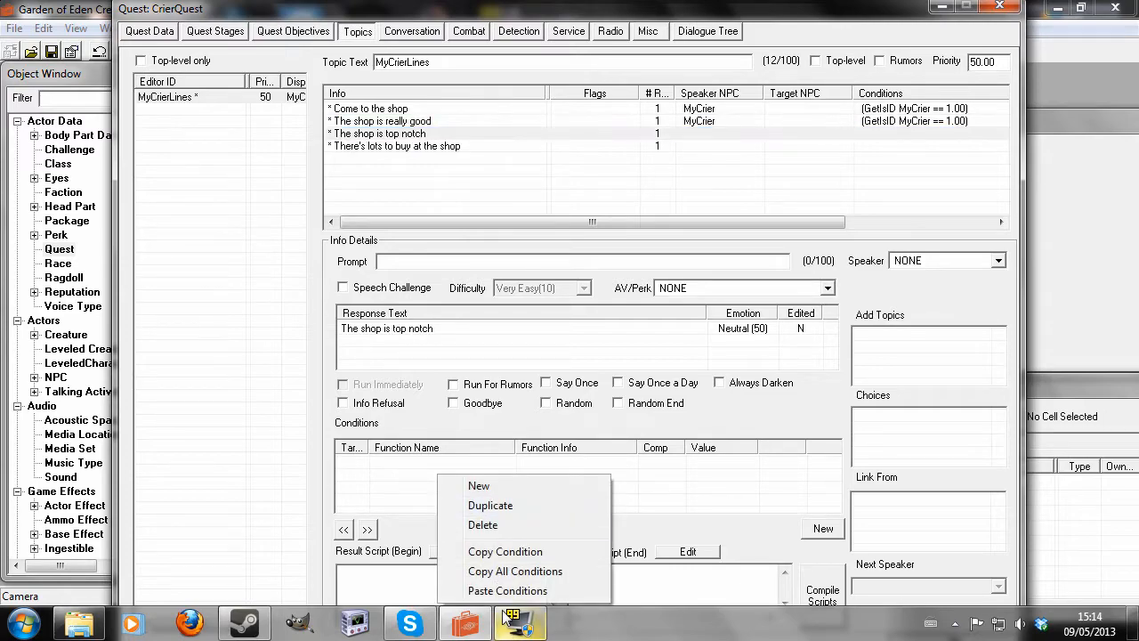
pyautogui.click(508, 591)
pyautogui.click(423, 147)
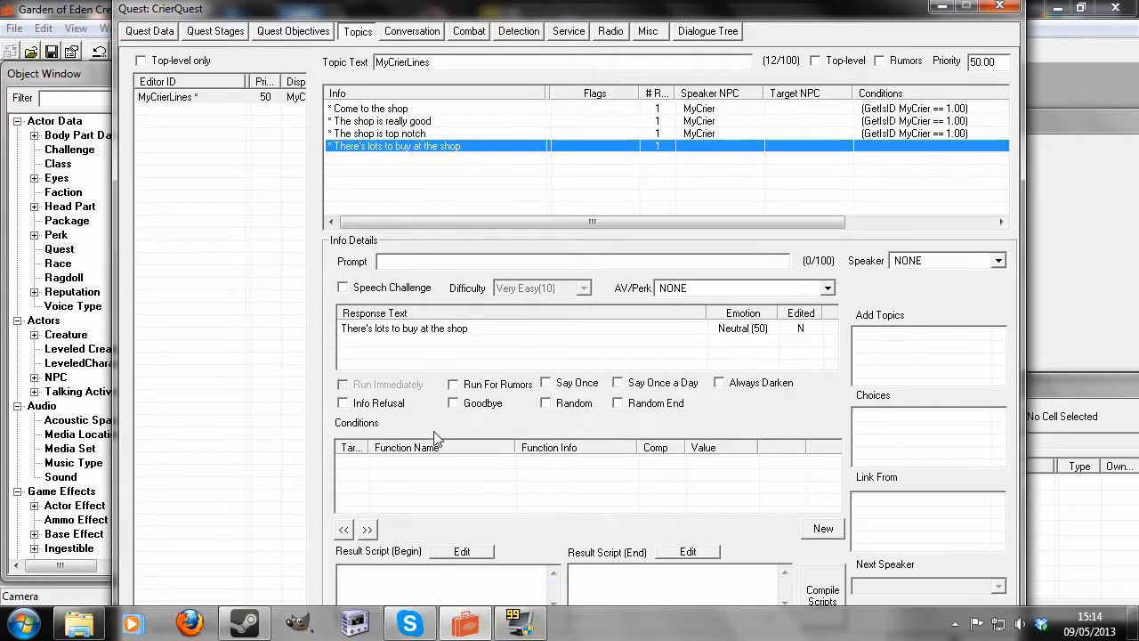
pyautogui.rightClick(445, 491)
pyautogui.click(489, 471)
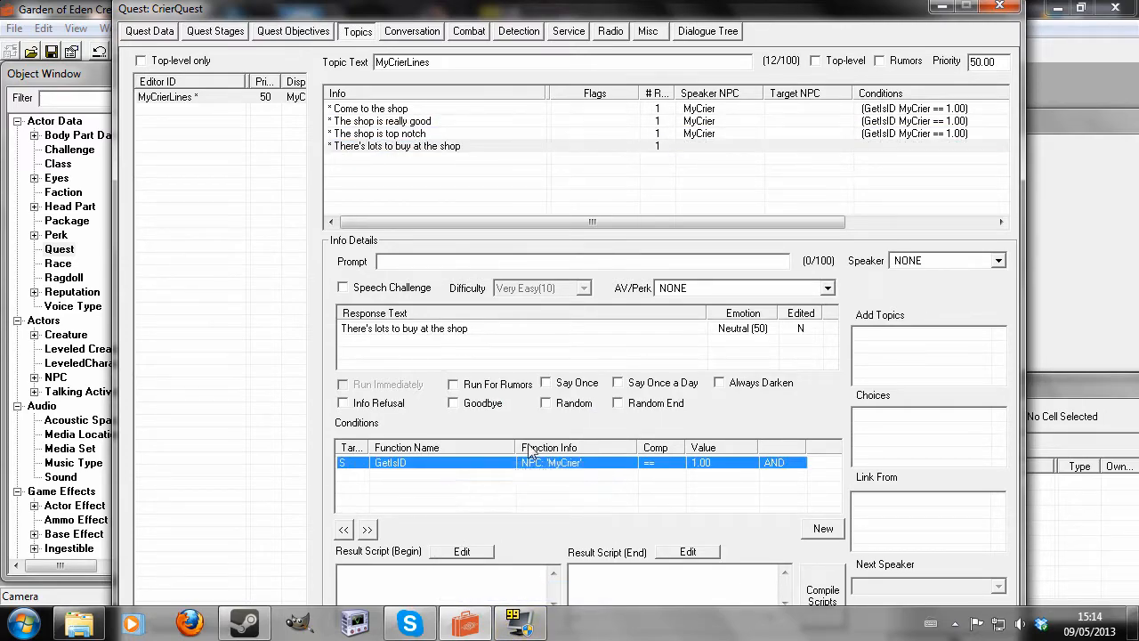
# Flag all four MyCrierLines infos as Random and accept the changes to CrierQuest
pyautogui.click(549, 406)
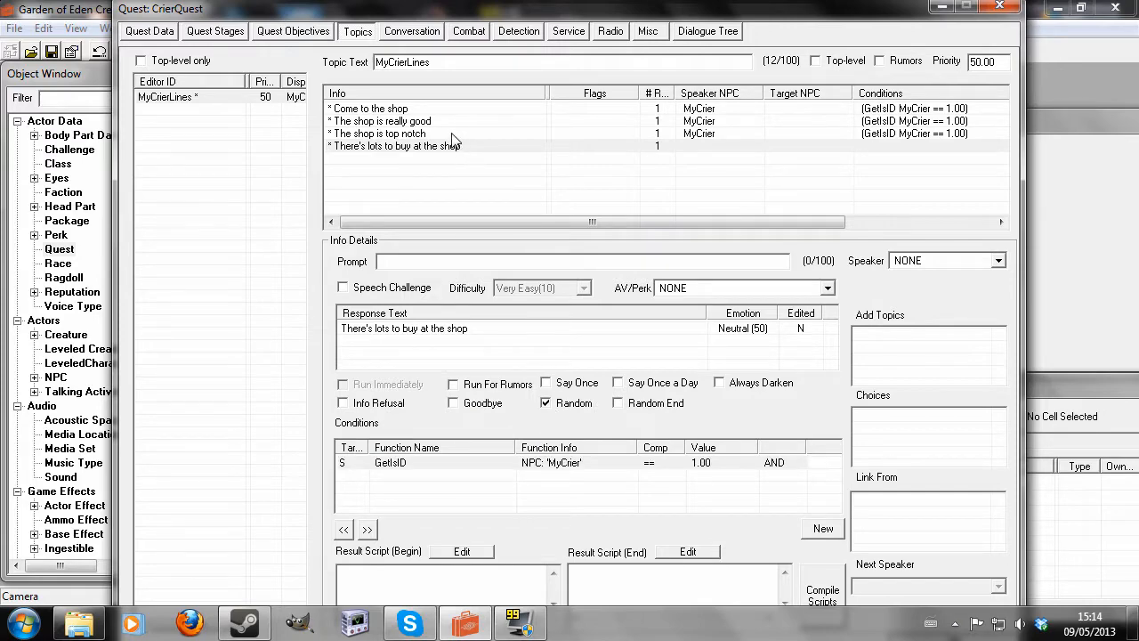
pyautogui.click(451, 134)
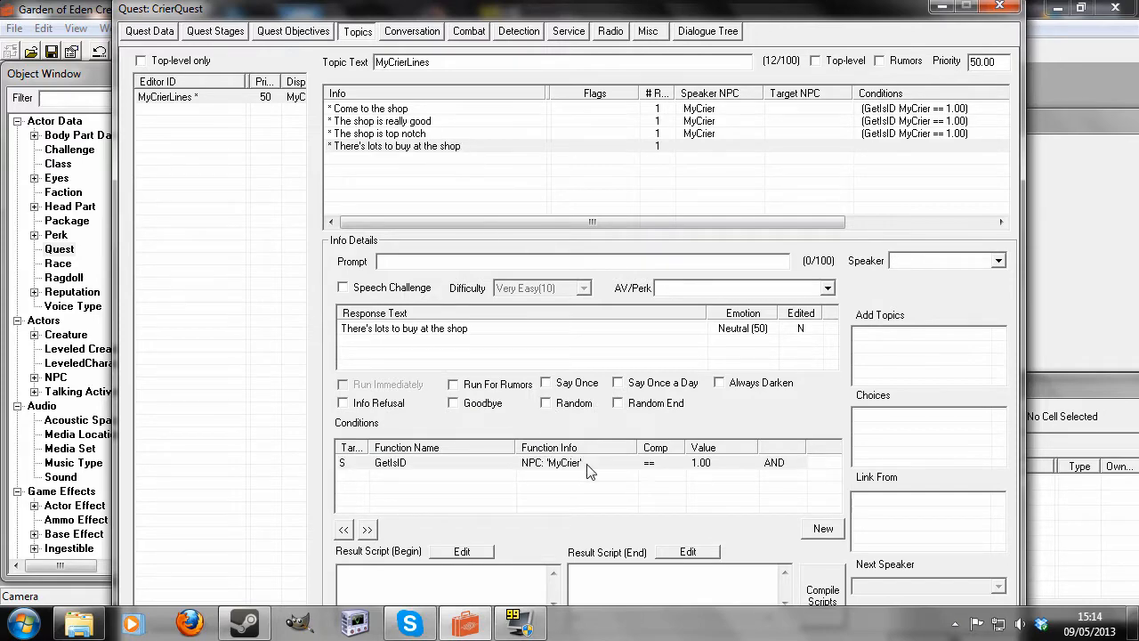
pyautogui.click(449, 108)
pyautogui.click(545, 403)
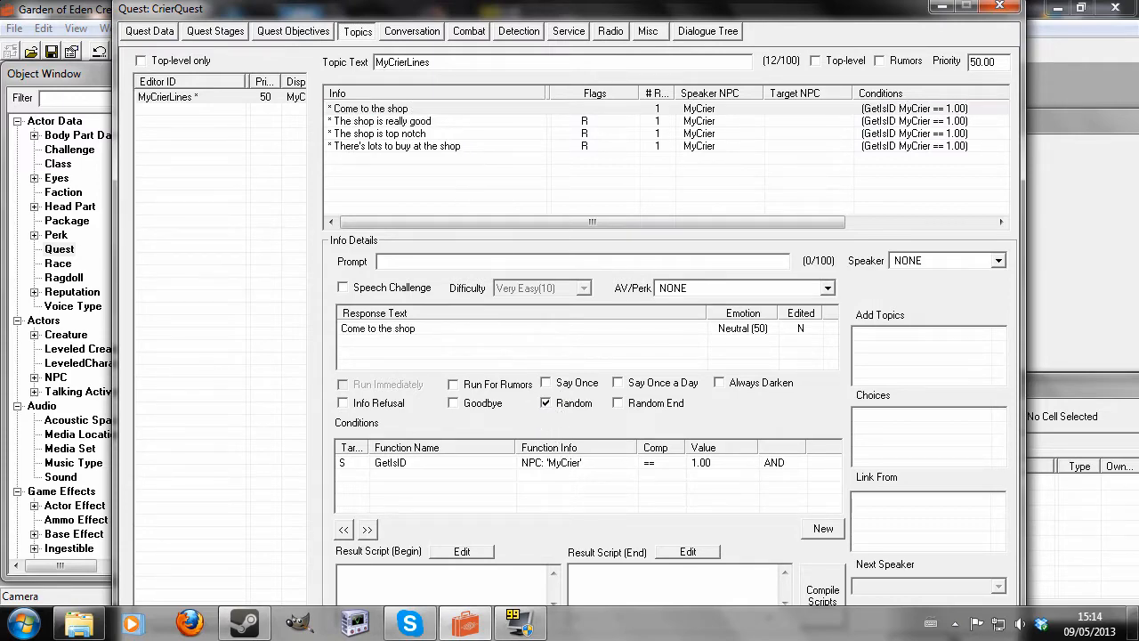
pyautogui.click(487, 146)
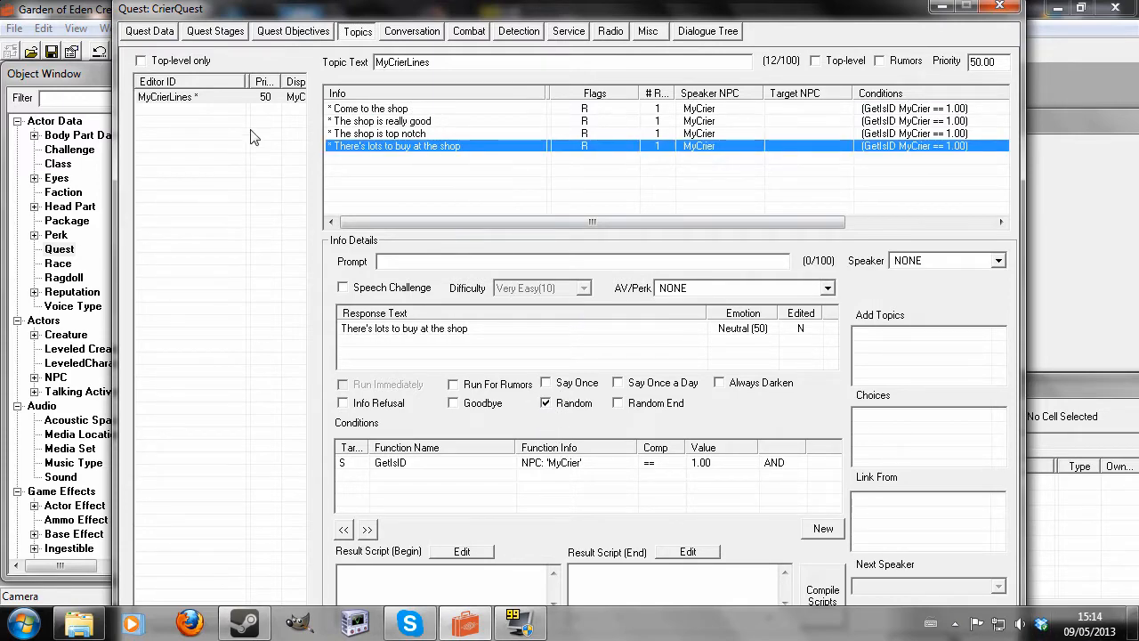
pyautogui.click(223, 172)
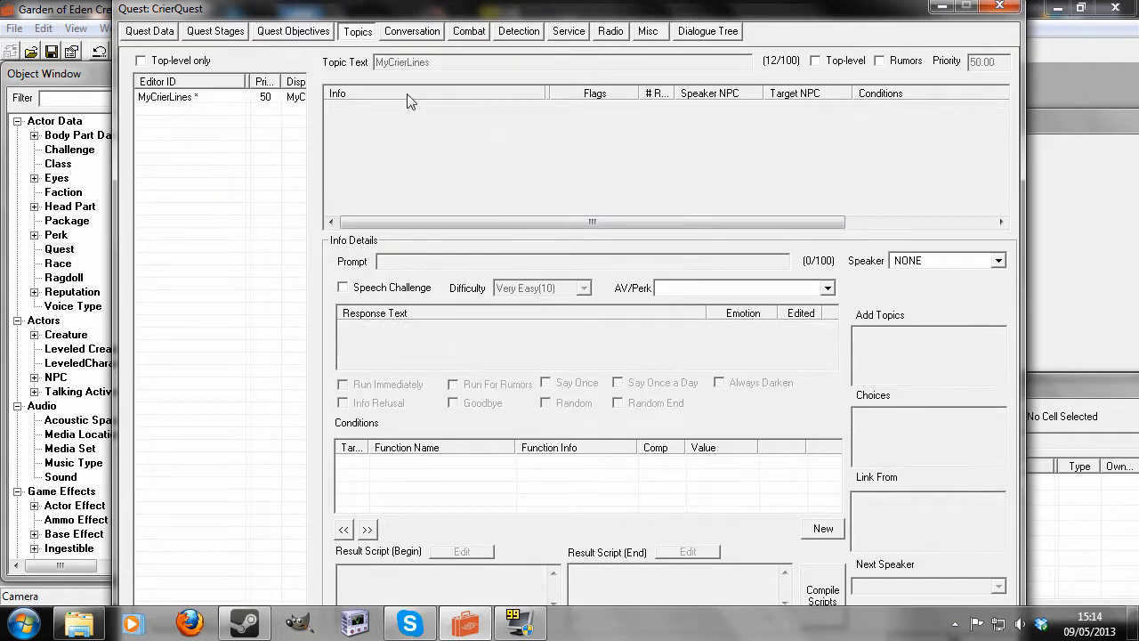
pyautogui.click(183, 99)
pyautogui.press('Return')
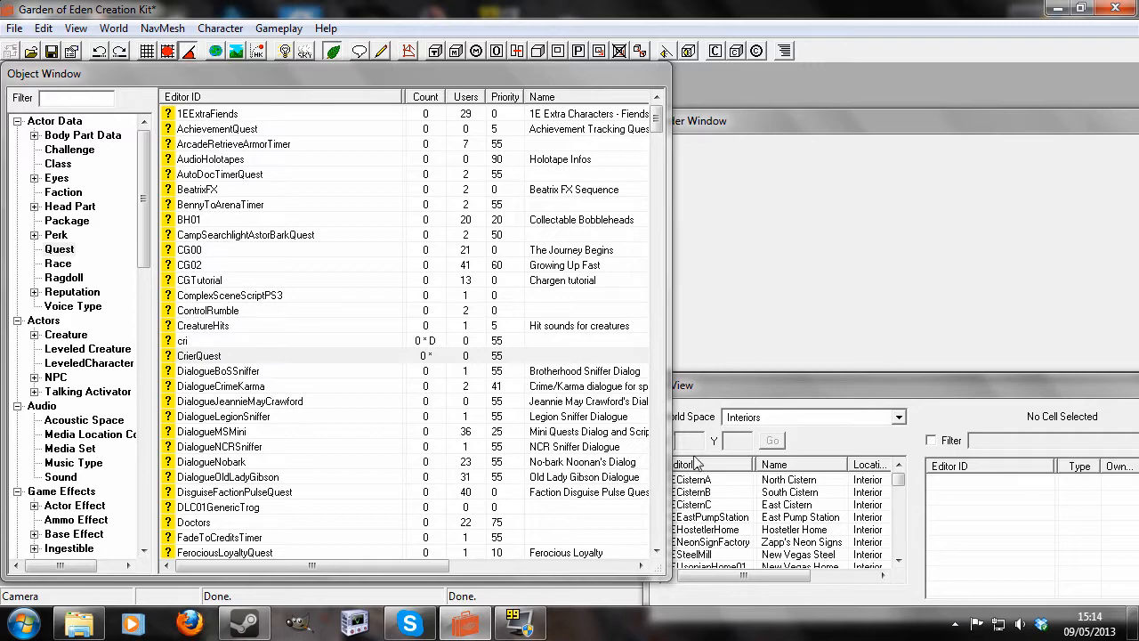
# Load the Goodsprings cell at -18, 0 of the WastelandNV world space for editing
pyautogui.click(712, 506)
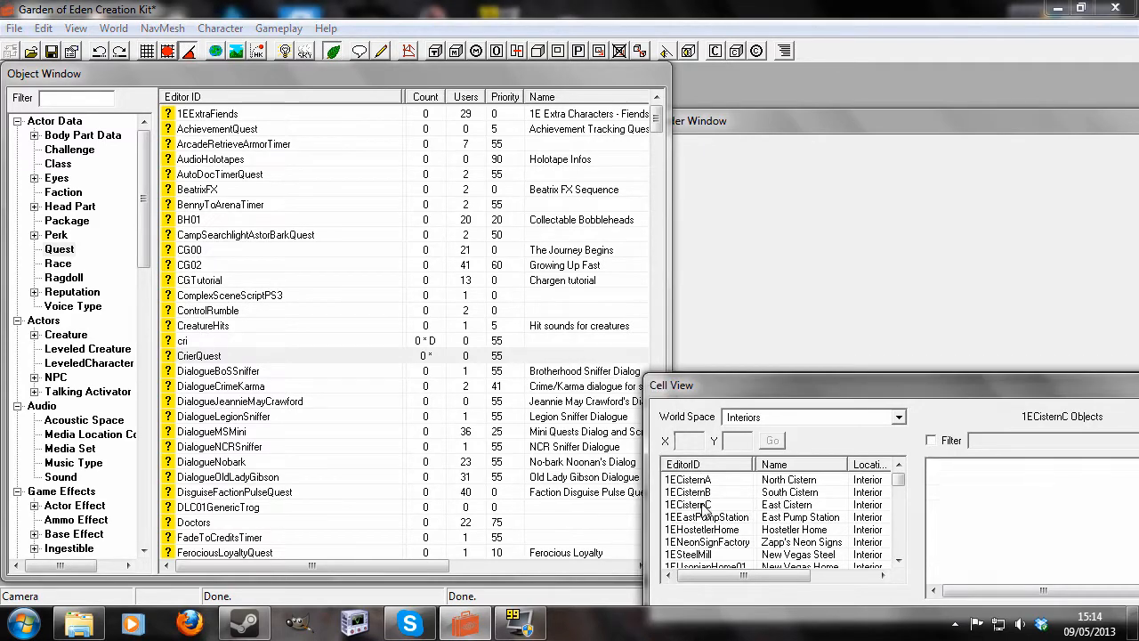
pyautogui.click(899, 416)
pyautogui.scroll(-2, 873, 493)
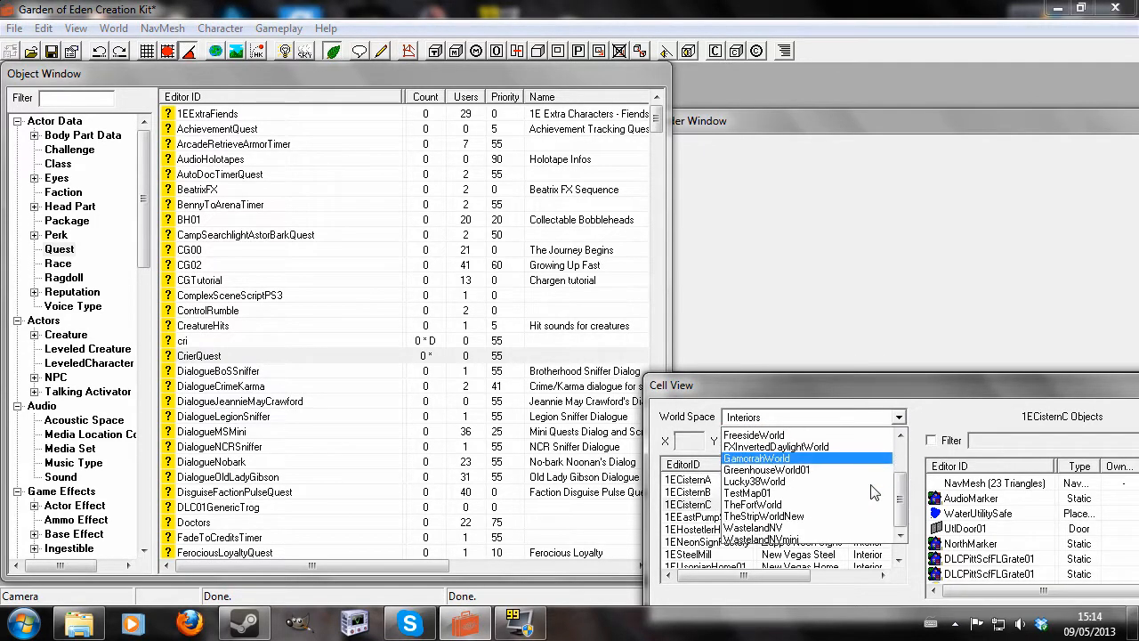
pyautogui.click(791, 527)
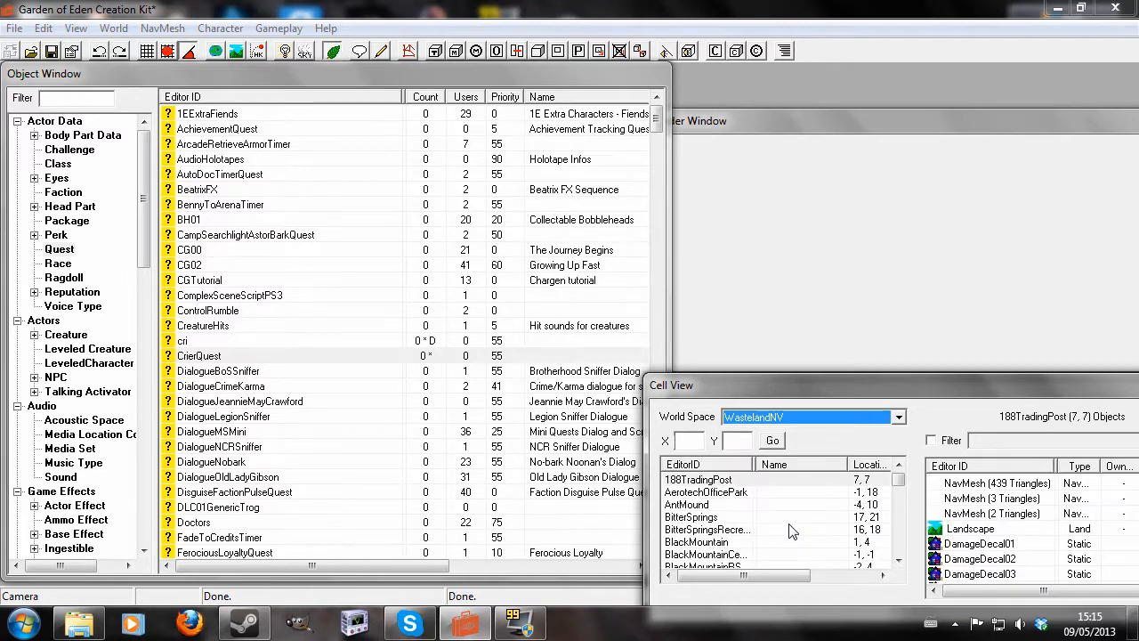
pyautogui.click(791, 530)
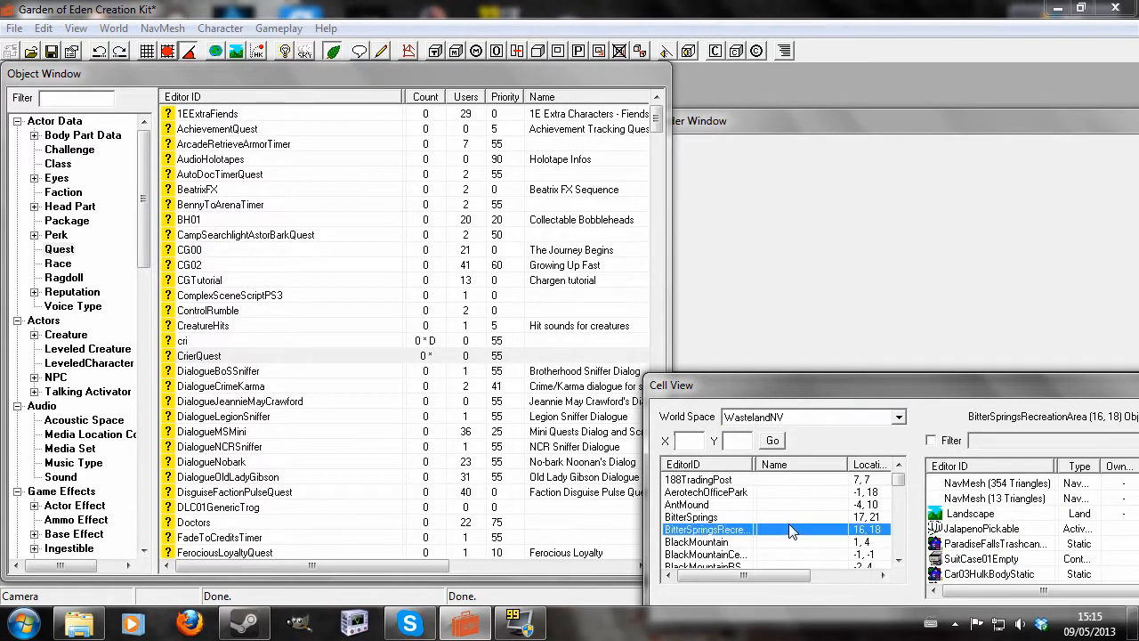
pyautogui.scroll(-10, 790, 527)
pyautogui.click(790, 554)
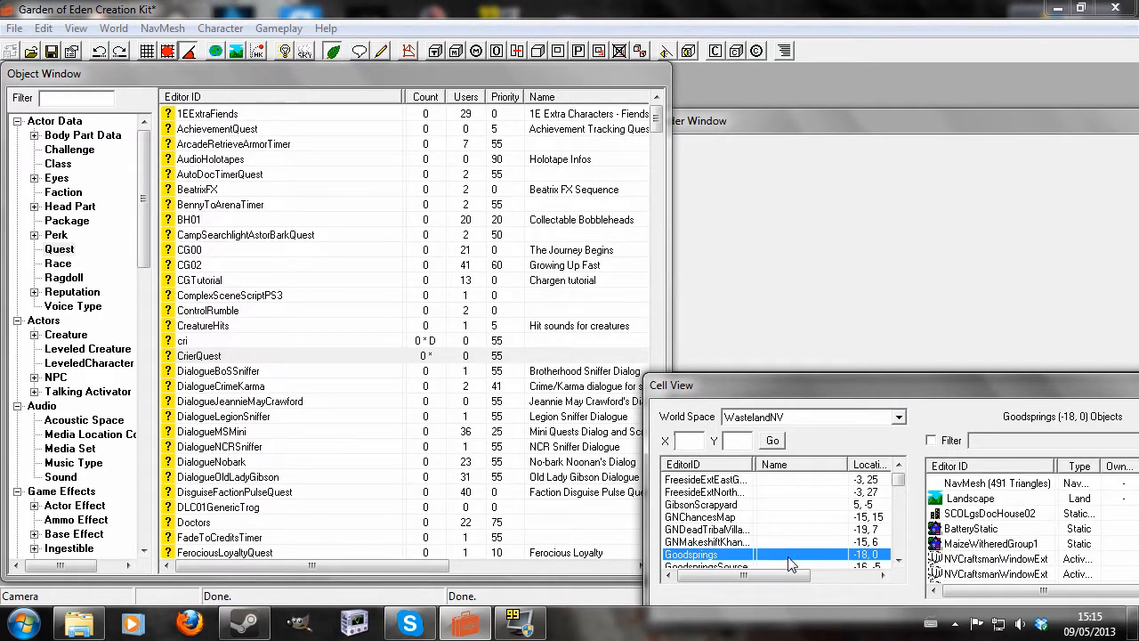
pyautogui.doubleClick(791, 555)
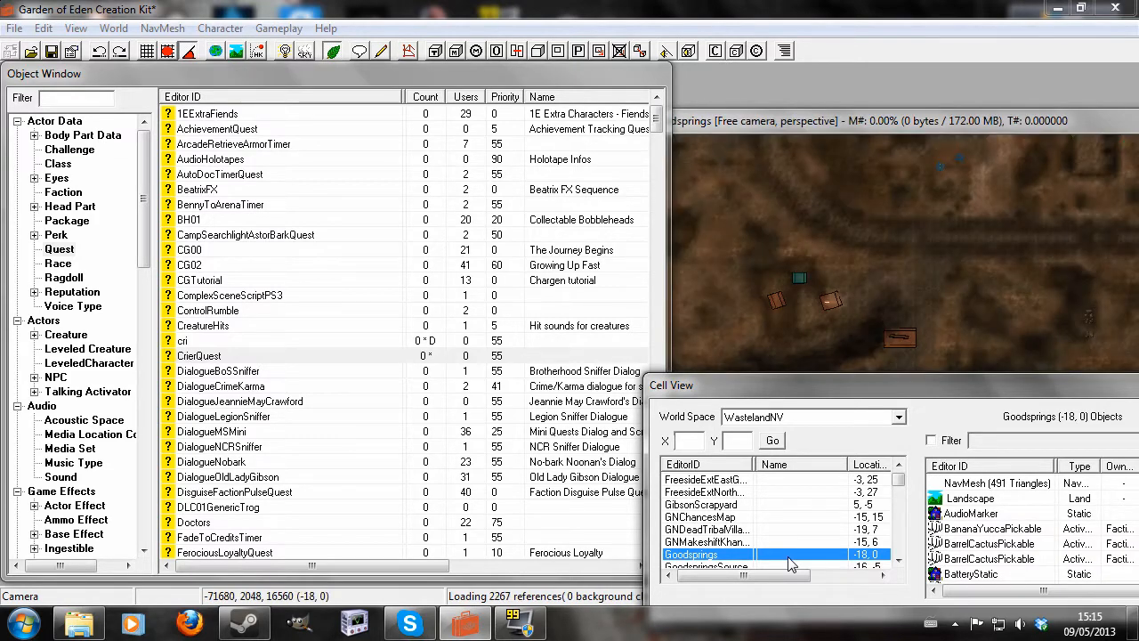
# Place the MyCrier NPC in the Goodsprings cell, on the ground beside the straight road piece
pyautogui.click(859, 294)
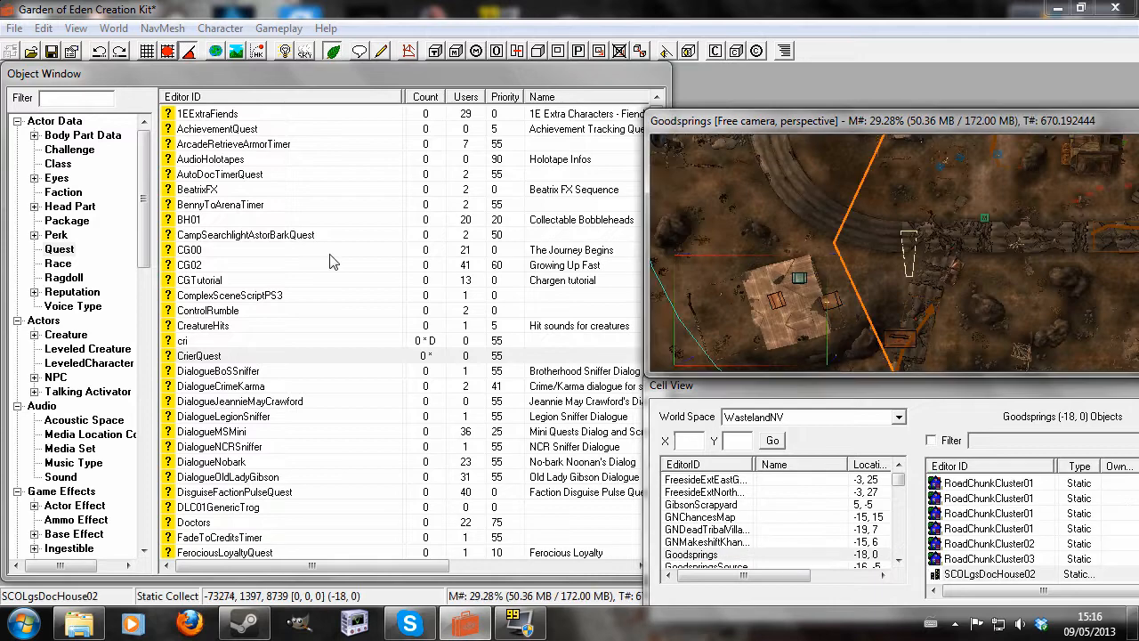
pyautogui.scroll(5, 869, 259)
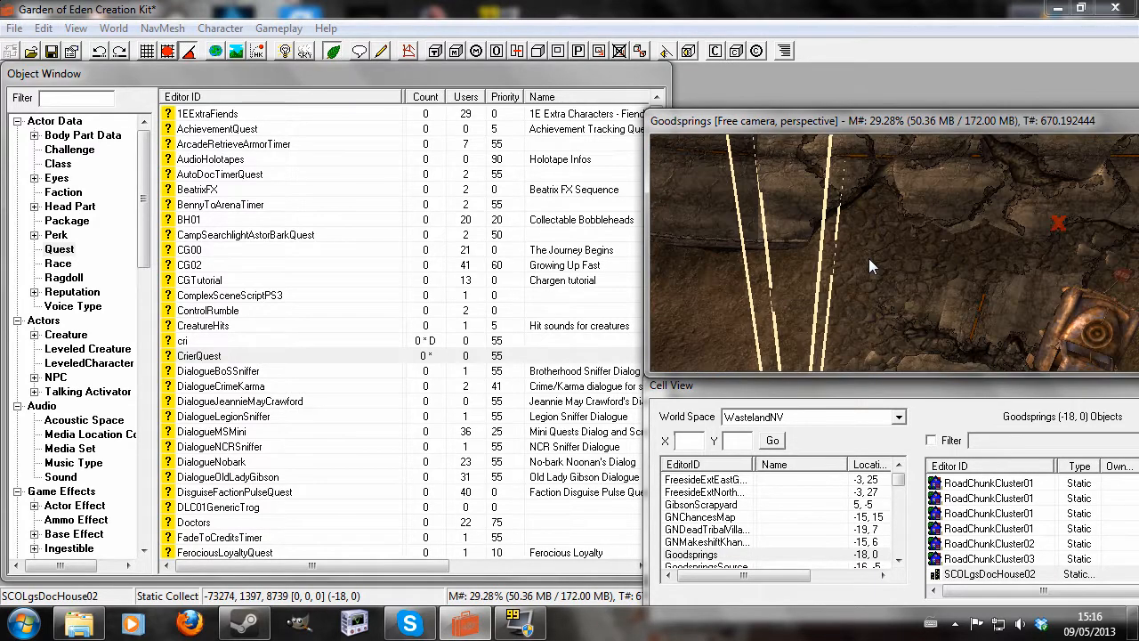
pyautogui.scroll(-3, 899, 252)
pyautogui.click(902, 253)
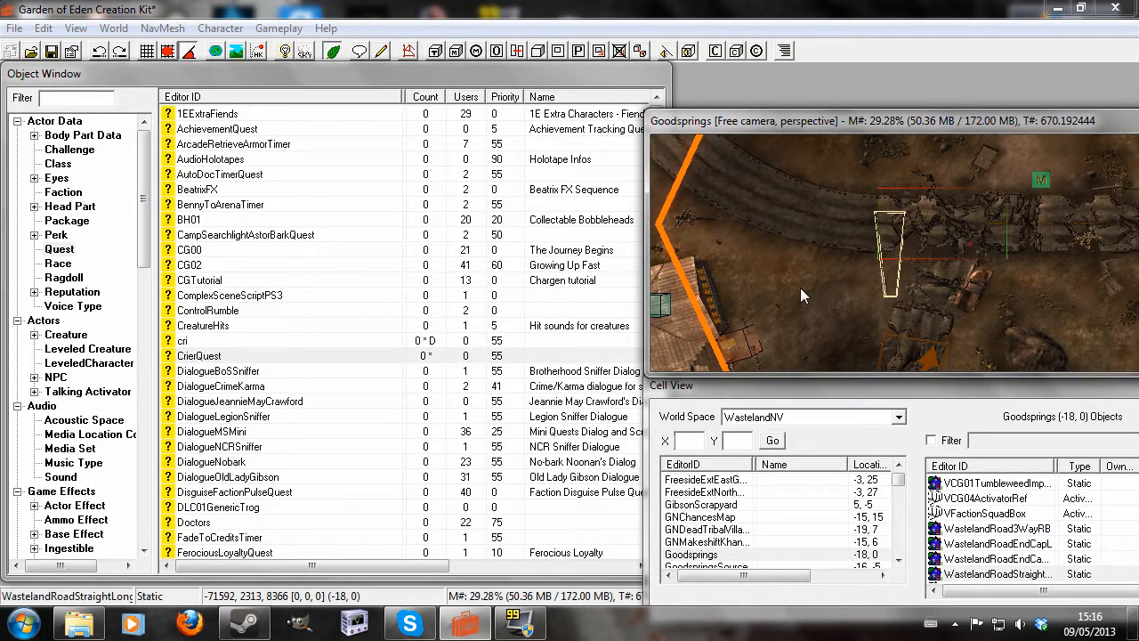
pyautogui.keyDown('shift'); pyautogui.moveTo(800, 288); pyautogui.dragTo(928, 243, button='middle'); pyautogui.keyUp('shift')
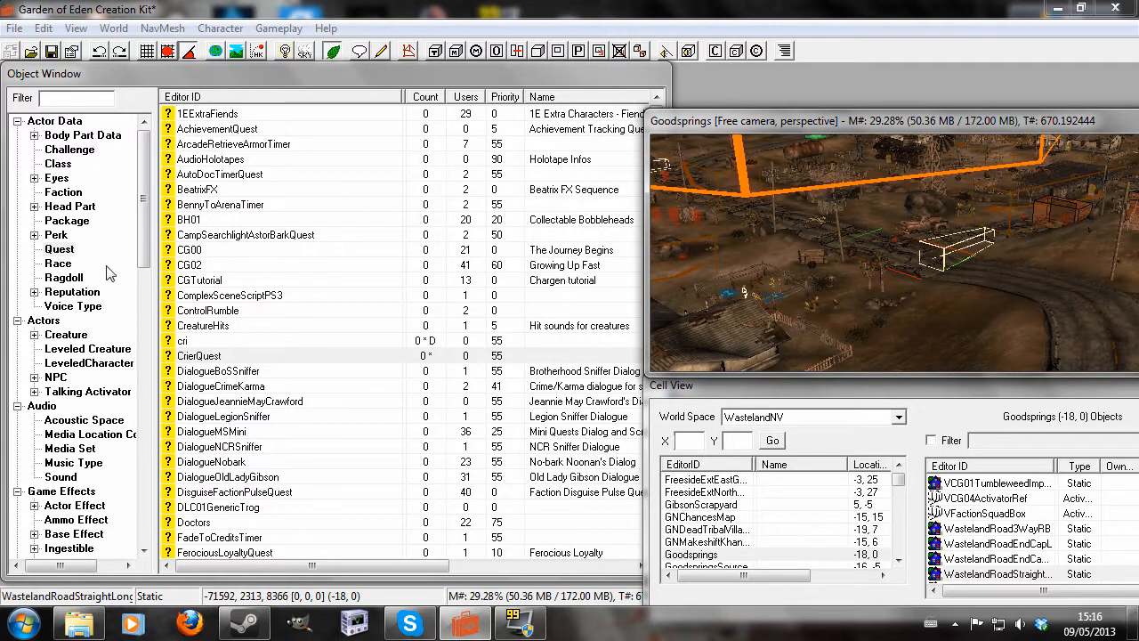
pyautogui.click(60, 377)
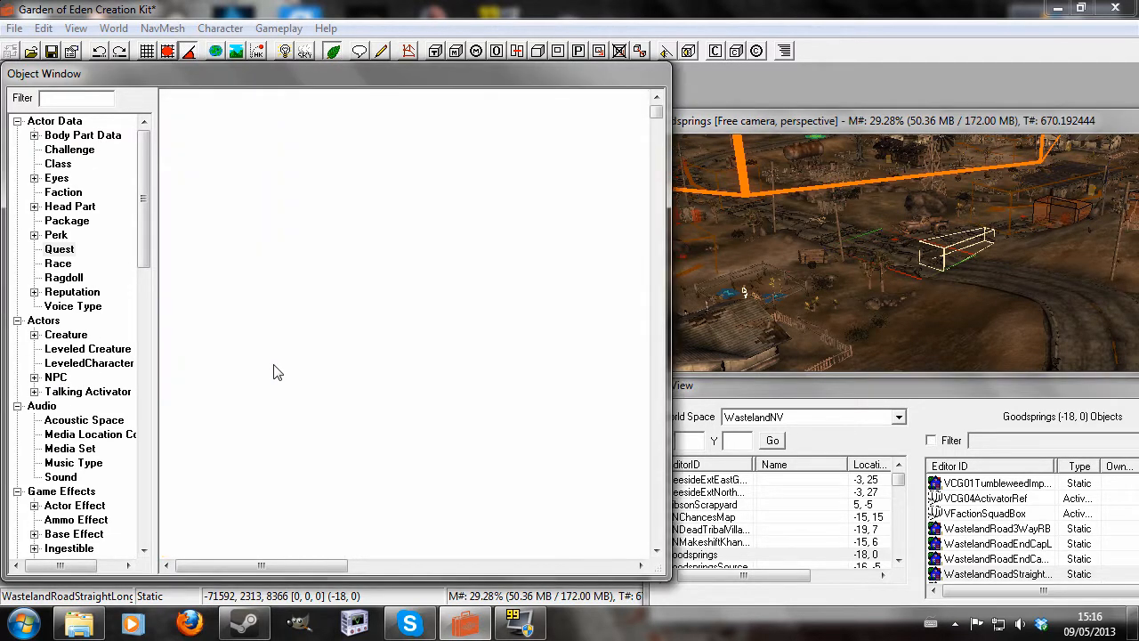
pyautogui.click(258, 297)
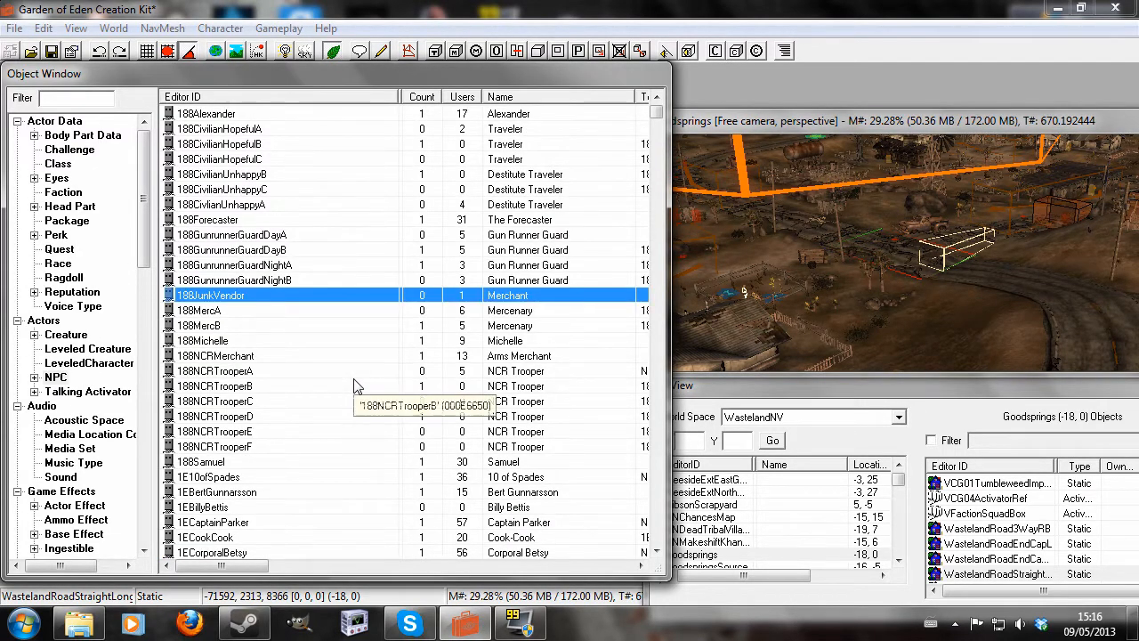
pyautogui.write('my')
pyautogui.moveTo(176, 538); pyautogui.dragTo(879, 253)
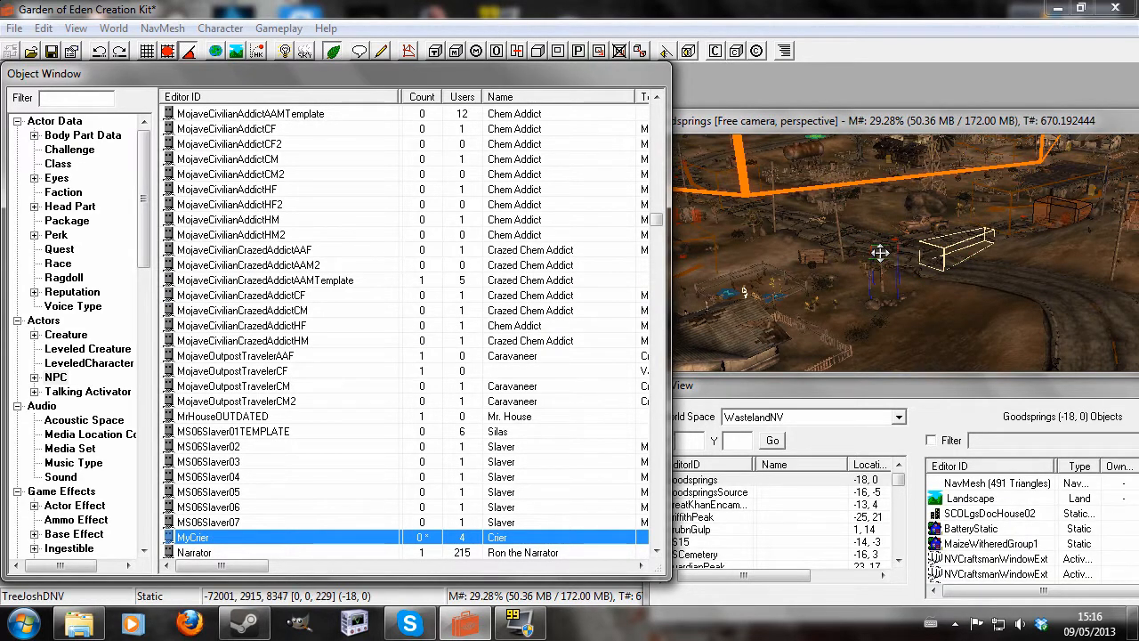
# Place the MyCrier NPC in the Wilderness cell at -19, 1 and drop it onto the surface below
pyautogui.moveTo(176, 539); pyautogui.dragTo(268, 524)
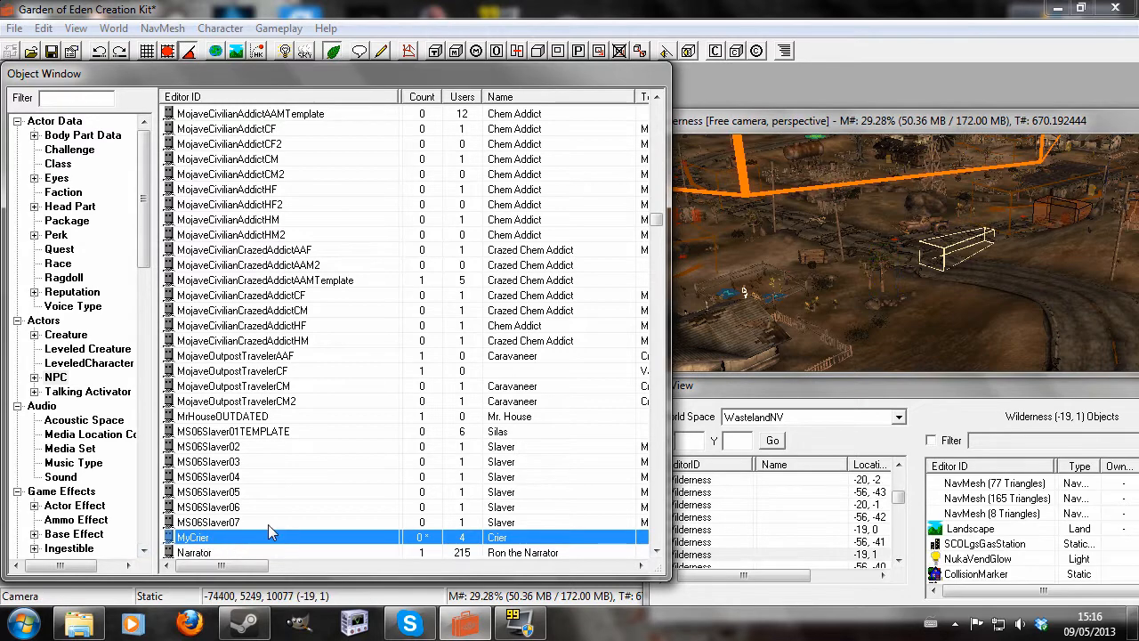
pyautogui.moveTo(180, 540); pyautogui.dragTo(986, 247)
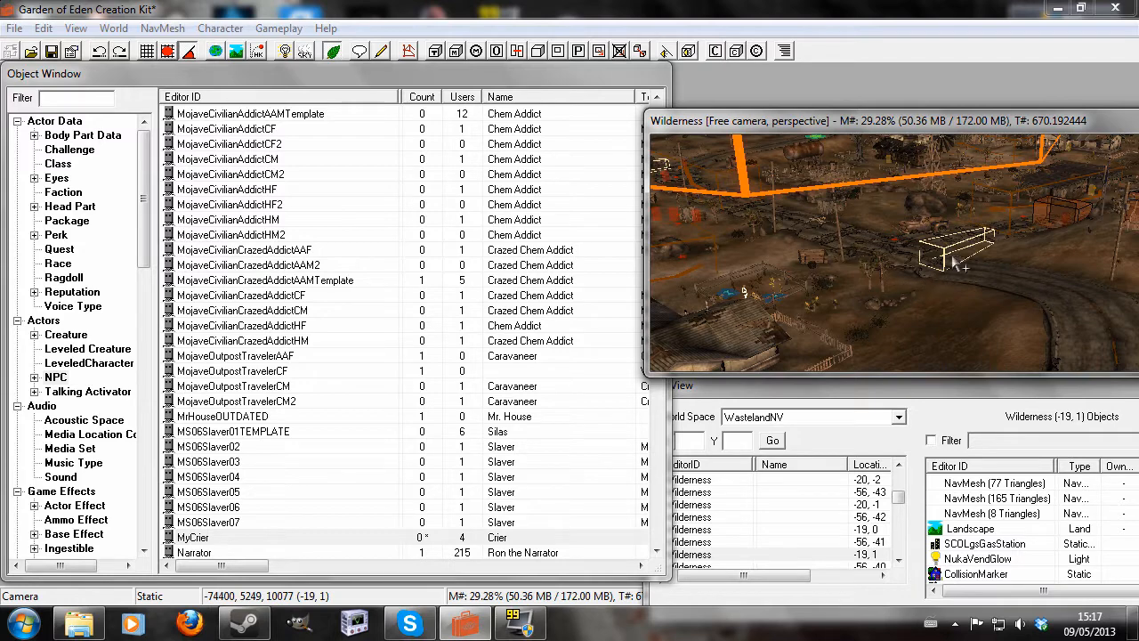
pyautogui.moveTo(383, 558); pyautogui.dragTo(810, 156)
pyautogui.scroll(-5, 960, 206)
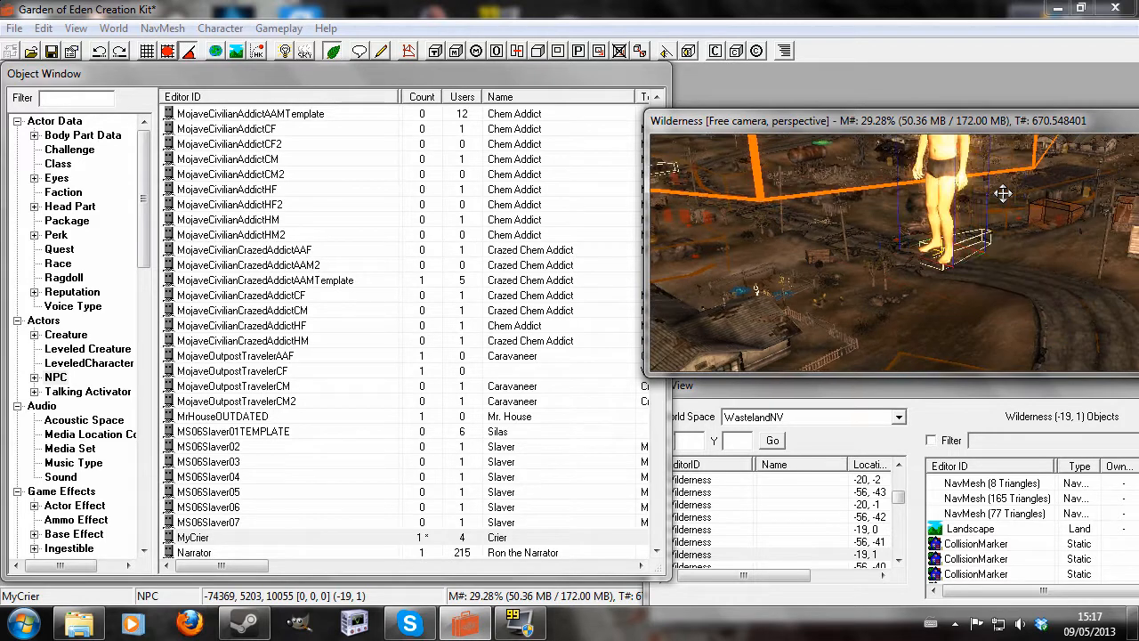
pyautogui.moveTo(937, 203); pyautogui.dragTo(1057, 203)
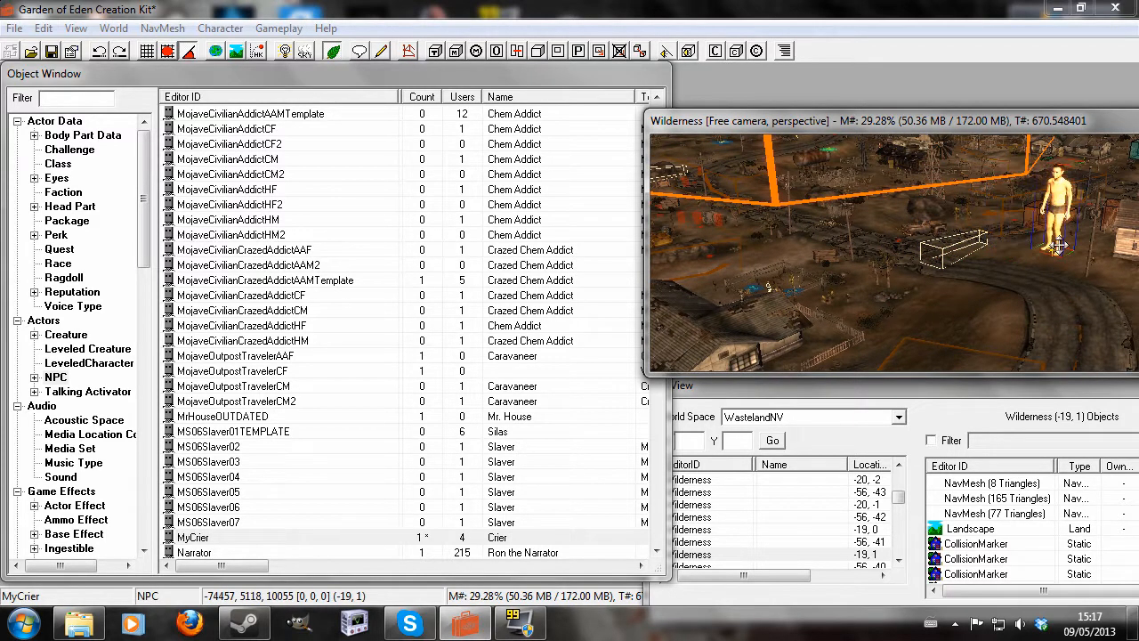
pyautogui.moveTo(1056, 244); pyautogui.dragTo(957, 245, button='middle')
pyautogui.press('f')
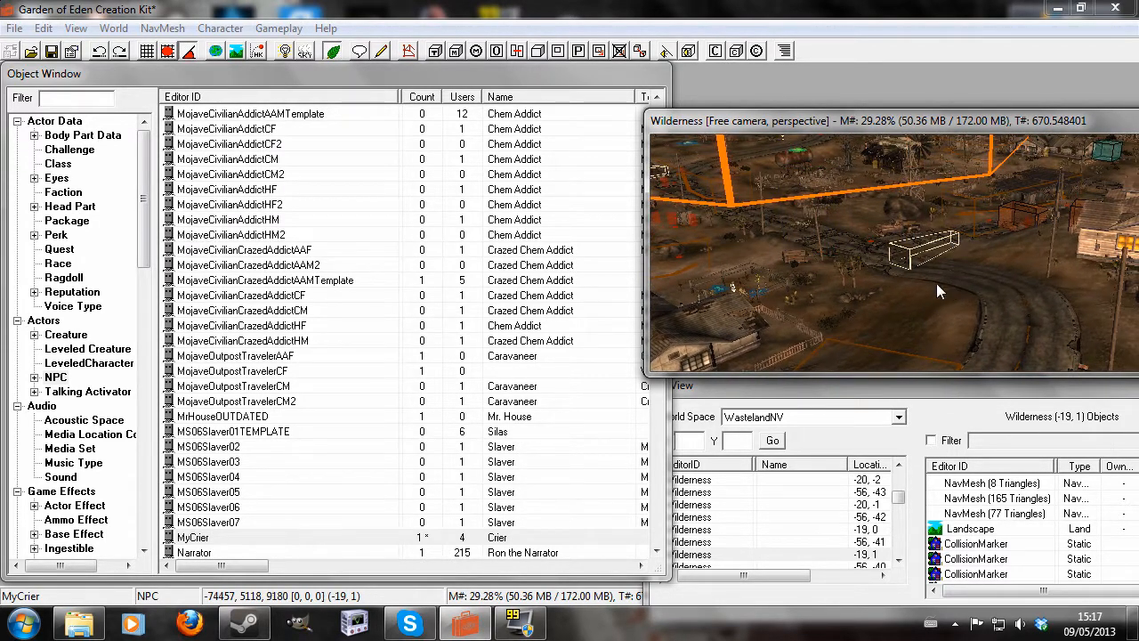
# Move the crier off the roof onto the cracked road and drop it to the ground
pyautogui.moveTo(936, 283); pyautogui.dragTo(996, 129, button='middle')
pyautogui.moveTo(953, 356); pyautogui.dragTo(921, 258, button='middle')
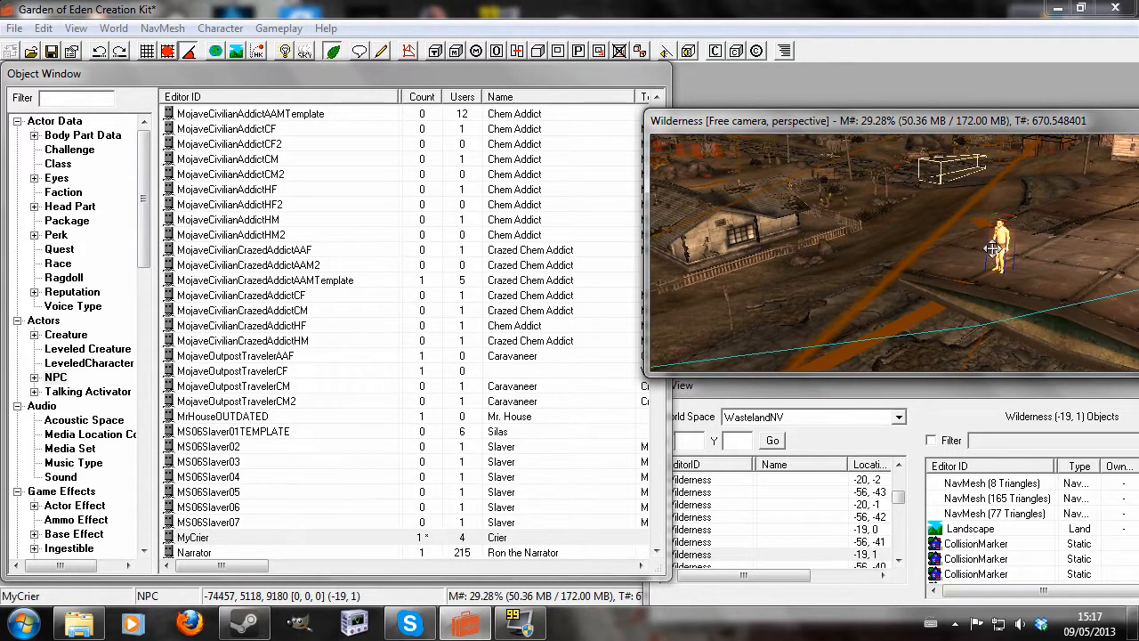
pyautogui.moveTo(995, 242); pyautogui.dragTo(847, 269)
pyautogui.keyDown('shift'); pyautogui.moveTo(847, 269); pyautogui.dragTo(957, 252, button='middle'); pyautogui.keyUp('shift')
pyautogui.moveTo(956, 253); pyautogui.dragTo(805, 189)
pyautogui.press('f')
# Shift the crier about 80 units across the cracked road and raise it slightly above the surface
pyautogui.moveTo(864, 297); pyautogui.dragTo(865, 187, button='middle')
pyautogui.keyDown('shift'); pyautogui.moveTo(842, 248); pyautogui.dragTo(873, 252, button='middle'); pyautogui.keyUp('shift')
pyautogui.scroll(2, 872, 252)
pyautogui.scroll(3, 879, 269)
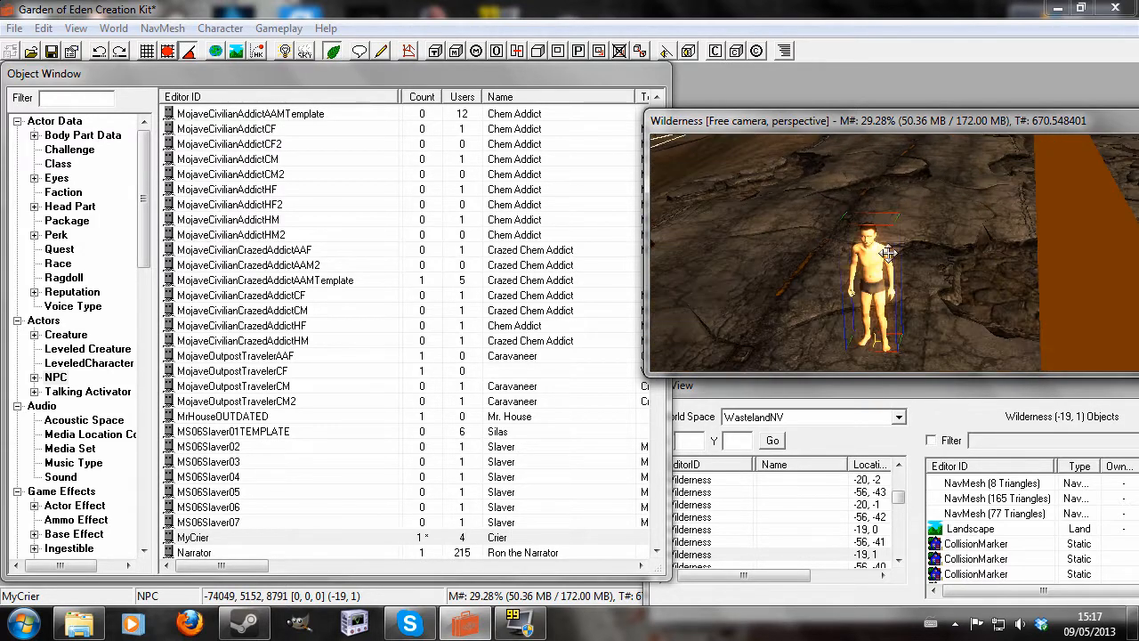
pyautogui.moveTo(886, 254); pyautogui.dragTo(721, 211)
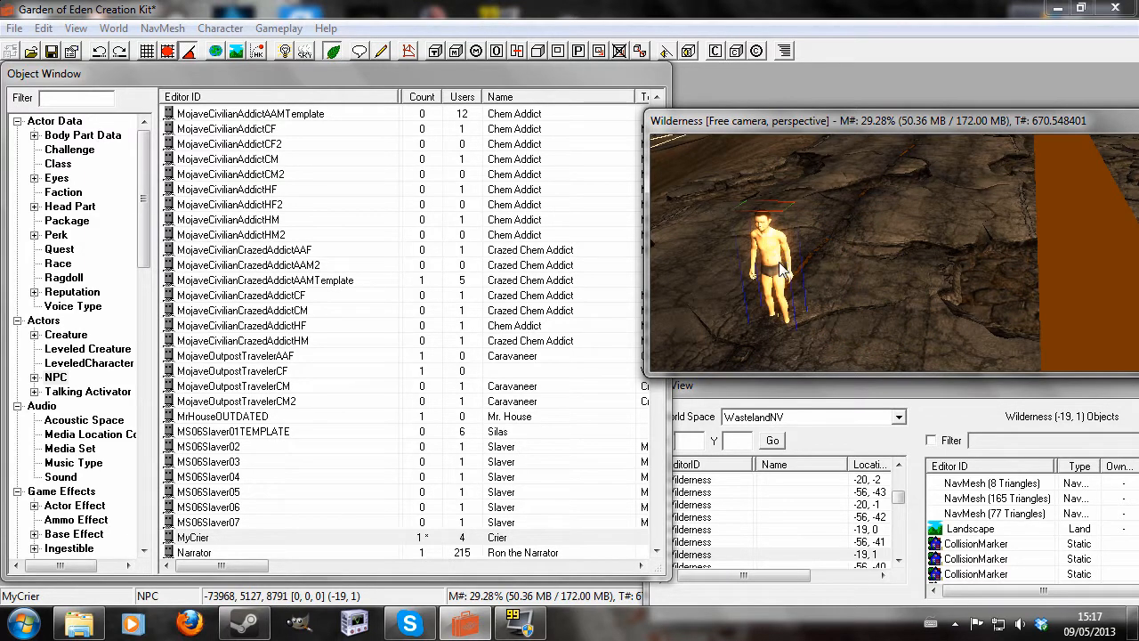
pyautogui.moveTo(788, 269); pyautogui.dragTo(795, 259)
pyautogui.scroll(-2, 794, 259)
pyautogui.keyDown('shift'); pyautogui.moveTo(794, 259); pyautogui.dragTo(993, 246, button='middle'); pyautogui.keyUp('shift')
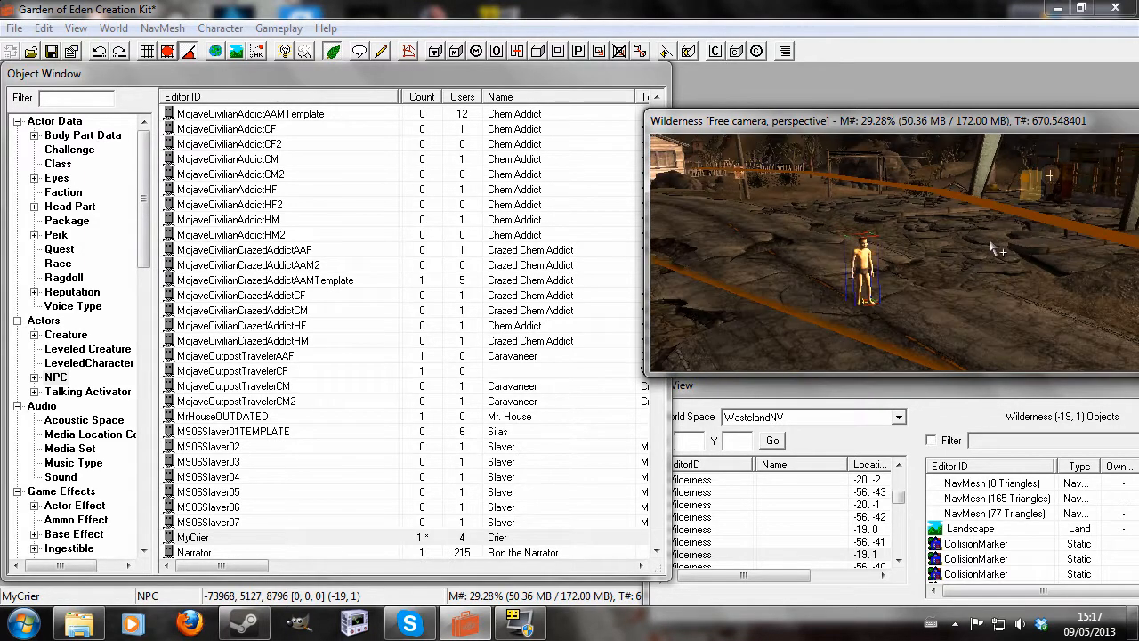
# Create a new Object script declared as "scn Crierscript" with the block header "Begin ontriggerenter player"
pyautogui.click(381, 51)
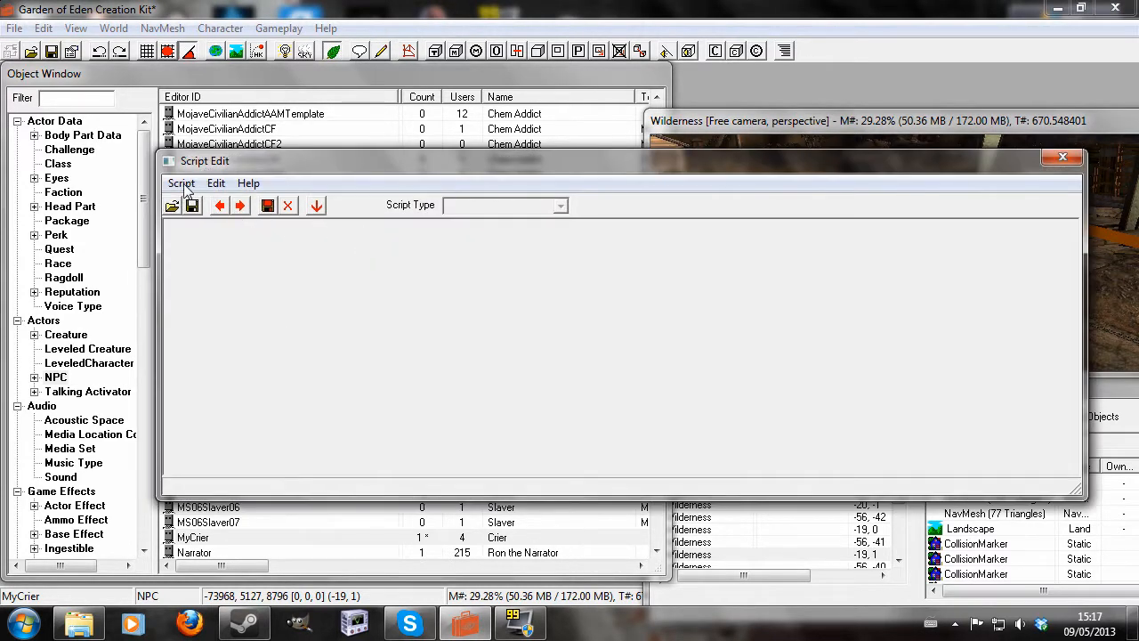
pyautogui.click(184, 183)
pyautogui.click(193, 204)
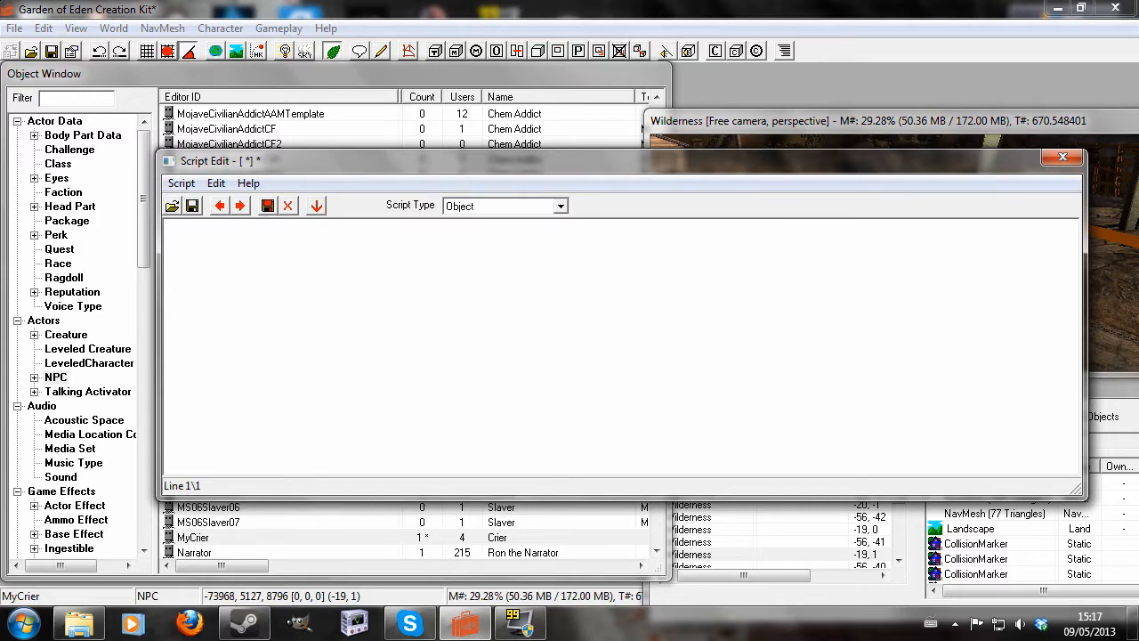
pyautogui.write('scn Crier')
pyautogui.write('script  ')
pyautogui.write('Begi')
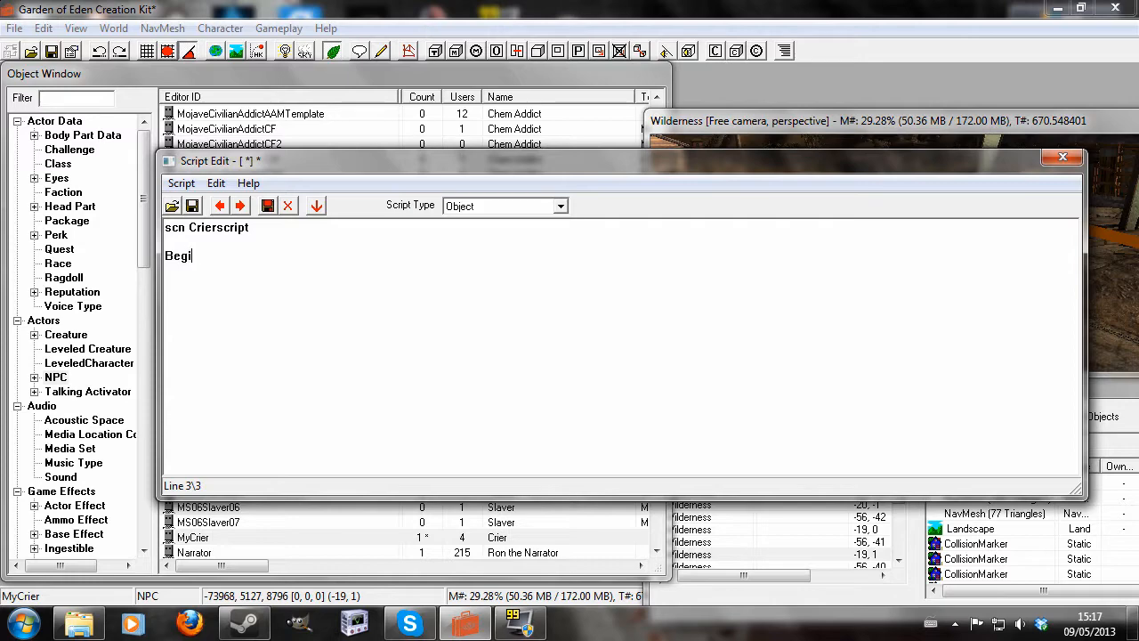
pyautogui.write('n ontrigger enter player')
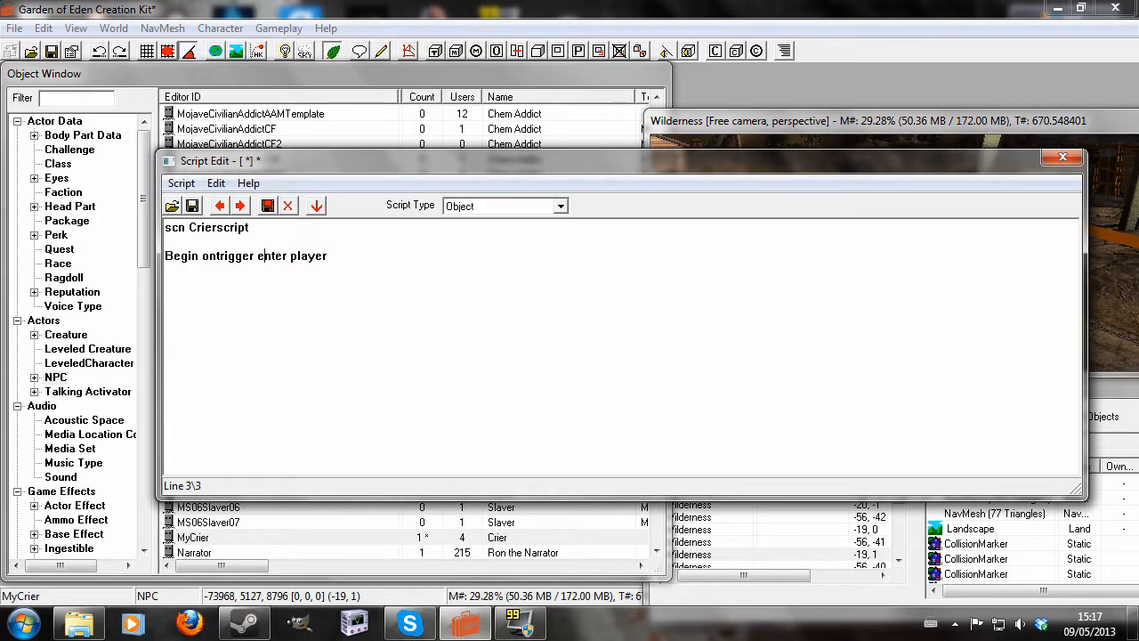
pyautogui.press('BackSpace')
# Give the placed crier's reference the editor ID MyCrierREF and accept the change
pyautogui.click(844, 122)
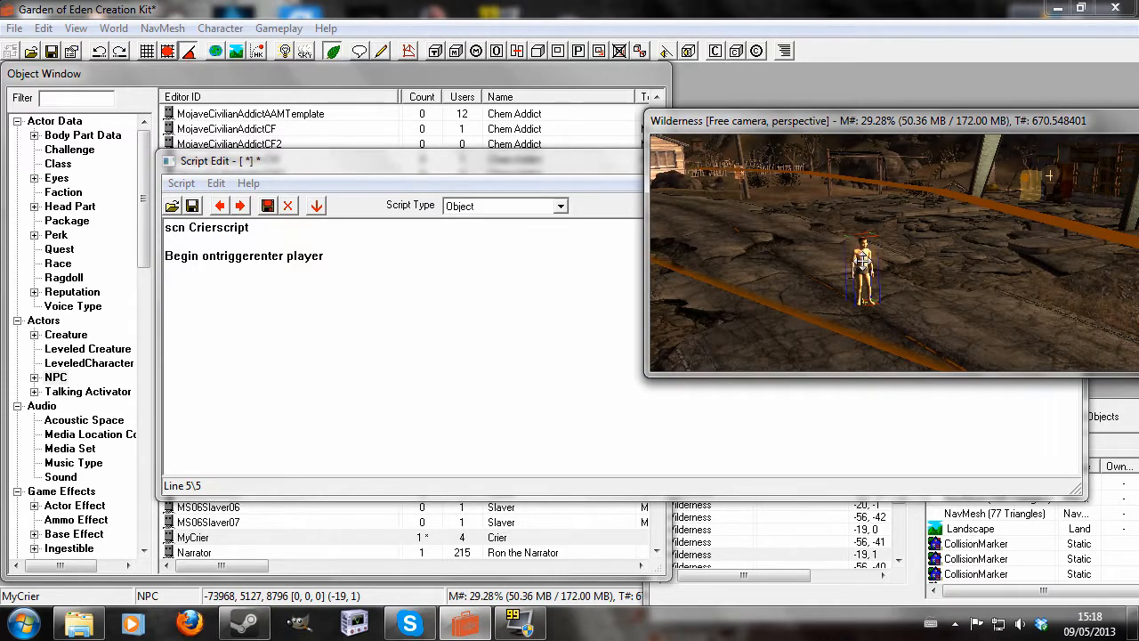
pyautogui.doubleClick(862, 263)
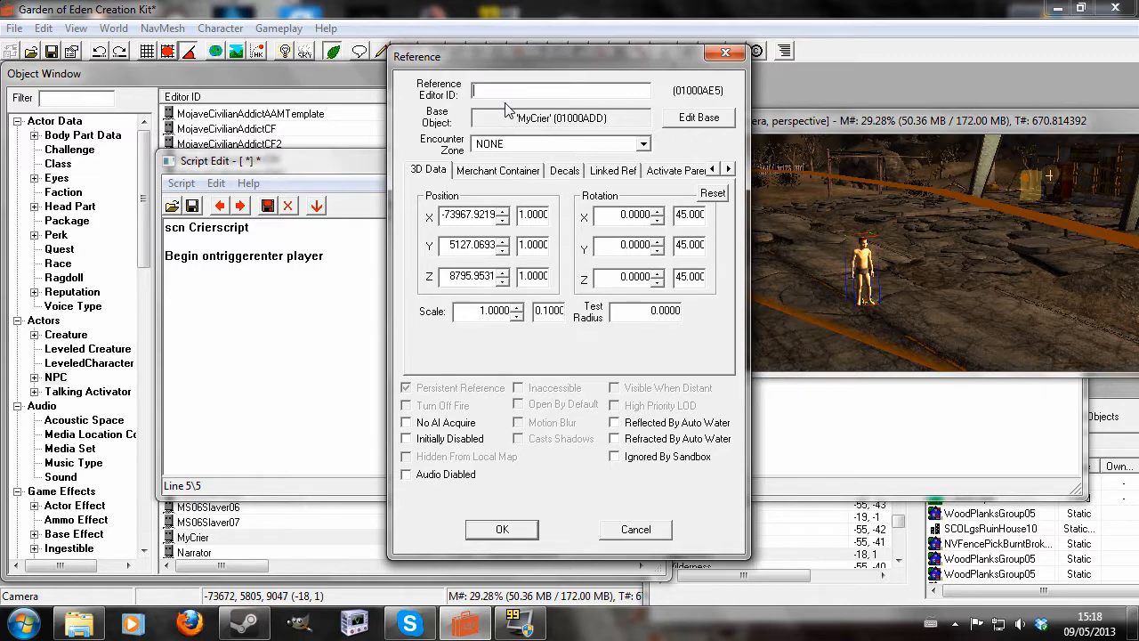
pyautogui.write('C')
pyautogui.write('My')
pyautogui.click(502, 528)
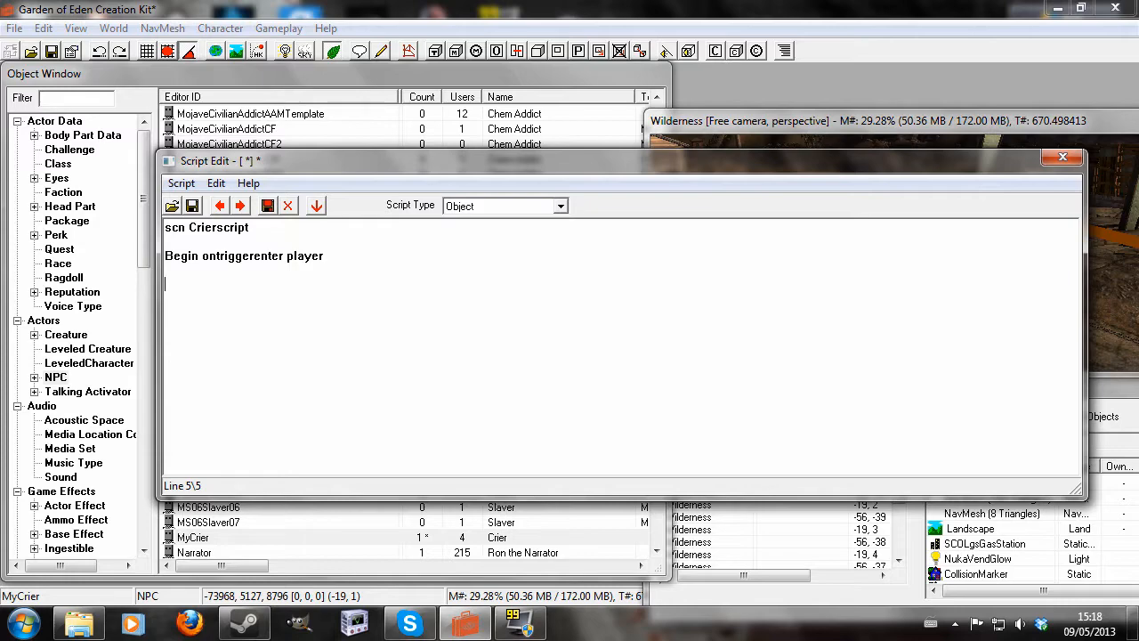
# Write the condition "if MyCrierREF.talking ==0" in the script and start an indented MyCrierREF call beneath it
pyautogui.write('M')
pyautogui.write('yCrierREF')
pyautogui.write('.talking')
pyautogui.write('REF')
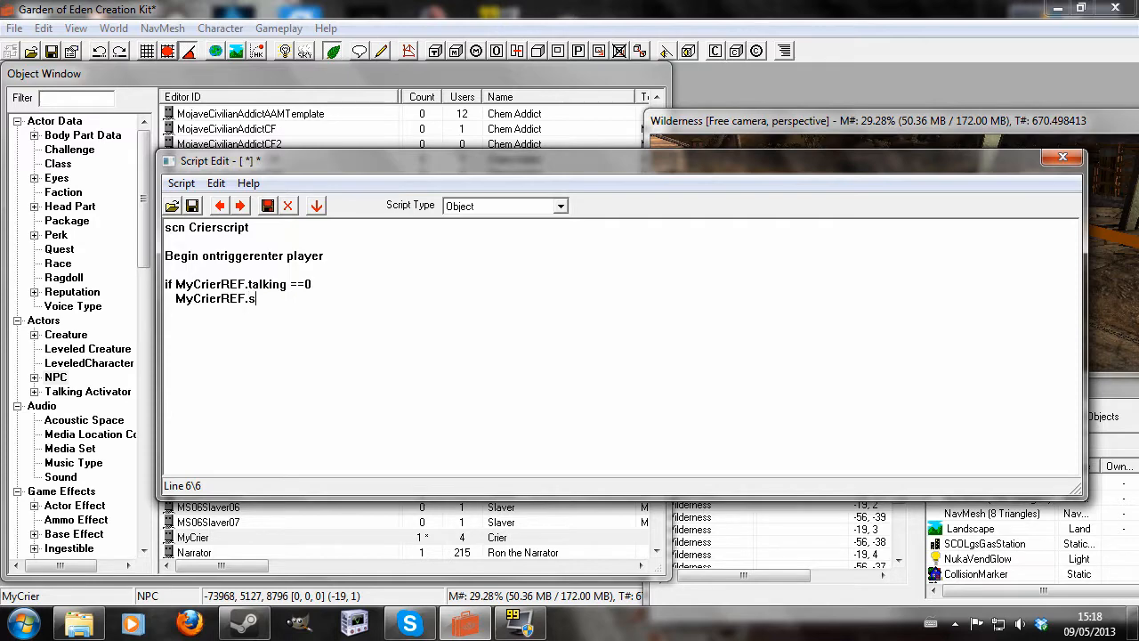
# Check the topic name in CrierQuest, then complete the script with "MyCrierREF.say mycrierlines", "endif" and "end"
pyautogui.click(59, 249)
pyautogui.click(240, 250)
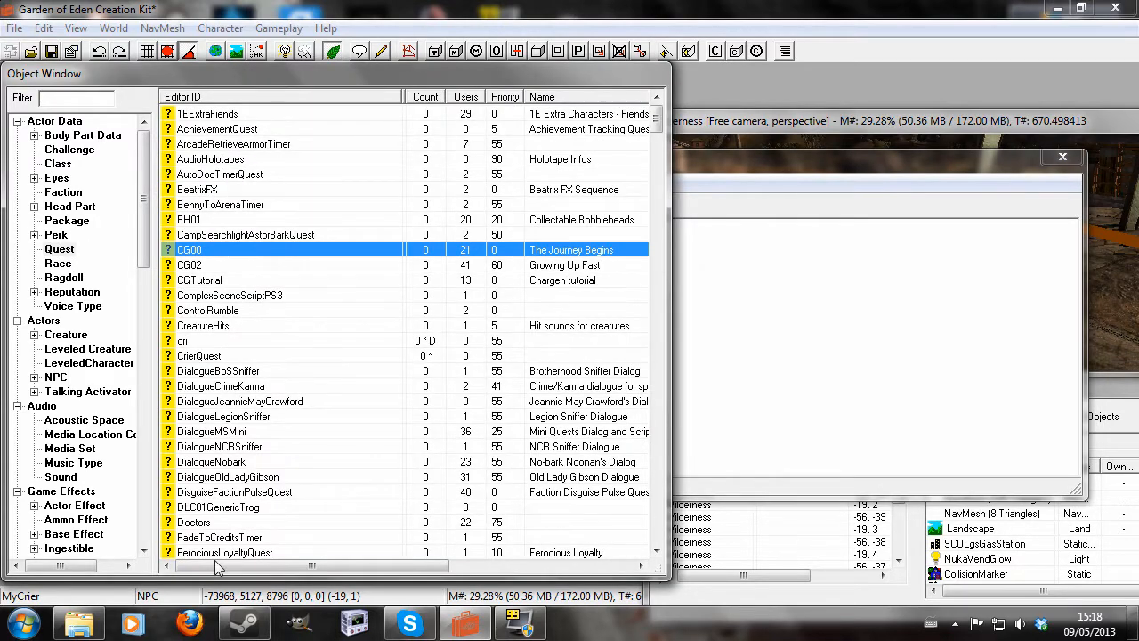
pyautogui.doubleClick(204, 356)
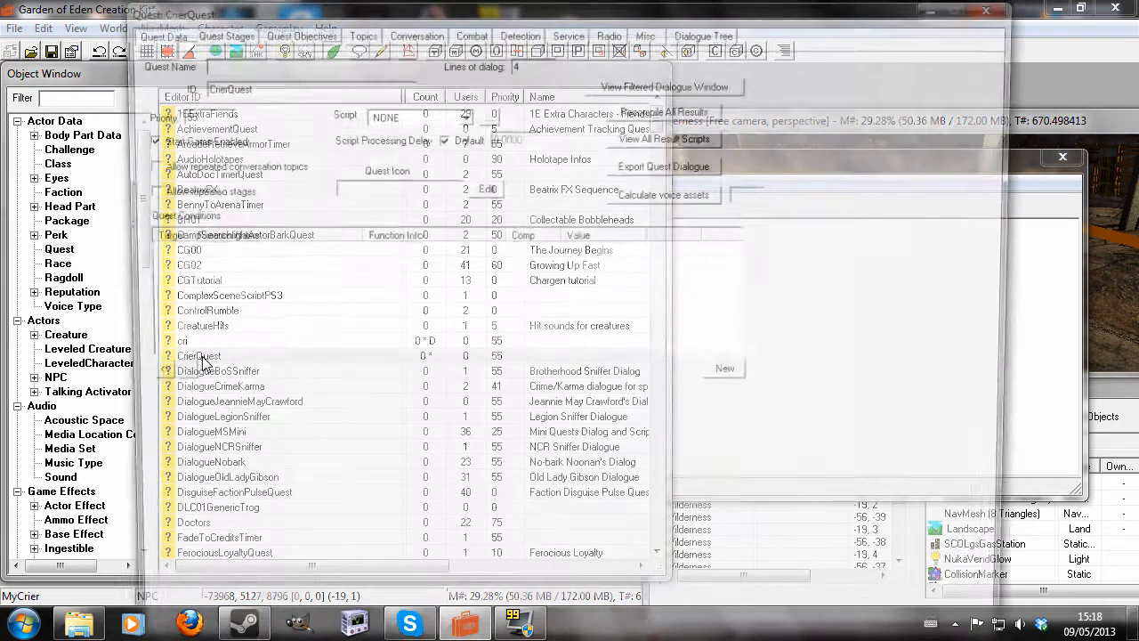
pyautogui.click(357, 31)
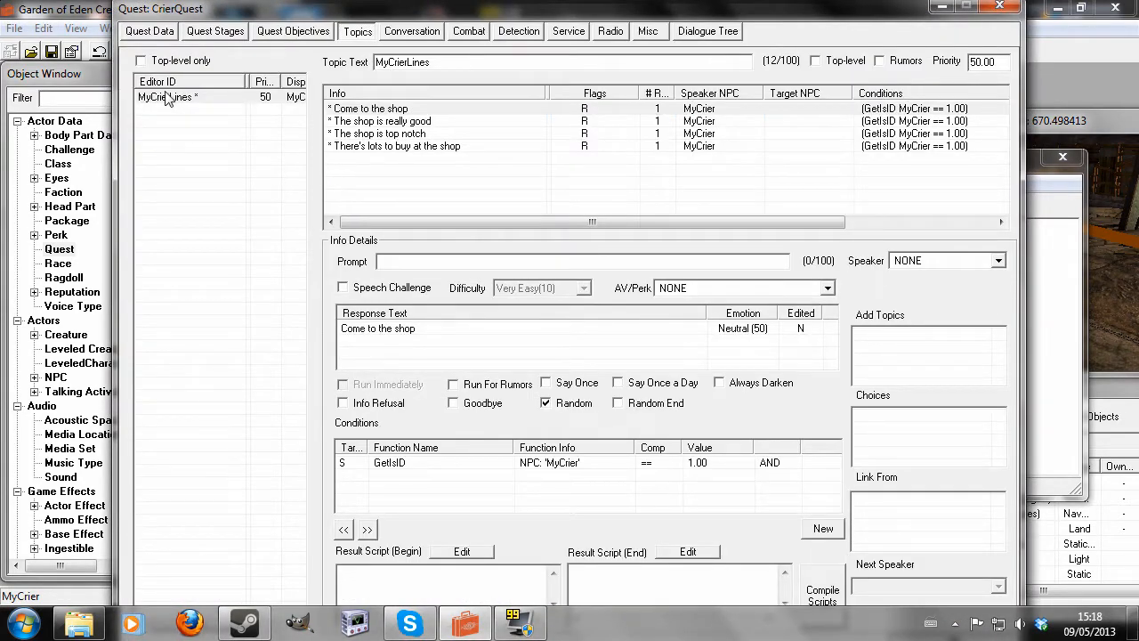
pyautogui.click(1030, 167)
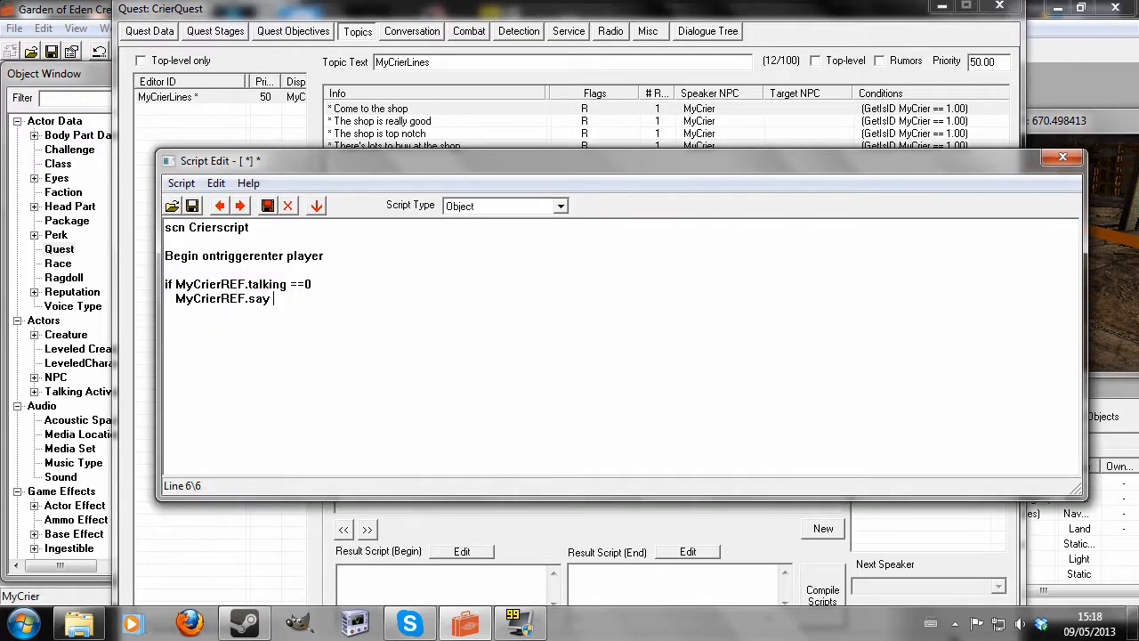
pyautogui.write('my')
pyautogui.write('crierlines ')
pyautogui.write('en')
pyautogui.write('dif')
pyautogui.press('Return')
pyautogui.press('Return')
pyautogui.write('en')
# Correct the script's condition from talking to istalking, then save and close the script
pyautogui.moveTo(185, 285); pyautogui.dragTo(221, 285)
pyautogui.click(248, 299)
pyautogui.moveTo(175, 299); pyautogui.dragTo(306, 299)
pyautogui.click(267, 299)
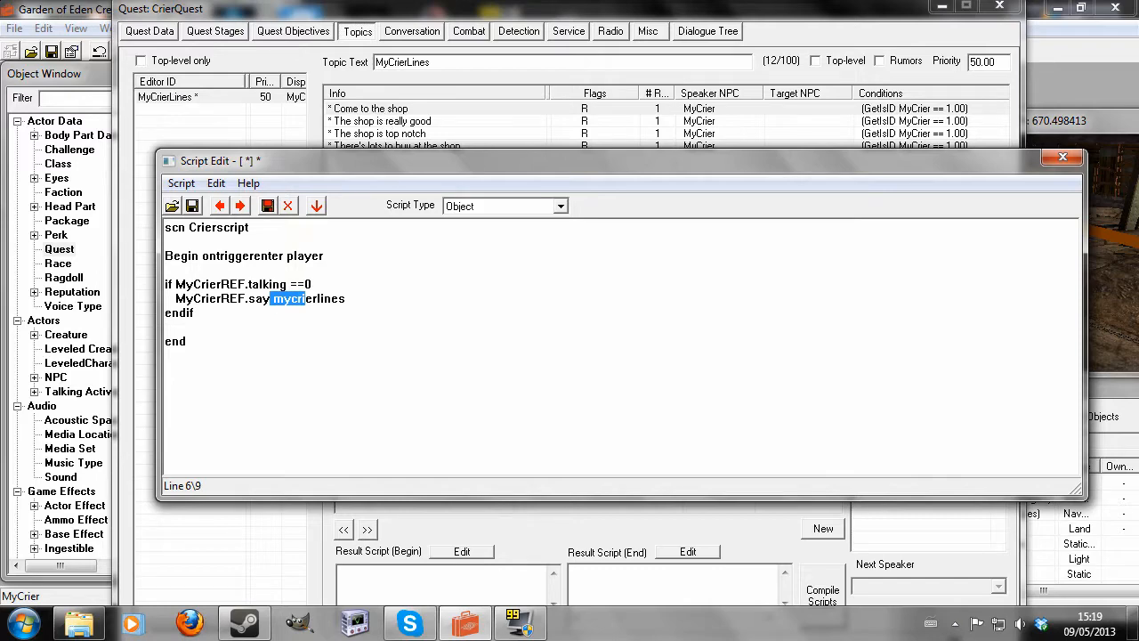
pyautogui.click(320, 328)
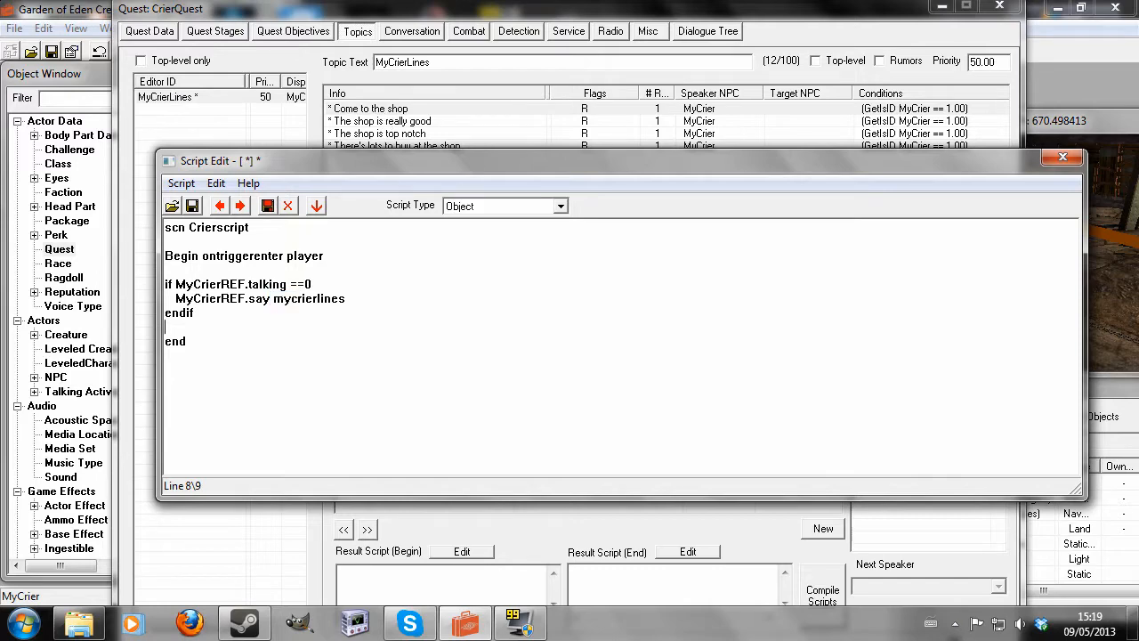
pyautogui.click(1062, 157)
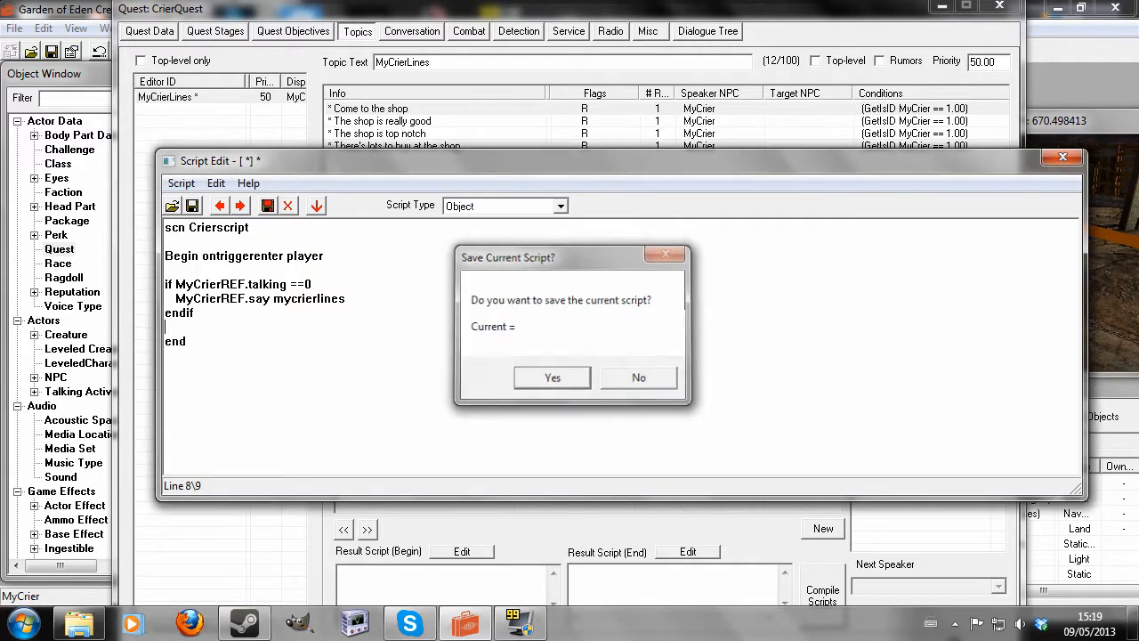
pyautogui.click(555, 377)
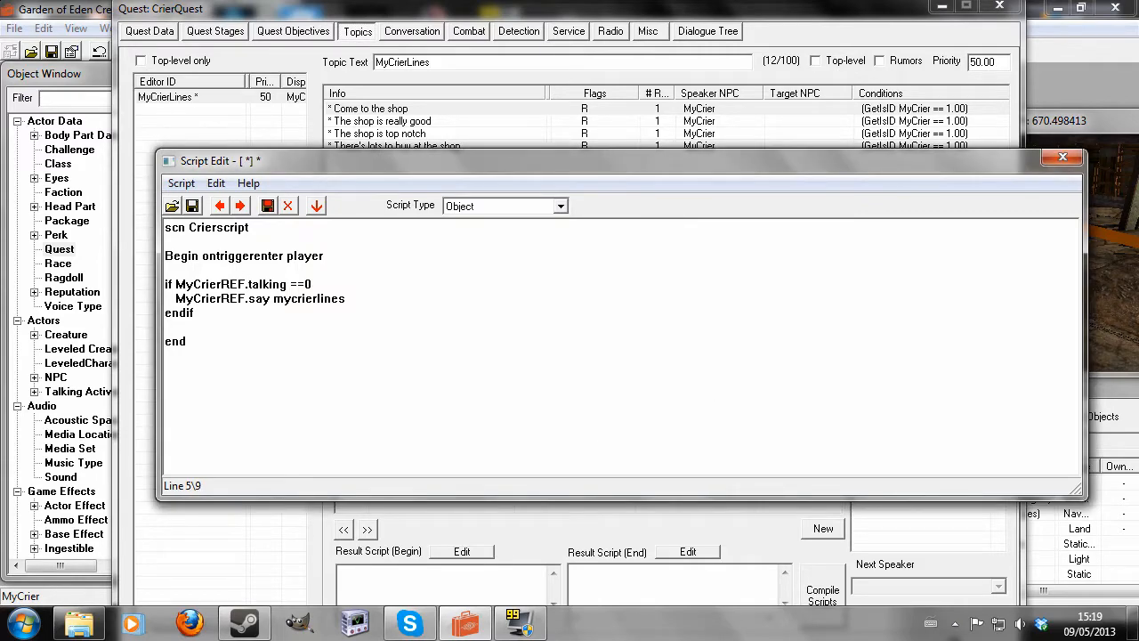
pyautogui.write('is')
pyautogui.click(1059, 160)
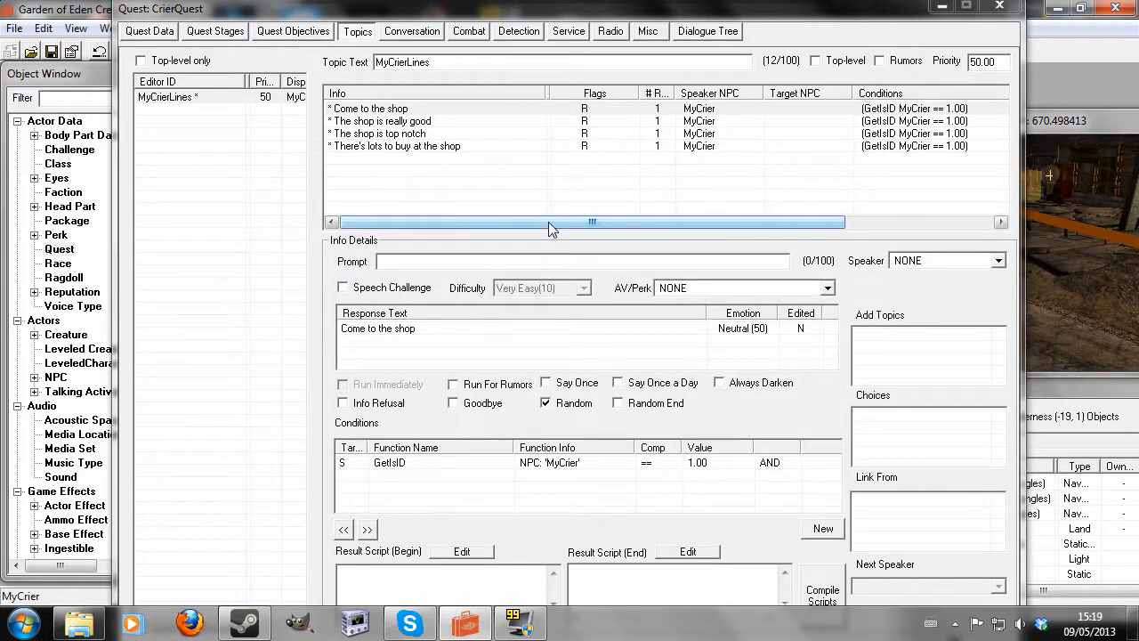
# Close CrierQuest and draw an activator trigger box on the road enclosing the crier
pyautogui.click(997, 8)
pyautogui.click(863, 272)
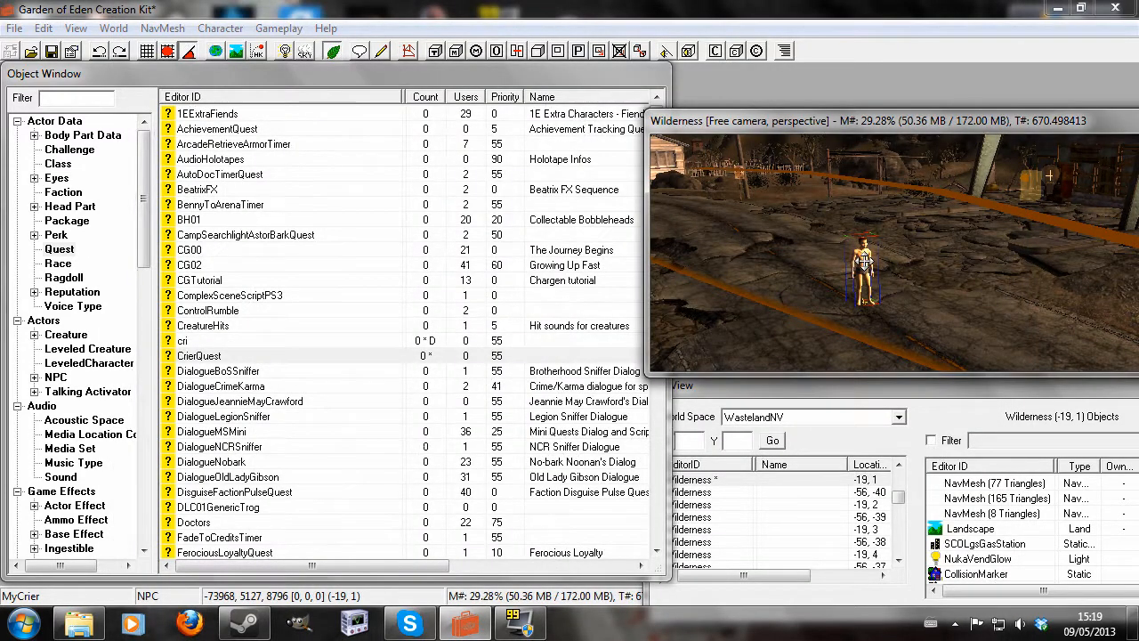
pyautogui.keyDown('shift'); pyautogui.moveTo(863, 276); pyautogui.dragTo(868, 317, button='middle'); pyautogui.keyUp('shift')
pyautogui.scroll(-3, 866, 314)
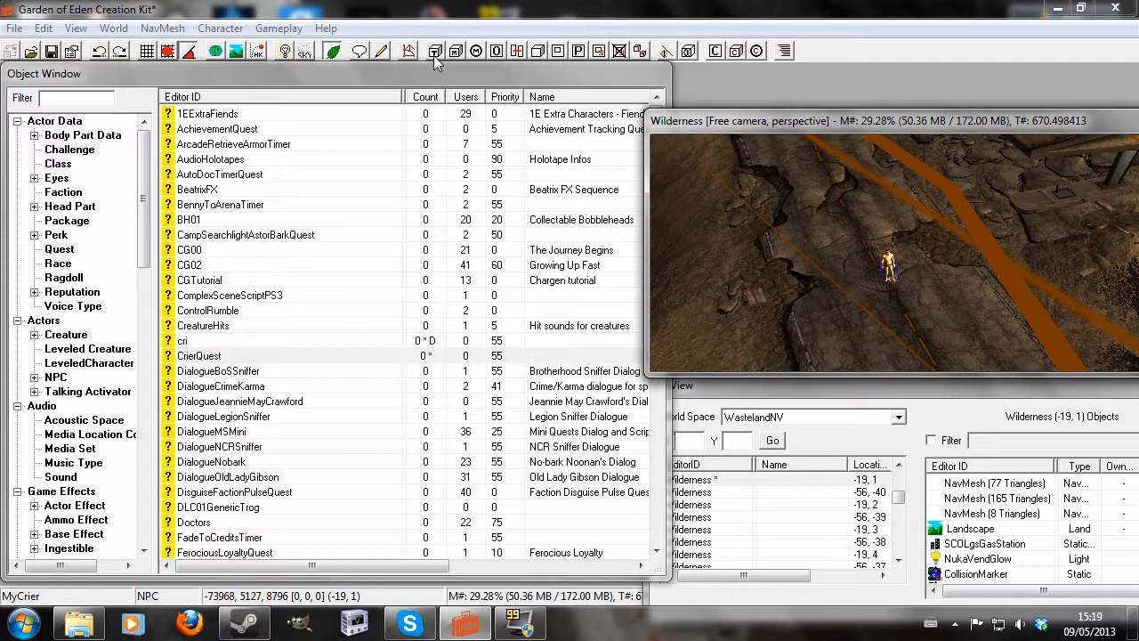
pyautogui.click(434, 56)
pyautogui.click(812, 246)
pyautogui.scroll(3, 811, 246)
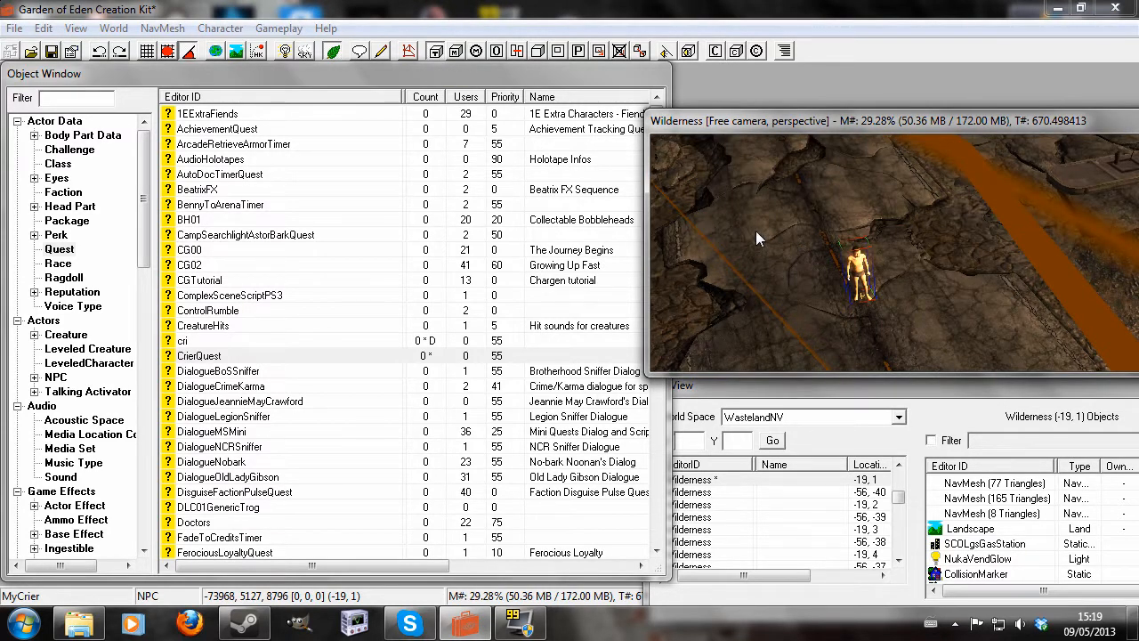
pyautogui.scroll(-2, 1017, 343)
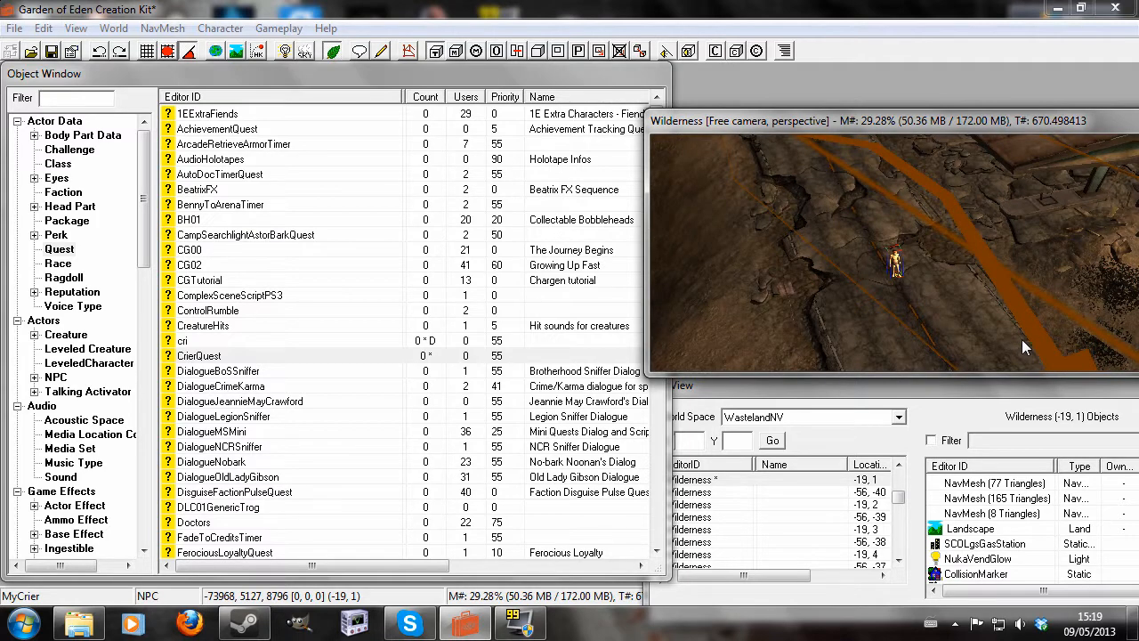
pyautogui.moveTo(1023, 340)
pyautogui.mouseDown()
pyautogui.moveTo(1020, 303)
pyautogui.moveTo(1022, 316)
pyautogui.mouseUp()
# Define the trigger as a new activator with the ID MyCrierTRIG and clear its name
pyautogui.click(534, 191)
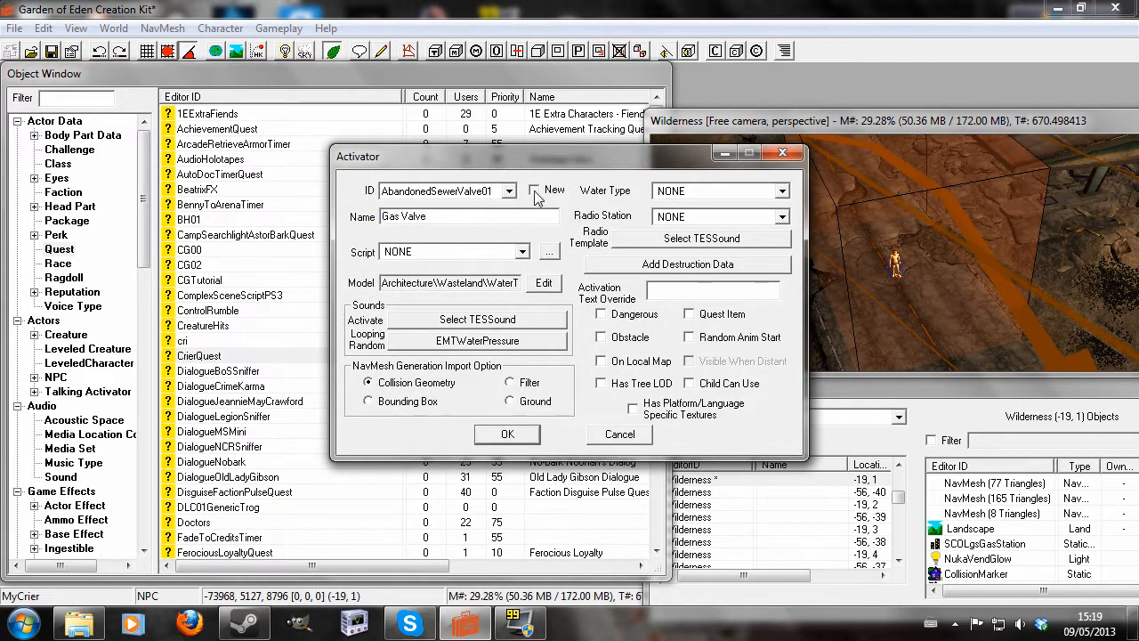
pyautogui.write('MyCrierTRIG')
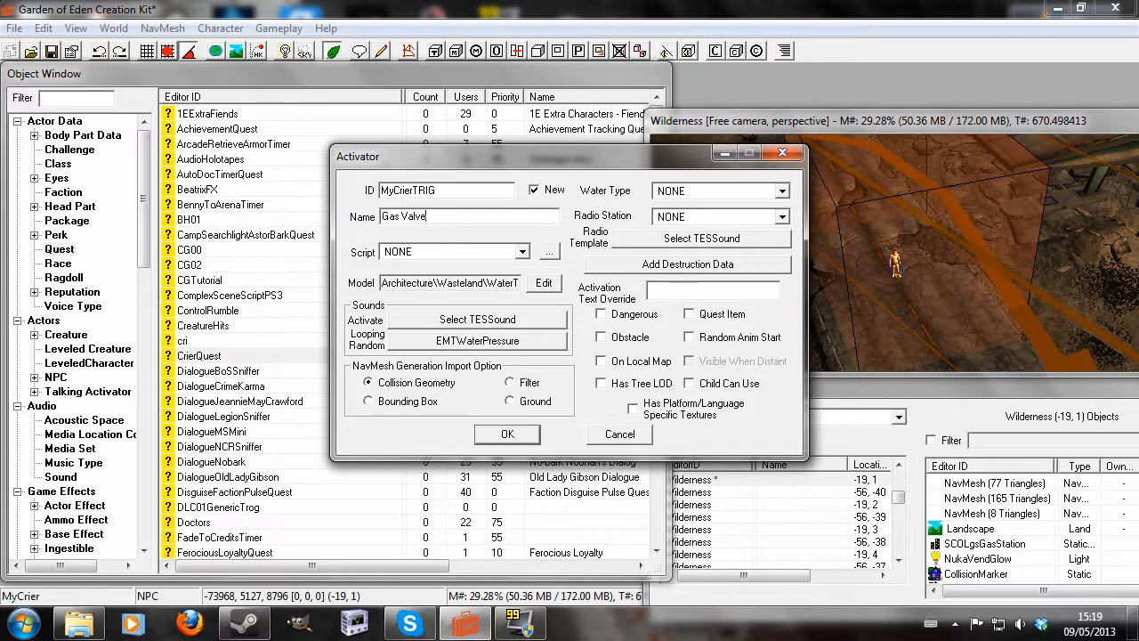
pyautogui.moveTo(428, 217); pyautogui.dragTo(358, 225)
pyautogui.press('BackSpace')
# Assign Crierscript as the script of the MyCrierTRIG activator and accept the activator's settings
pyautogui.click(523, 252)
pyautogui.press('m')
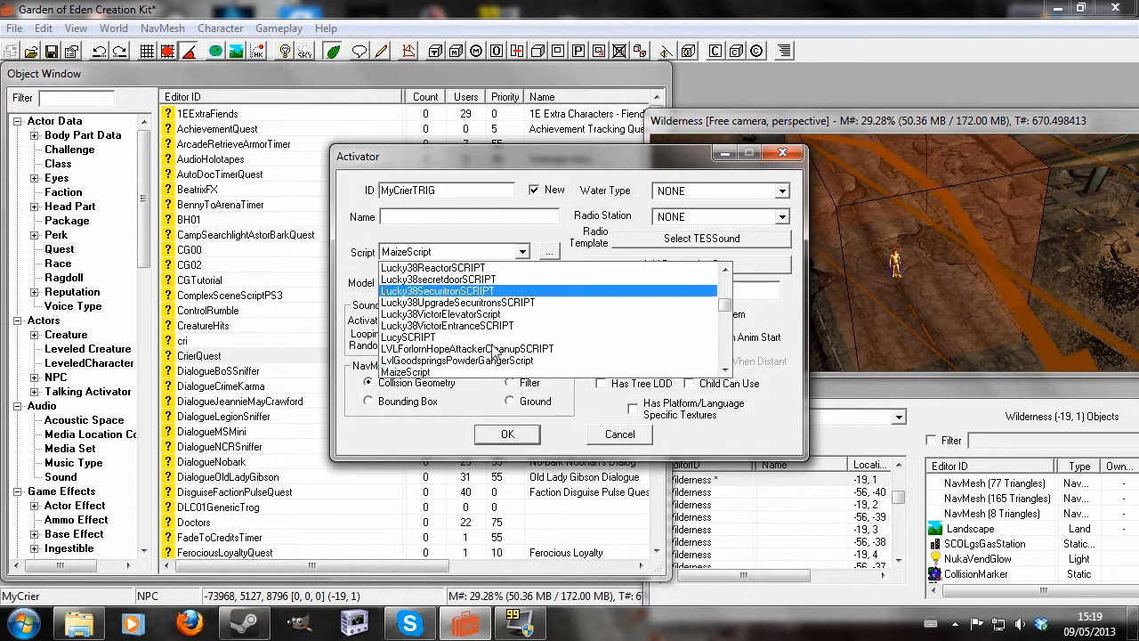
pyautogui.press('c')
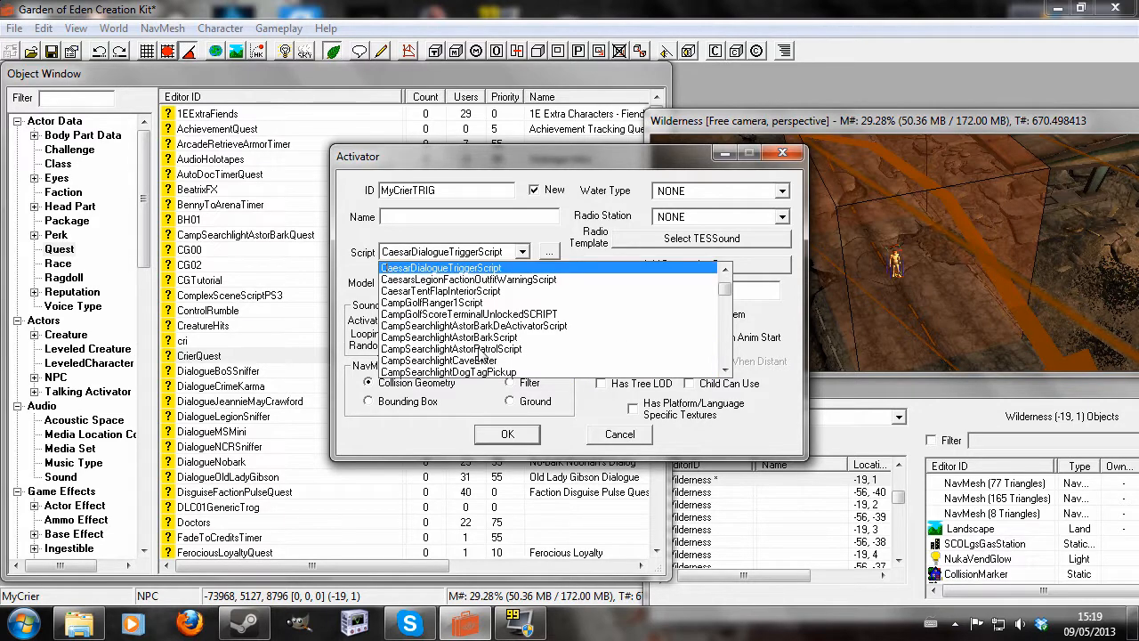
pyautogui.press('r')
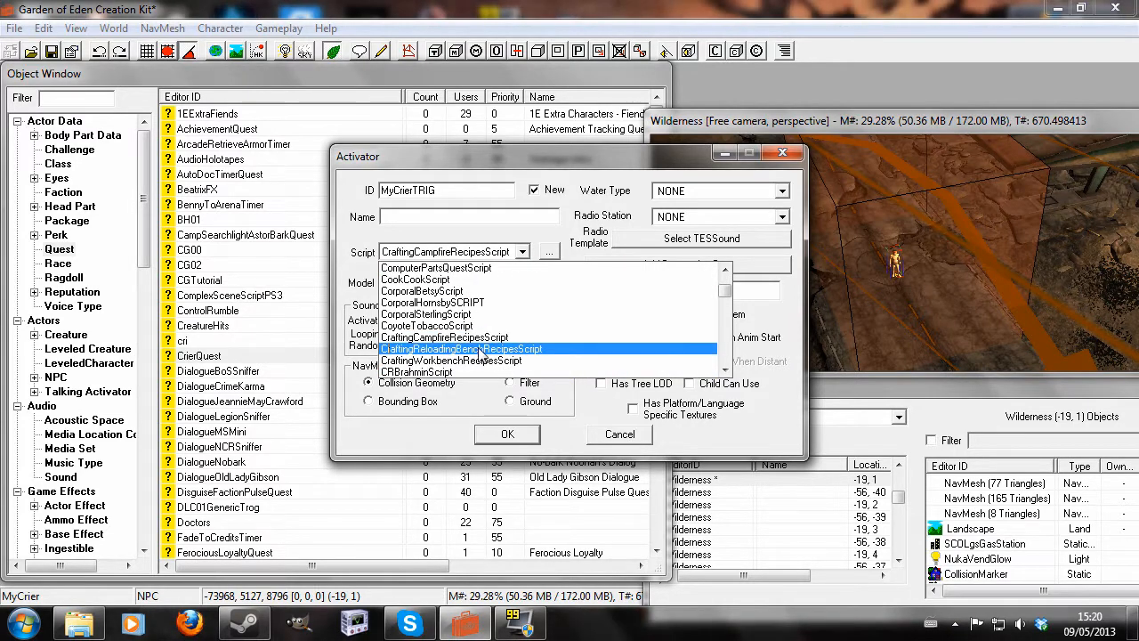
pyautogui.scroll(2, 480, 354)
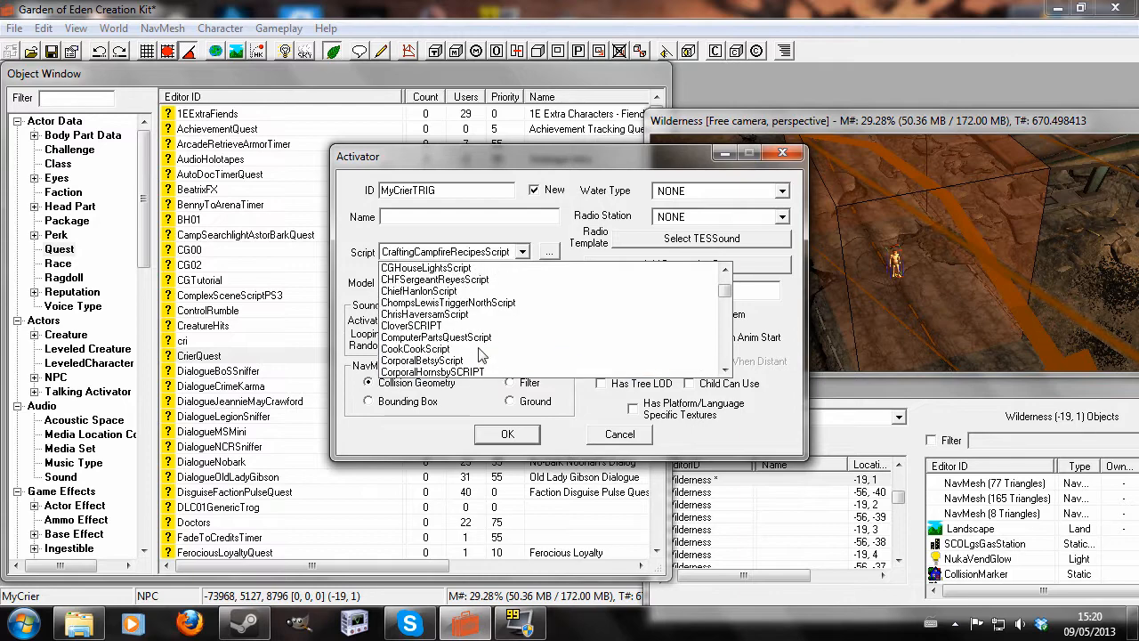
pyautogui.scroll(-5, 481, 354)
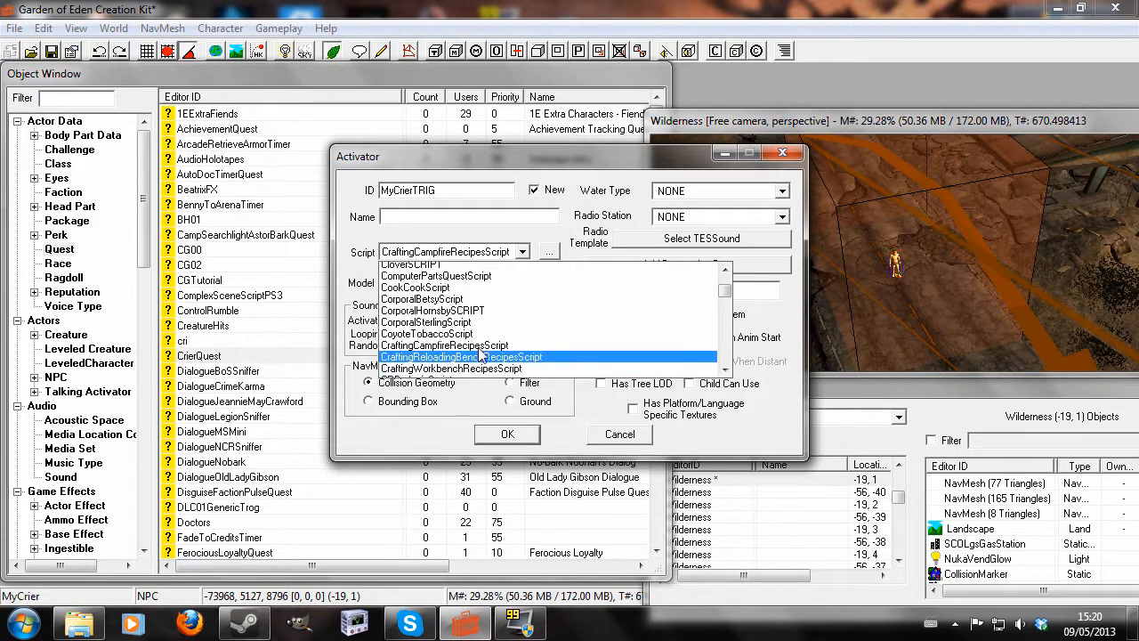
pyautogui.scroll(-1, 481, 354)
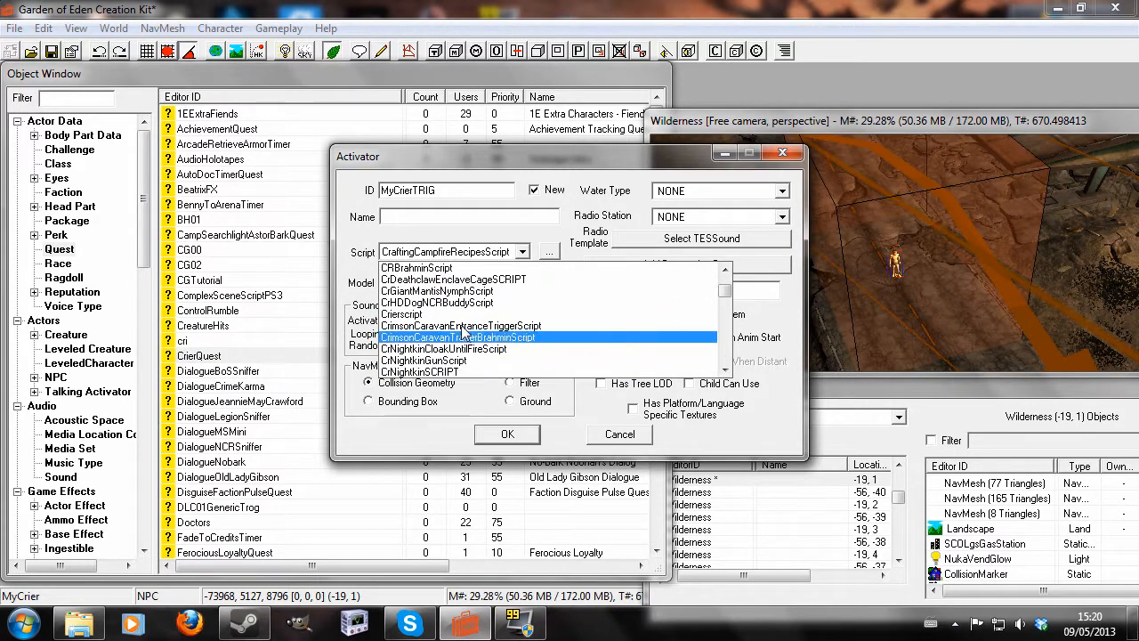
pyautogui.click(442, 317)
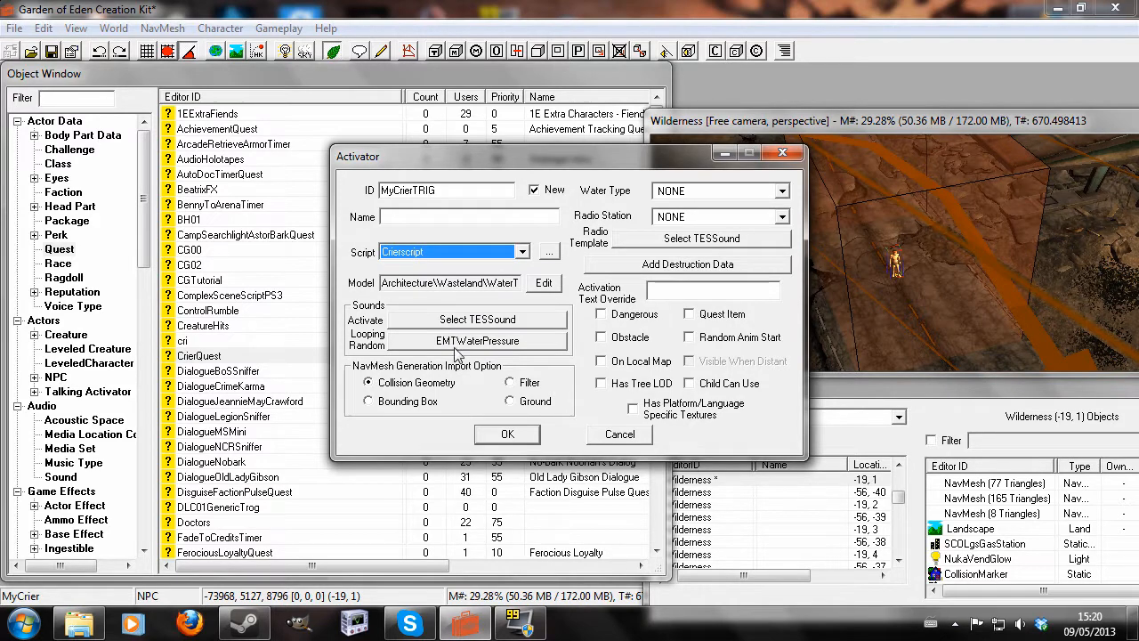
pyautogui.click(393, 217)
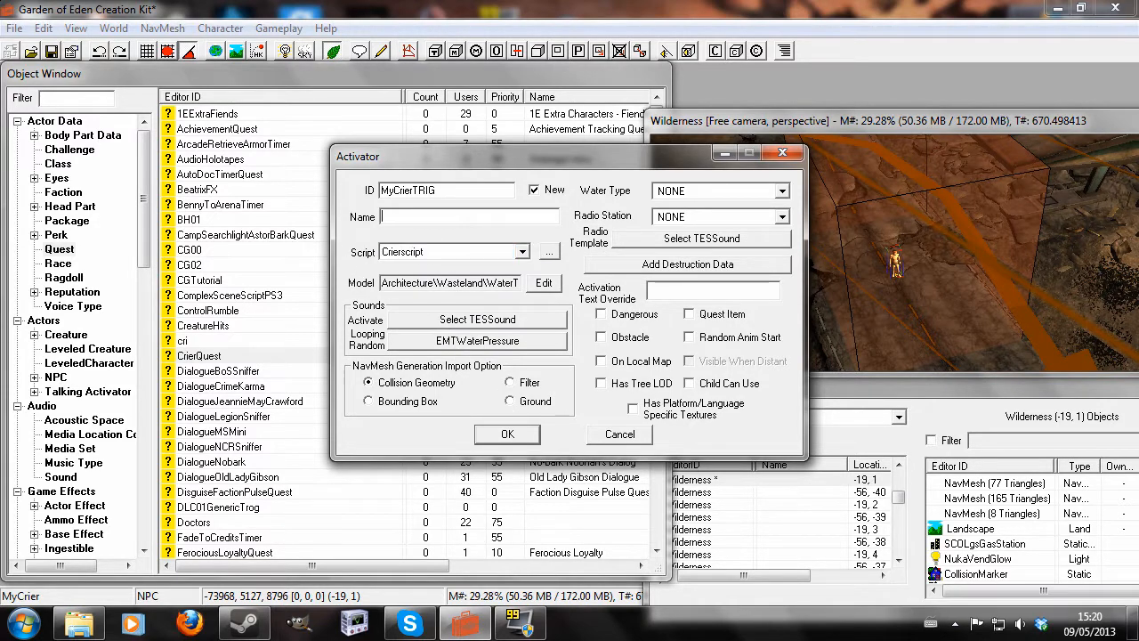
pyautogui.click(506, 435)
# Lower the trigger box onto the road and shift it so it surrounds the crier, then deselect it
pyautogui.scroll(-4, 901, 152)
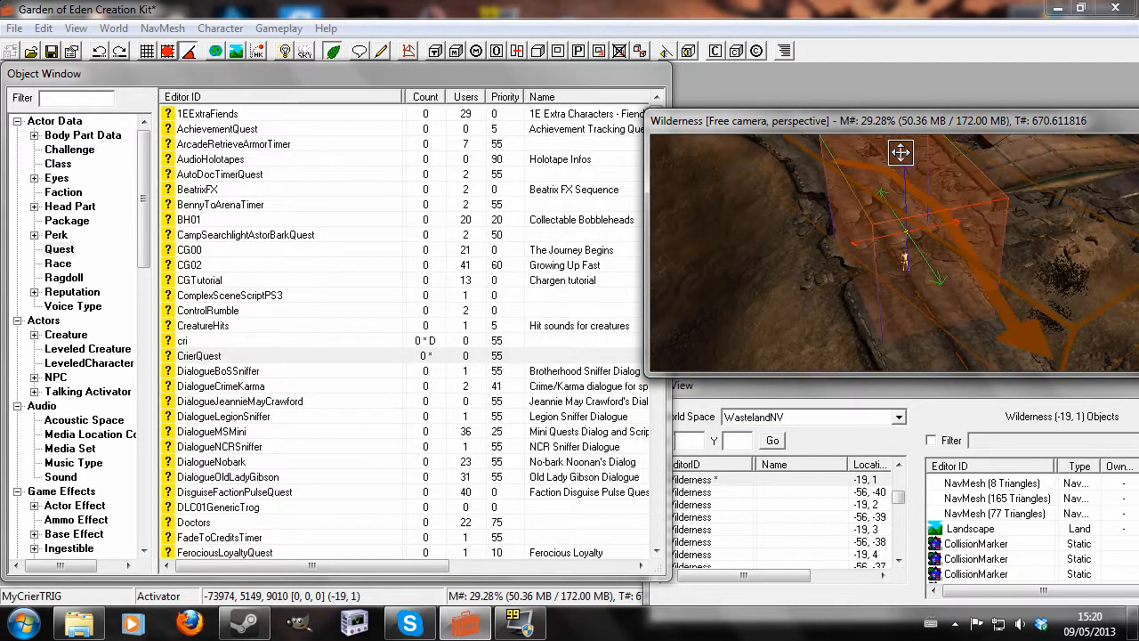
pyautogui.scroll(6, 916, 194)
pyautogui.scroll(-1, 880, 175)
pyautogui.scroll(2, 890, 160)
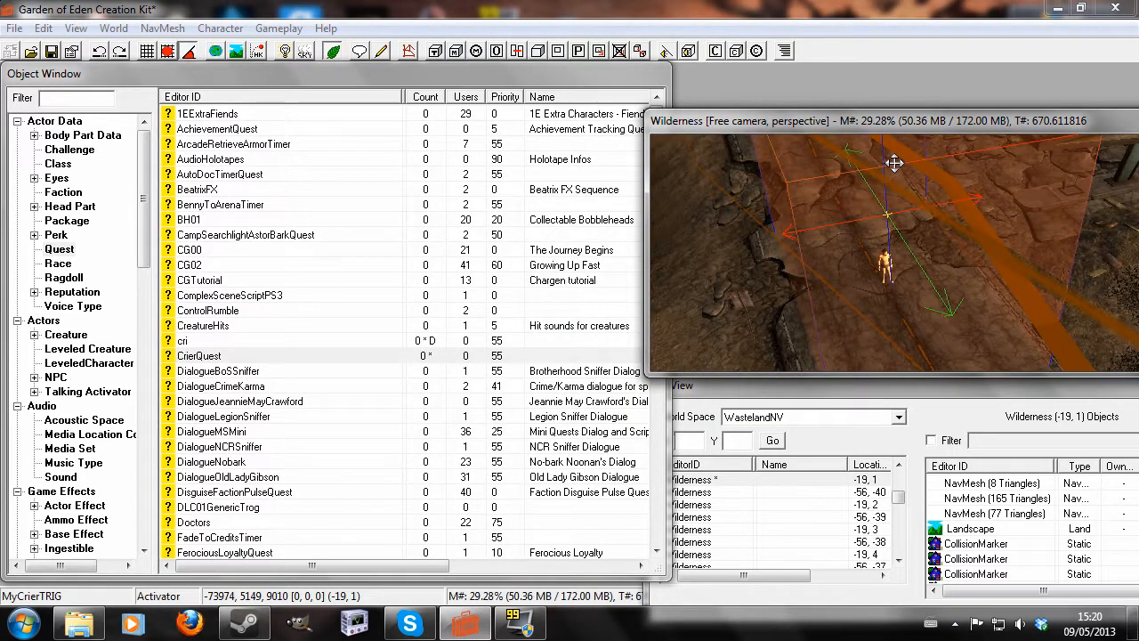
pyautogui.scroll(2, 894, 153)
pyautogui.moveTo(892, 253); pyautogui.dragTo(896, 382)
pyautogui.moveTo(834, 260)
pyautogui.mouseDown()
pyautogui.moveTo(746, 292)
pyautogui.moveTo(854, 265)
pyautogui.mouseUp()
pyautogui.keyDown('shift'); pyautogui.moveTo(871, 288); pyautogui.dragTo(791, 270, button='middle'); pyautogui.keyUp('shift')
pyautogui.moveTo(755, 270)
pyautogui.mouseDown()
pyautogui.moveTo(729, 270)
pyautogui.moveTo(757, 275)
pyautogui.mouseUp()
pyautogui.moveTo(901, 236); pyautogui.dragTo(906, 177)
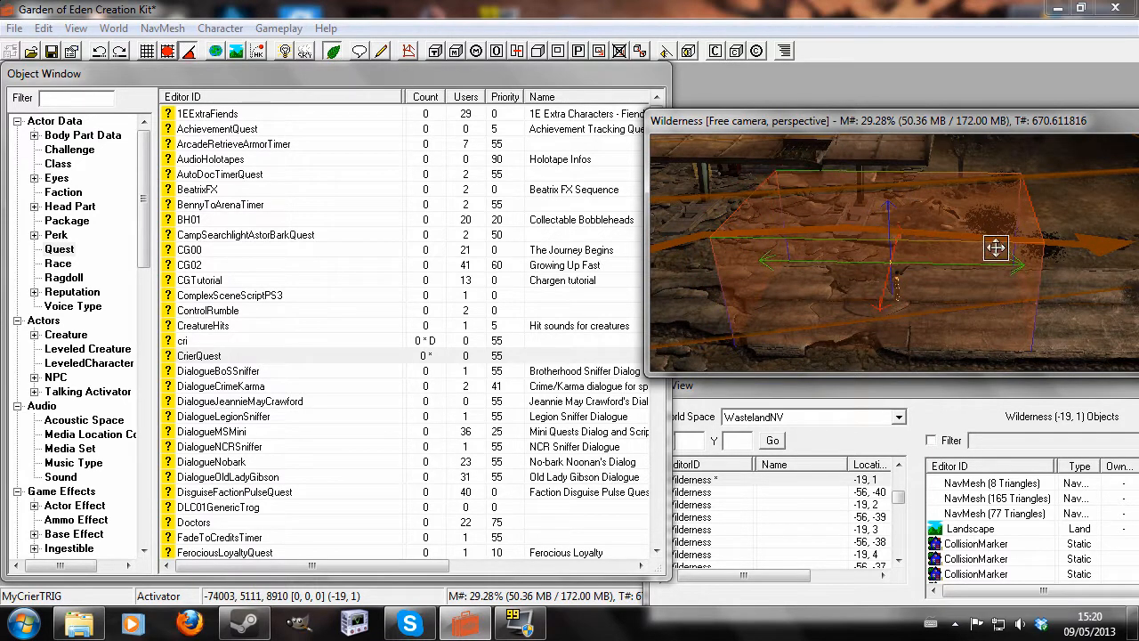
pyautogui.moveTo(1007, 261); pyautogui.dragTo(1065, 267)
pyautogui.keyDown('shift'); pyautogui.moveTo(1021, 260); pyautogui.dragTo(832, 258, button='middle'); pyautogui.keyUp('shift')
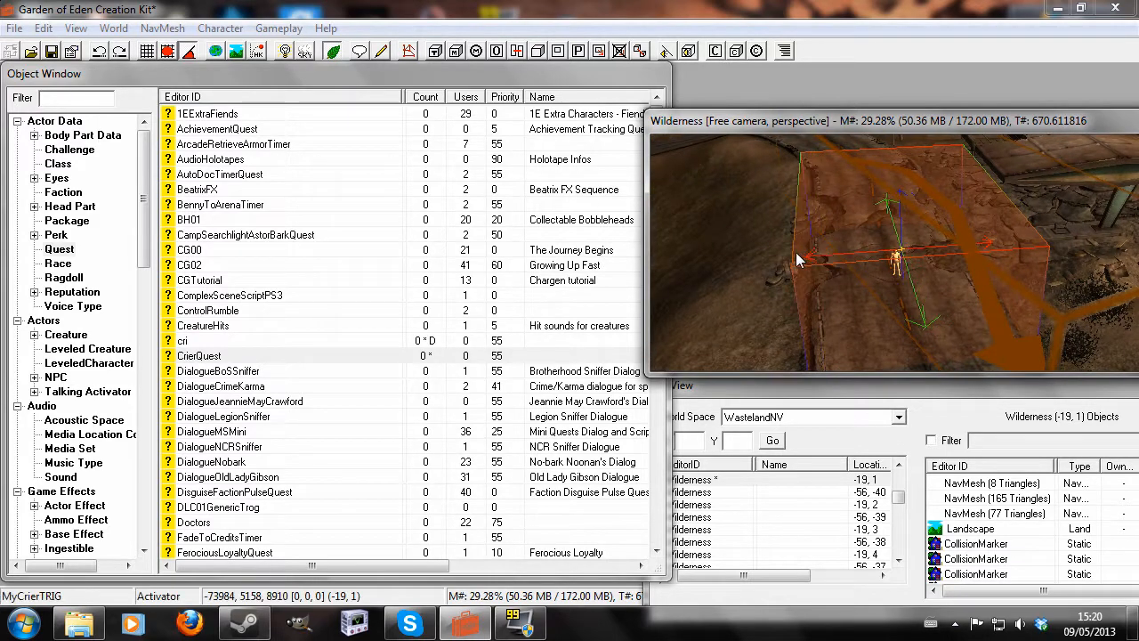
pyautogui.scroll(2, 934, 258)
pyautogui.keyDown('shift'); pyautogui.moveTo(918, 277); pyautogui.dragTo(860, 263, button='middle'); pyautogui.keyUp('shift')
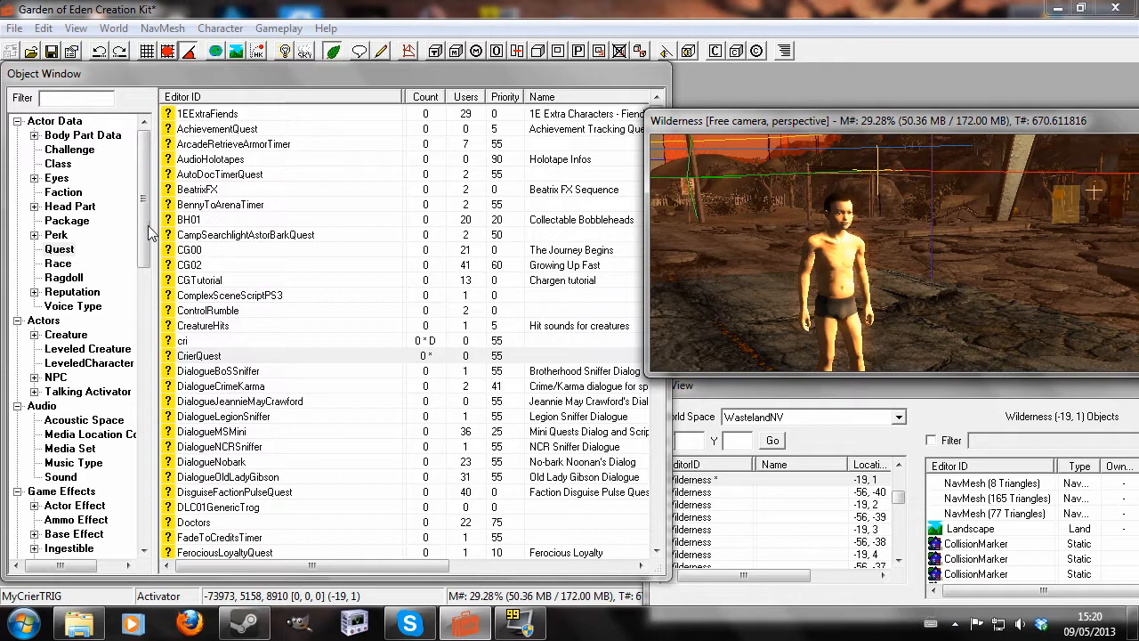
pyautogui.press('d')
# Open the MyCrier NPC for editing and show its AI package list
pyautogui.moveTo(145, 210); pyautogui.dragTo(144, 237)
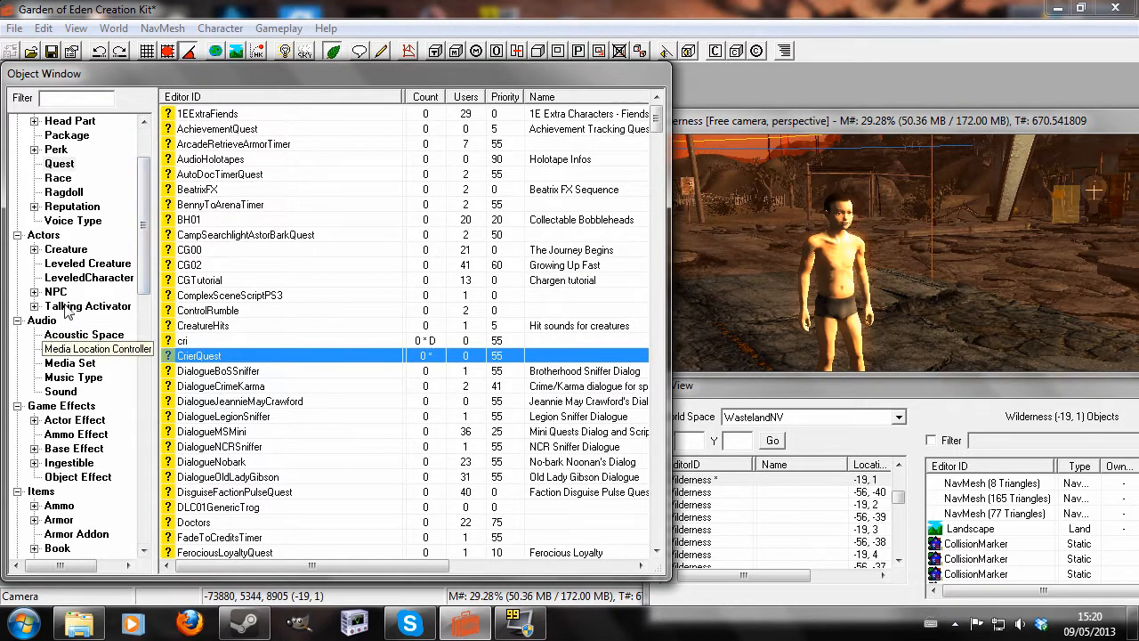
pyautogui.click(67, 305)
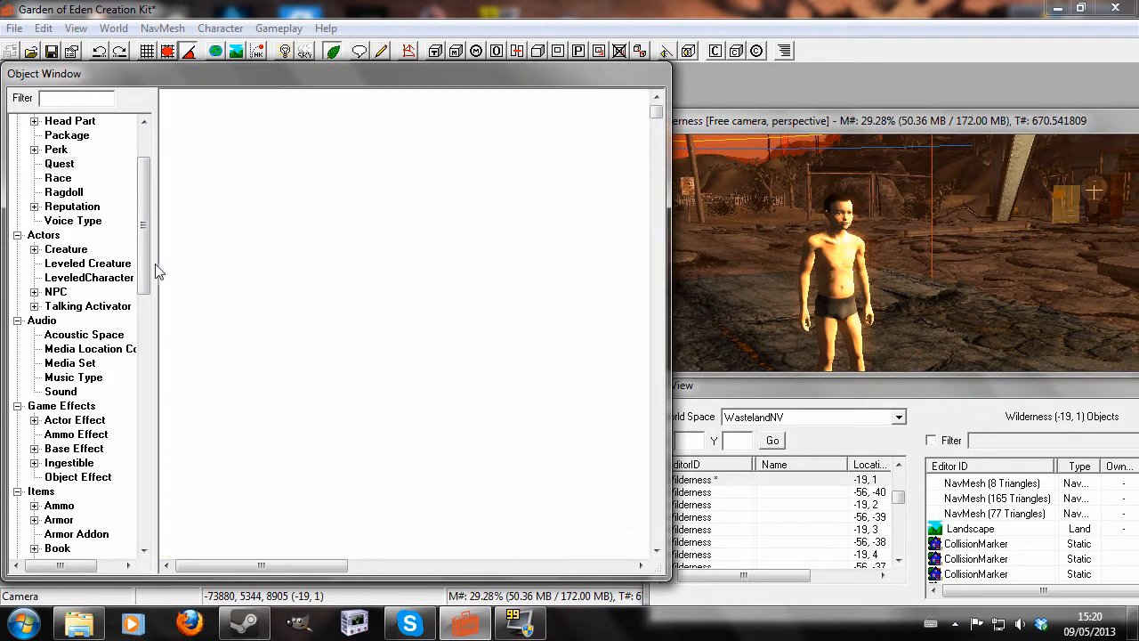
pyautogui.click(267, 264)
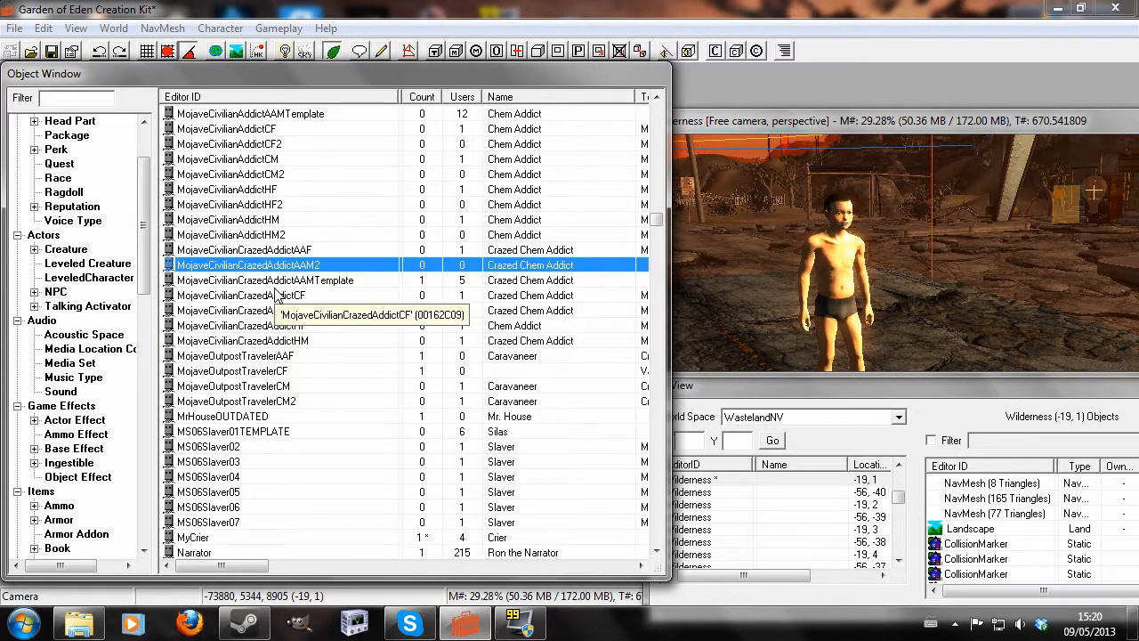
pyautogui.press('m')
pyautogui.press('y')
pyautogui.doubleClick(248, 540)
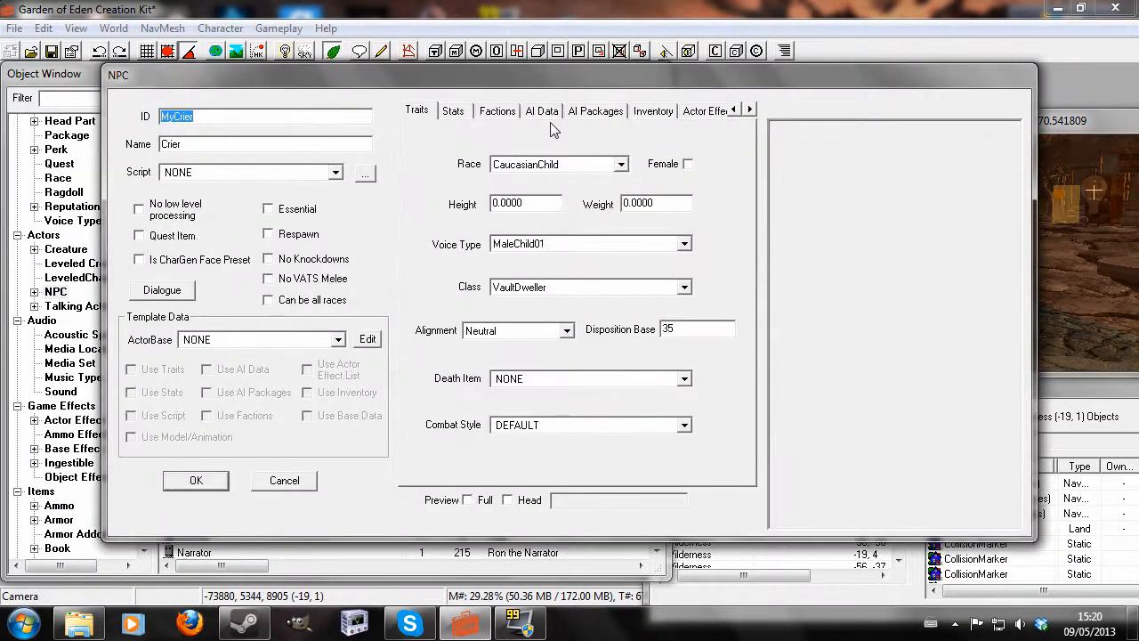
pyautogui.click(601, 113)
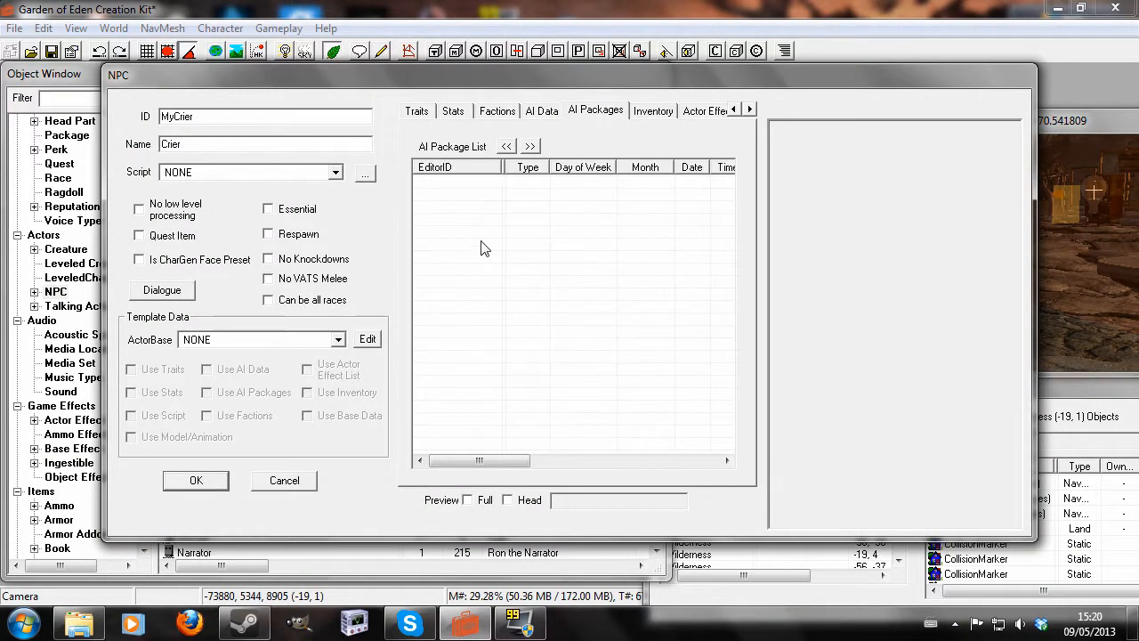
pyautogui.rightClick(487, 260)
pyautogui.click(507, 256)
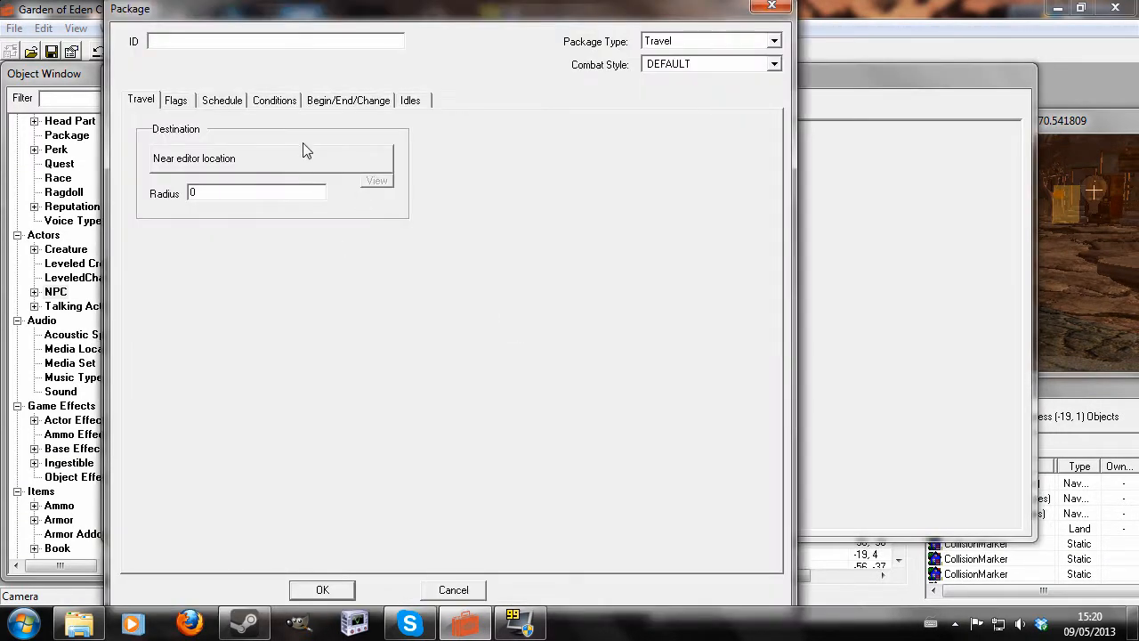
pyautogui.click(771, 6)
# Add the existing DefaultStayAtEditorLocation package to MyCrier's AI packages and accept the NPC's settings
pyautogui.rightClick(552, 243)
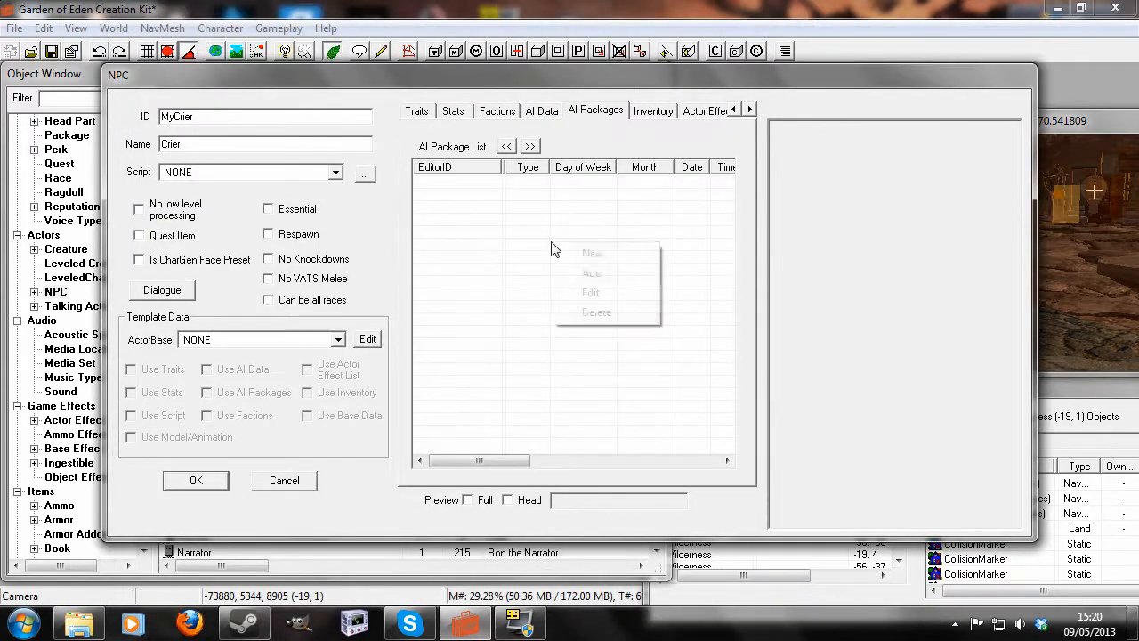
pyautogui.click(591, 273)
pyautogui.click(214, 279)
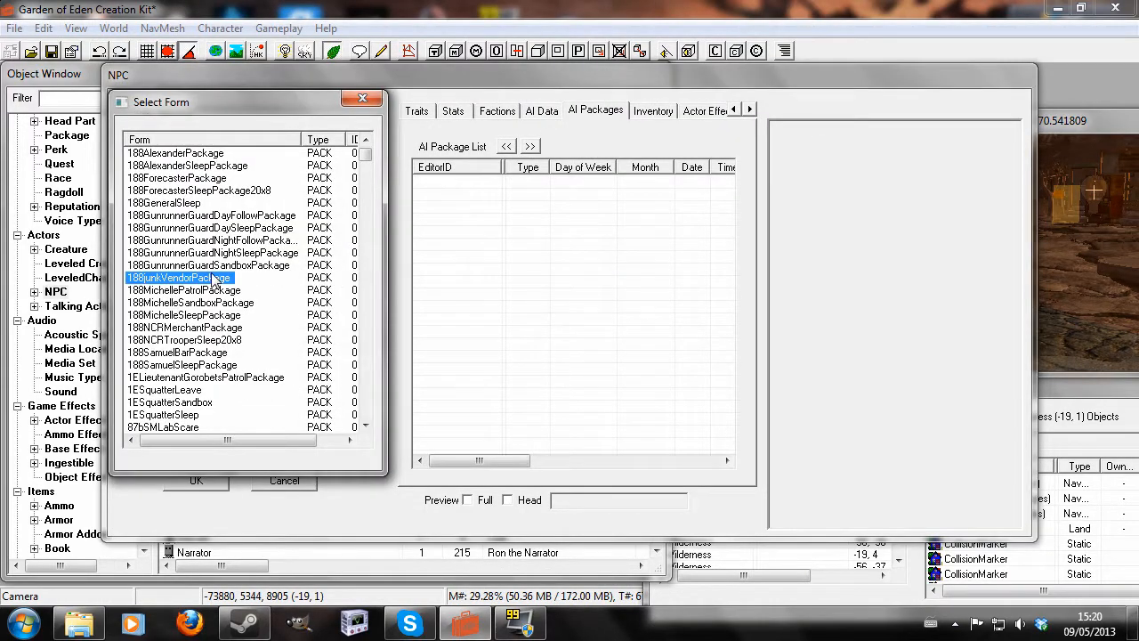
pyautogui.scroll(-15, 229, 391)
pyautogui.click(233, 414)
pyautogui.scroll(-3, 236, 418)
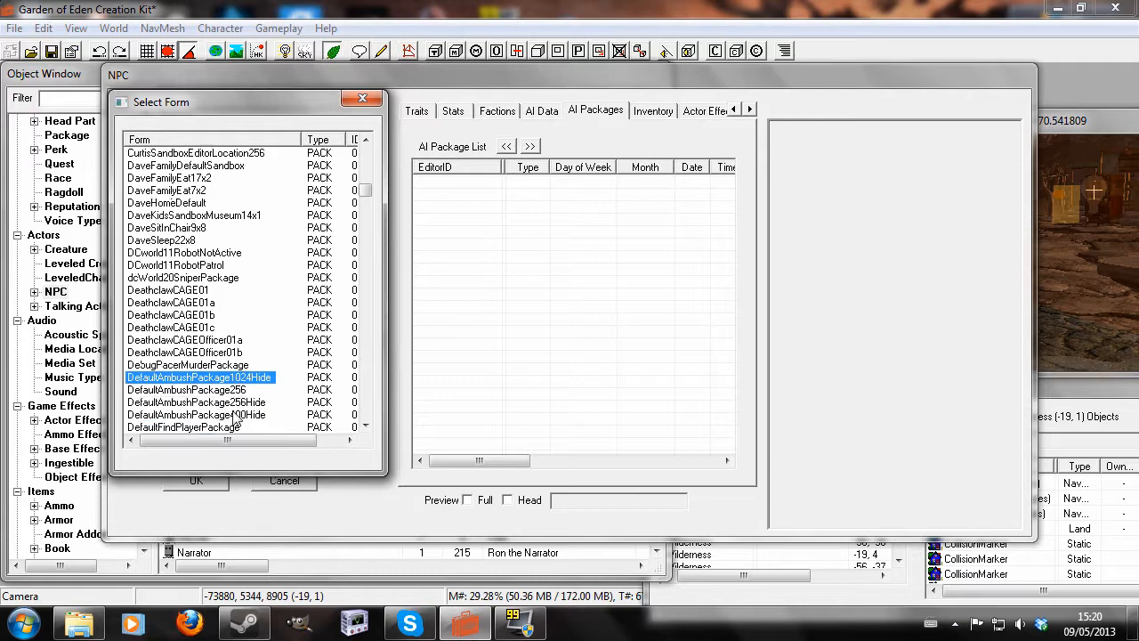
pyautogui.scroll(-10, 233, 414)
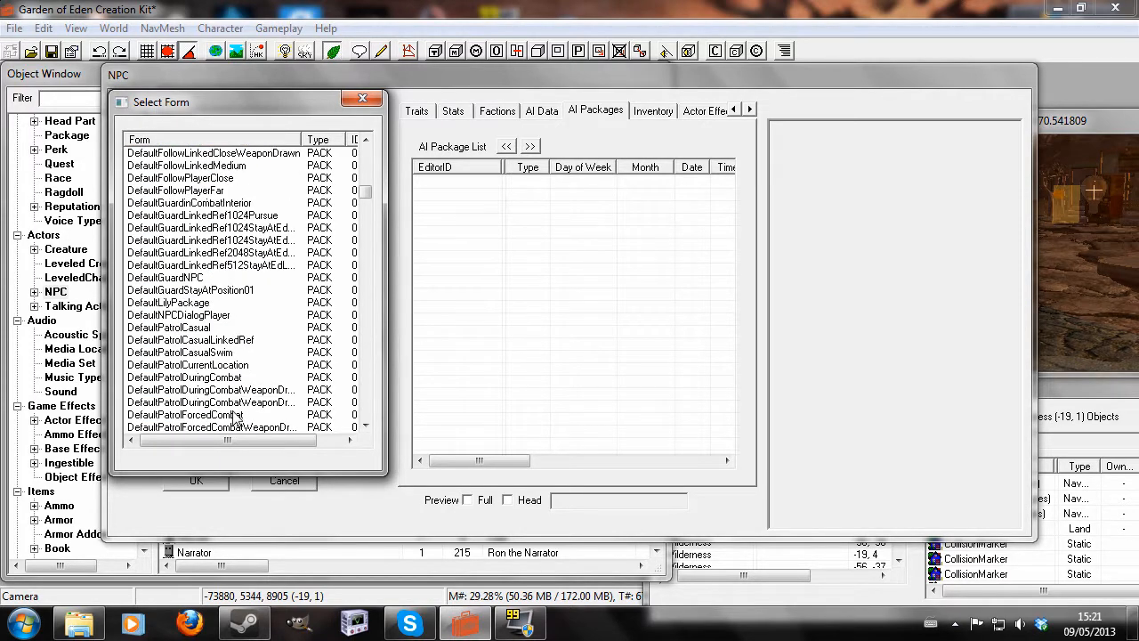
pyautogui.scroll(-8, 236, 418)
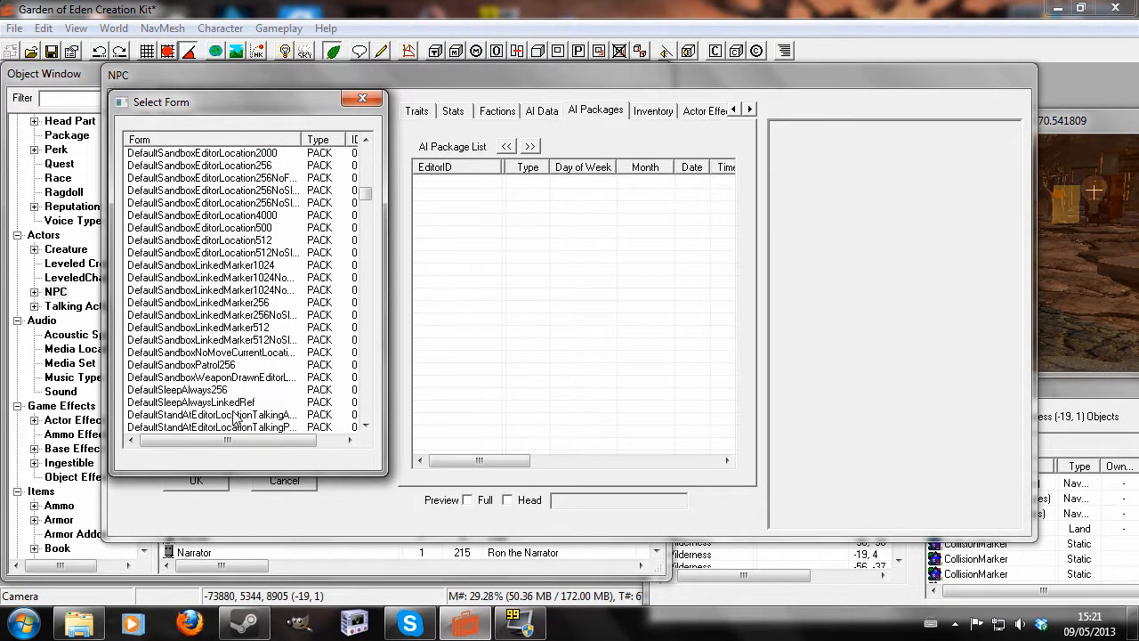
pyautogui.scroll(-2, 236, 417)
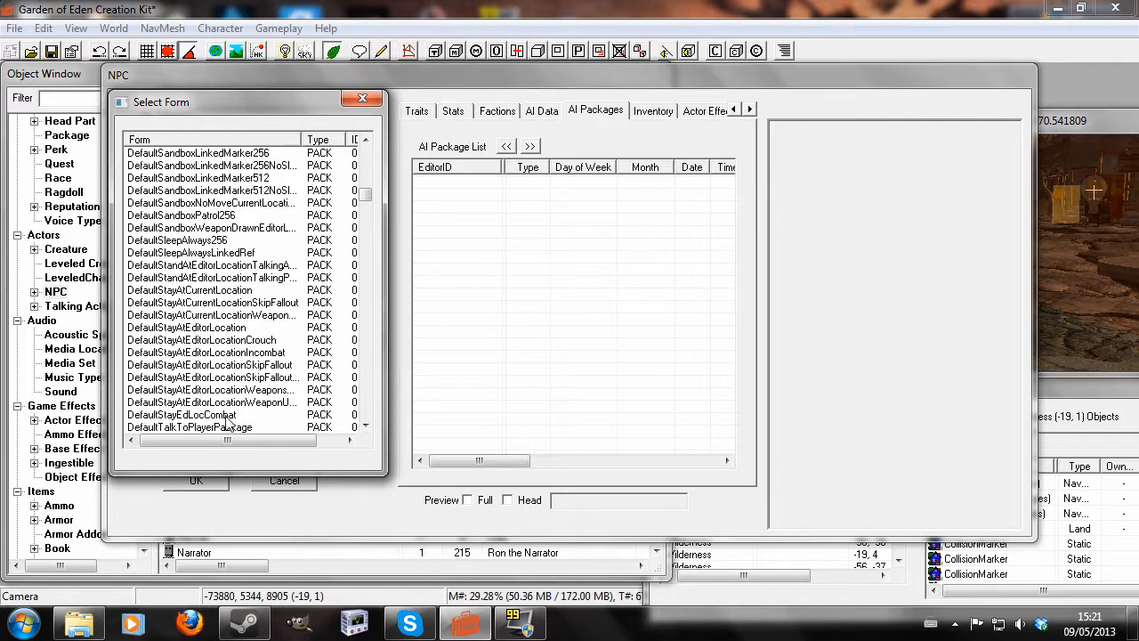
pyautogui.click(187, 329)
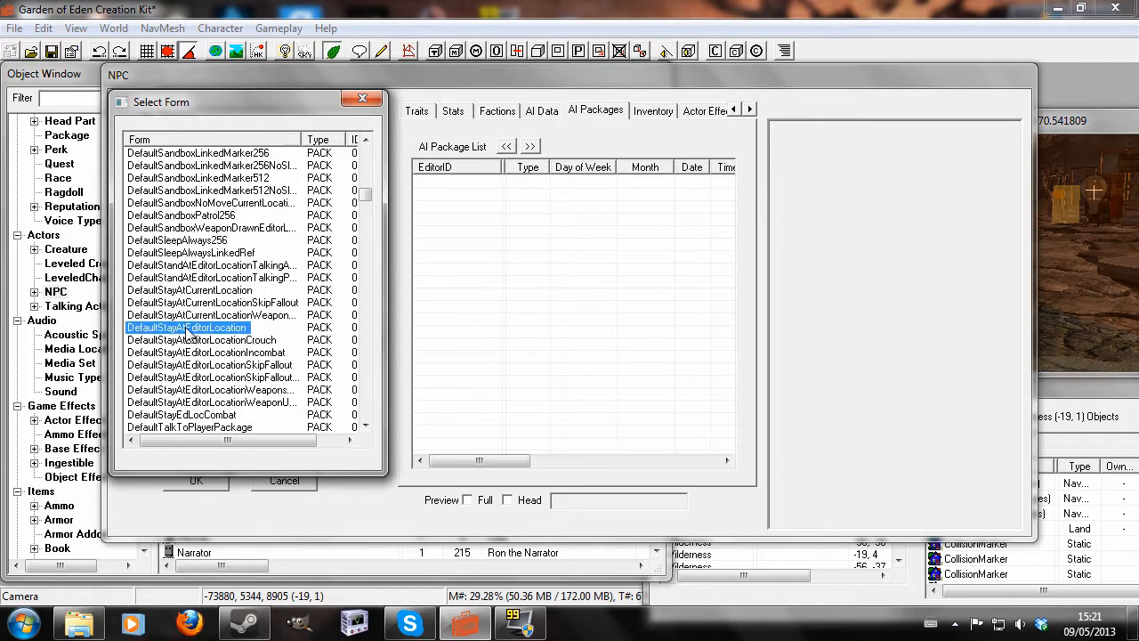
pyautogui.doubleClick(214, 329)
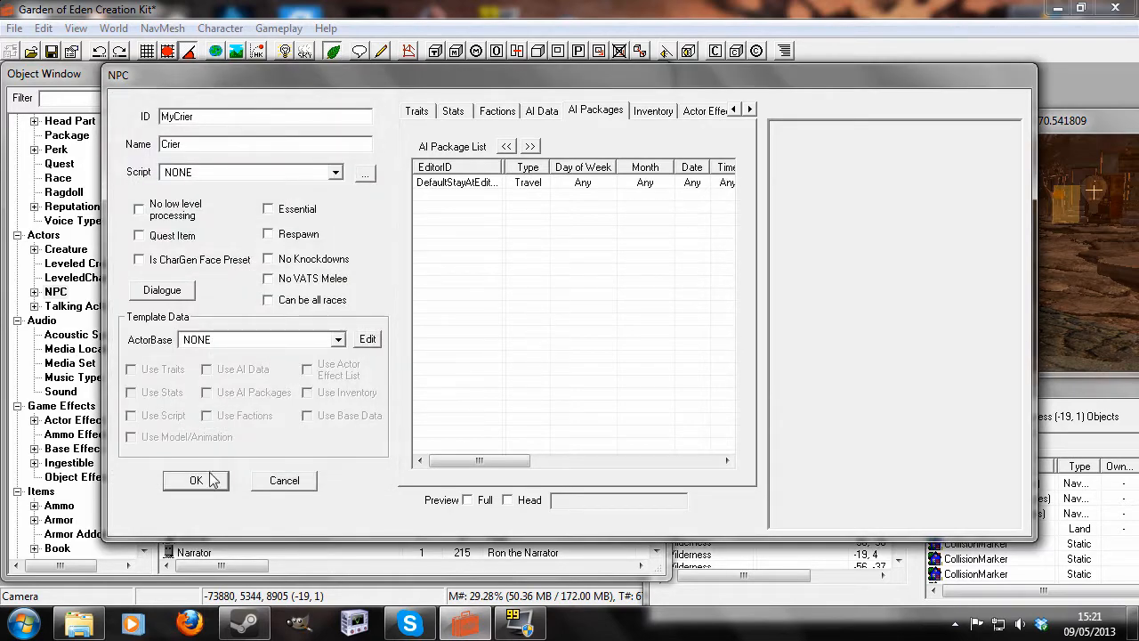
pyautogui.click(213, 480)
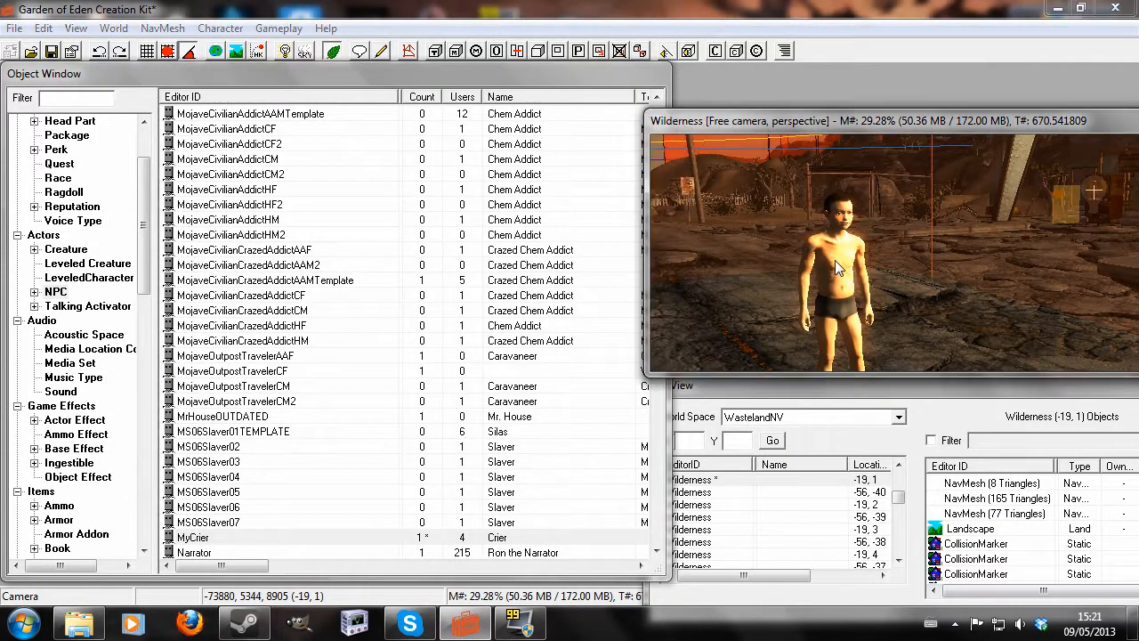
# Select the placed crier and inspect his position inside the trigger box from above
pyautogui.click(835, 261)
pyautogui.scroll(-5, 835, 261)
pyautogui.press('shift')
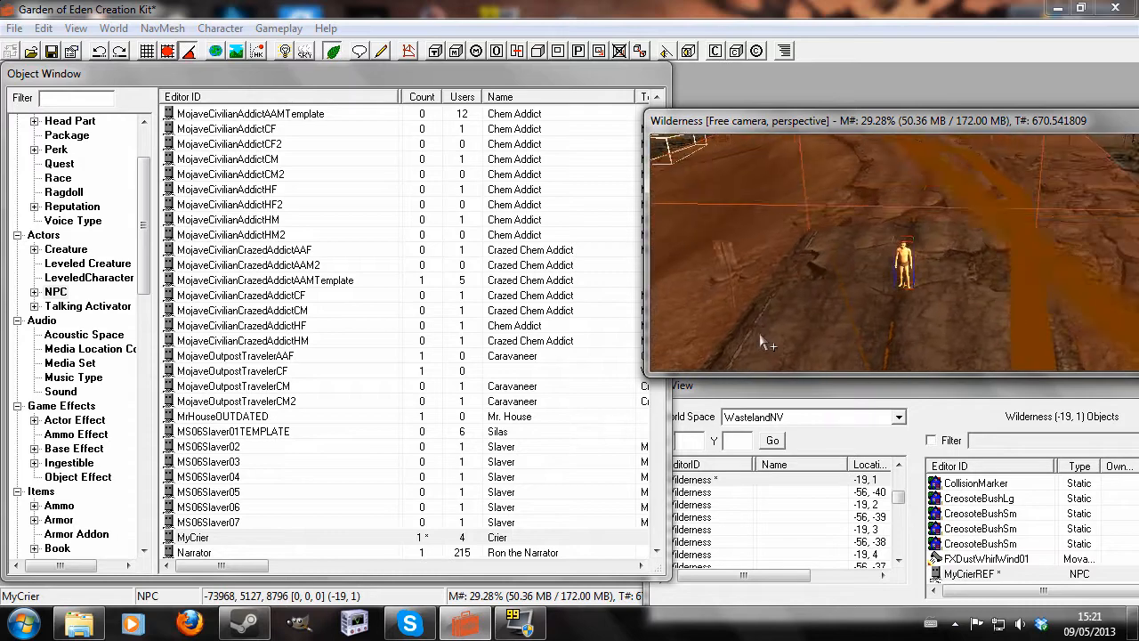
pyautogui.keyDown('shift'); pyautogui.moveTo(760, 335); pyautogui.dragTo(932, 295, button='middle'); pyautogui.keyUp('shift')
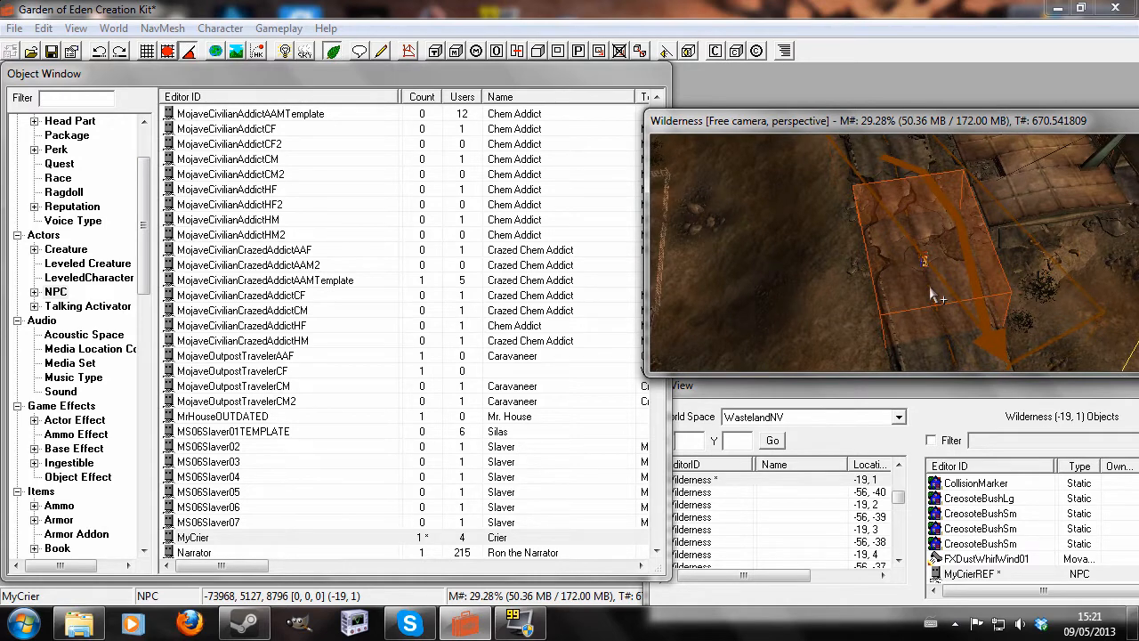